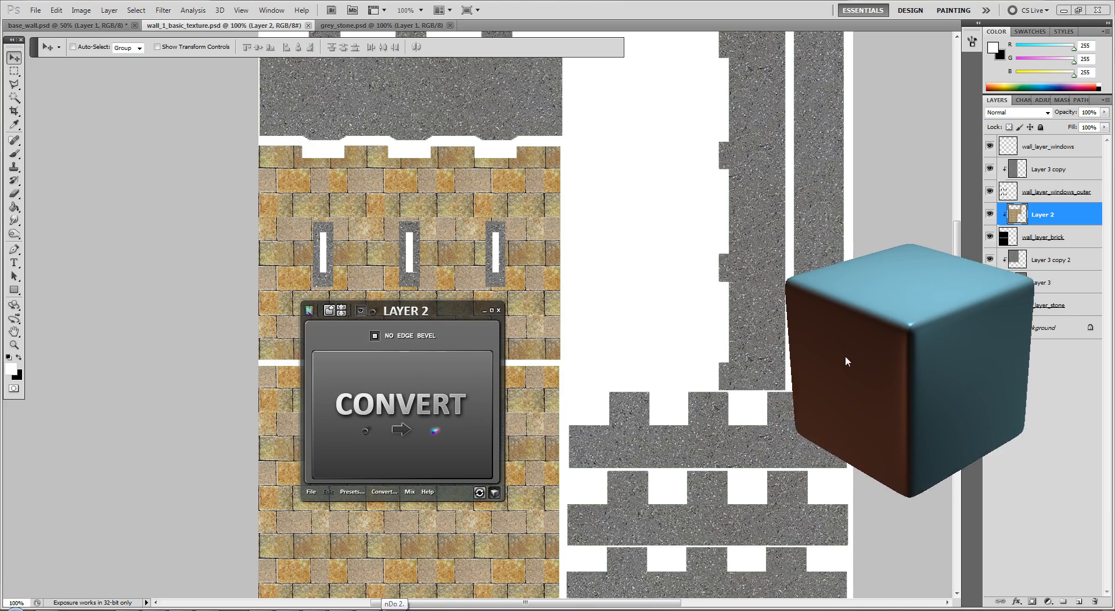
Move the nDo2 panel off the wall texture, shift the preview cube off the layer list and select the Background layer
drag(432, 323, 184, 196)
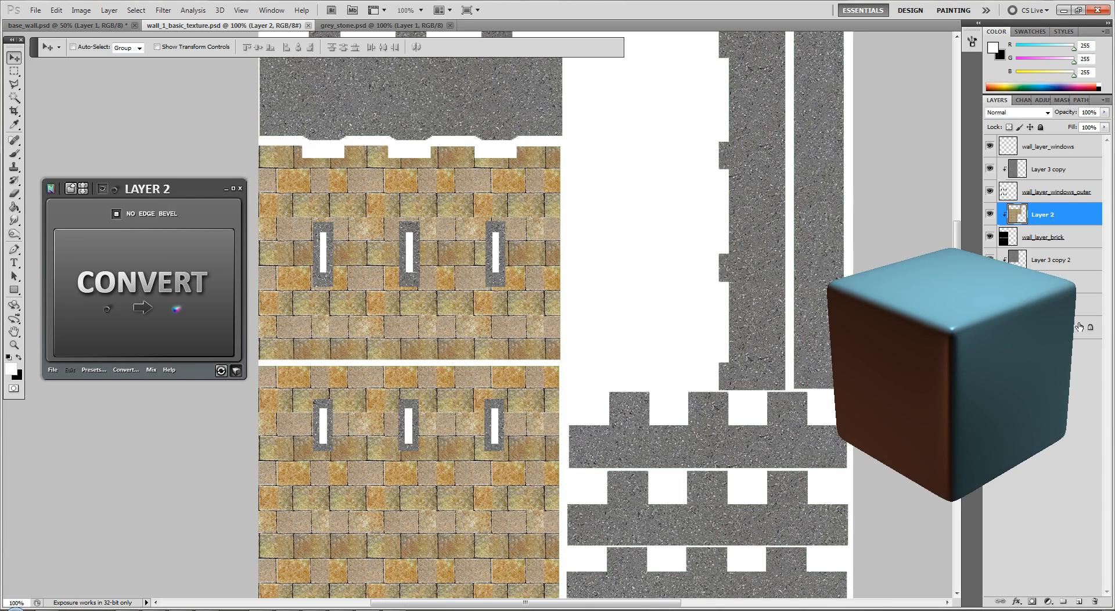
drag(938, 305, 855, 280)
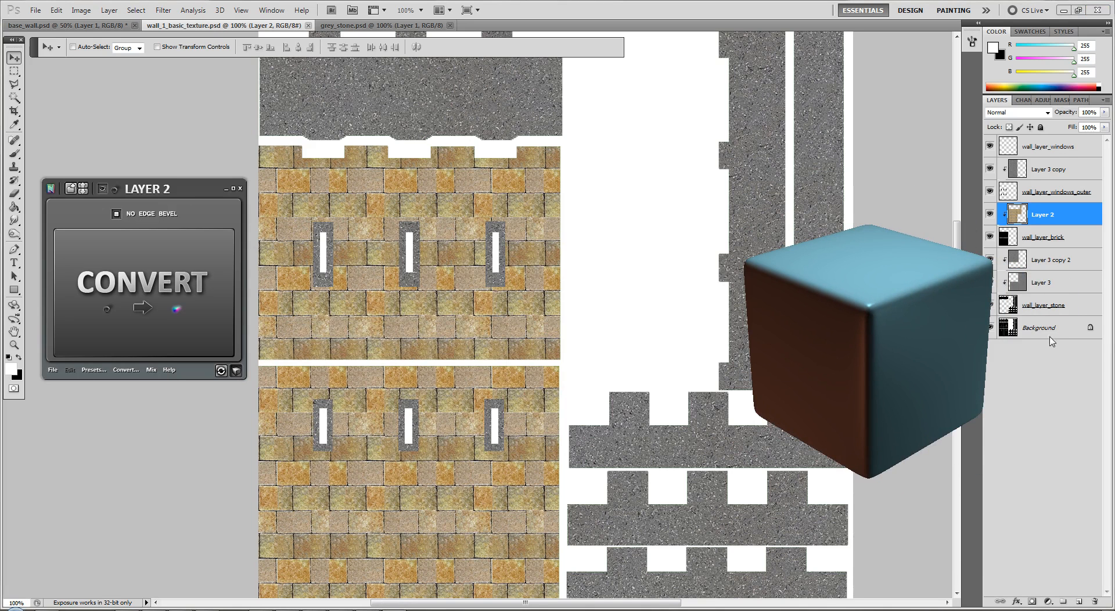
click(1032, 331)
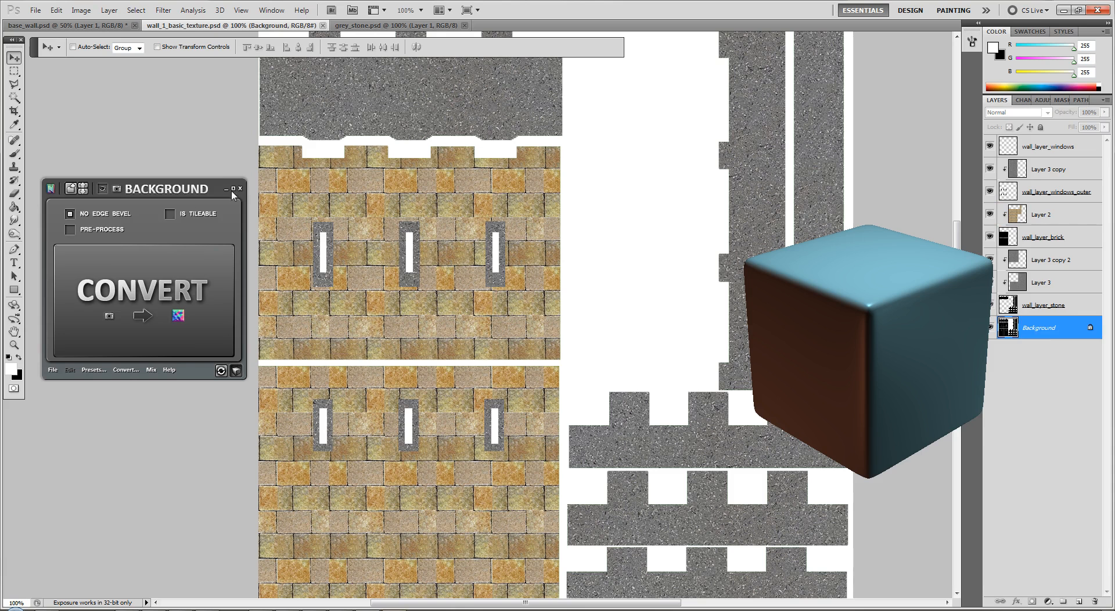
Try out the 3D preview cube's size, then shrink it and park it clear of the layer list and most of the texture
drag(865, 316, 903, 367)
scroll(902, 368, up, 5)
scroll(902, 368, down, 5)
scroll(902, 367, up, 5)
scroll(902, 367, down, 4)
scroll(902, 368, up, 4)
scroll(903, 368, down, 5)
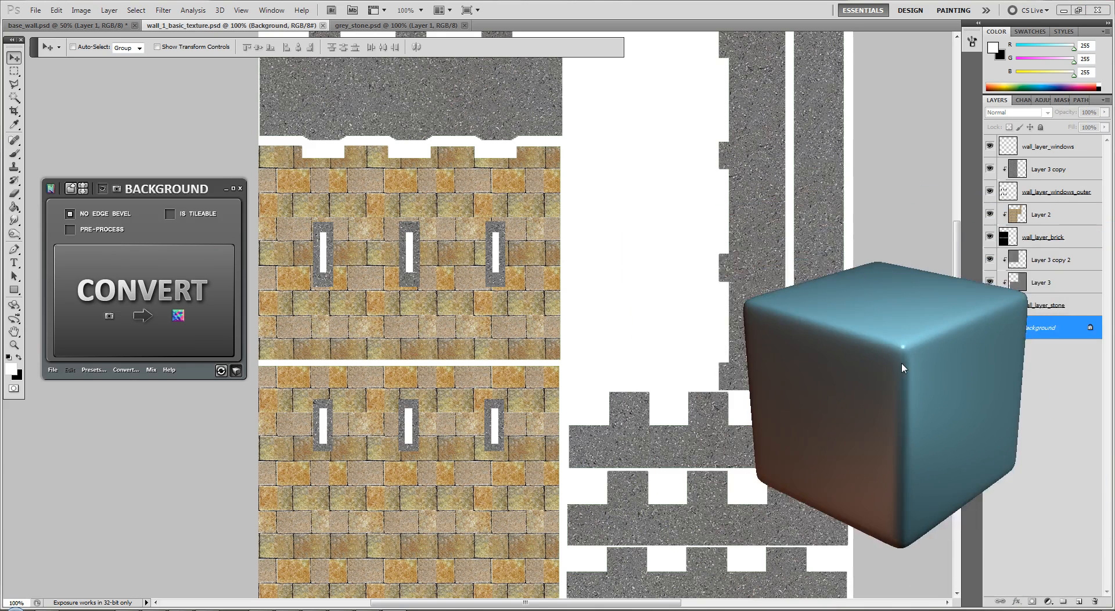
scroll(904, 368, up, 5)
scroll(903, 367, down, 6)
drag(893, 371, 942, 464)
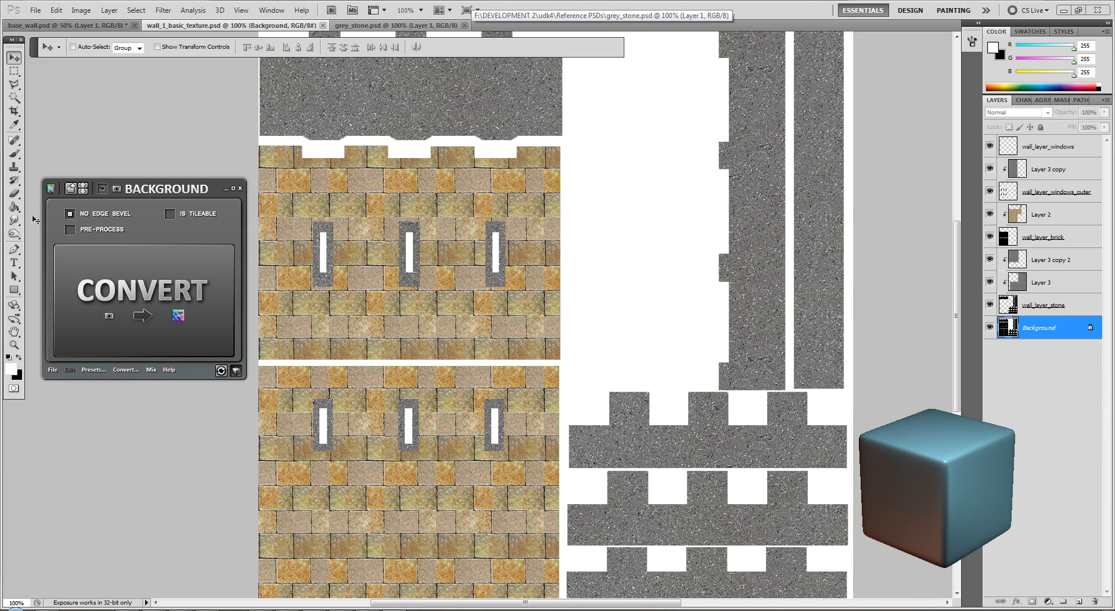
click(91, 372)
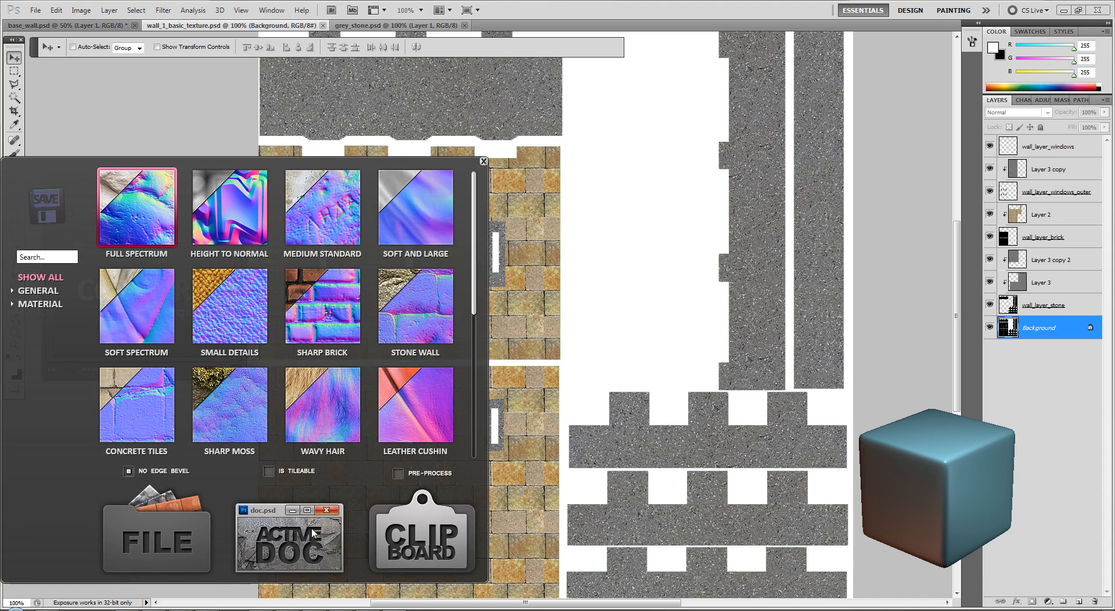
click(290, 569)
click(483, 161)
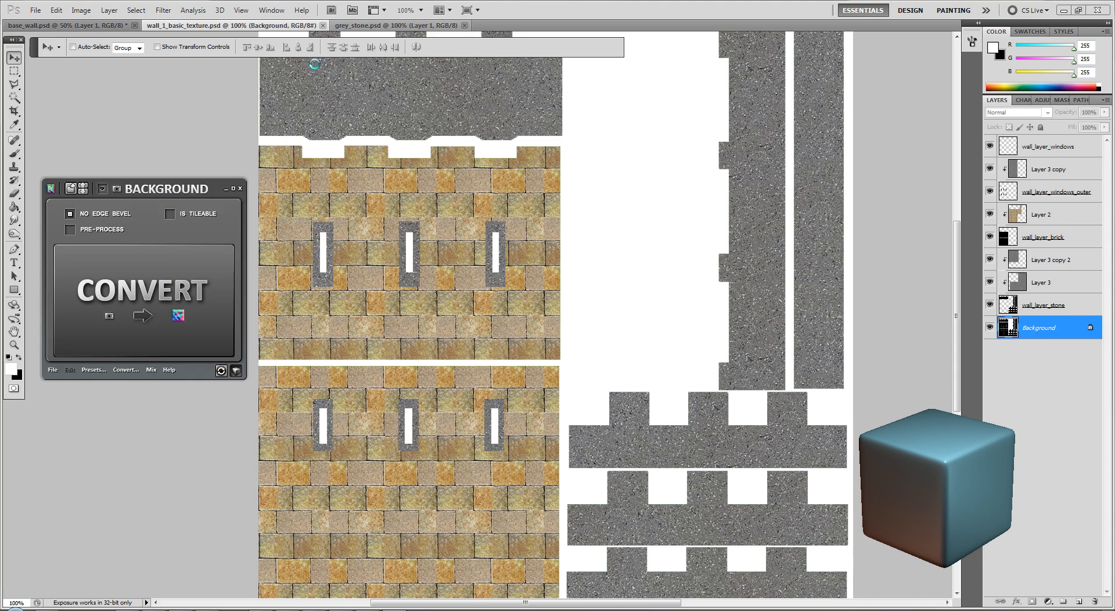
Close the base_wall.psd and grey_stone.psd documents, keeping wall_1_basic_texture.psd open
click(101, 24)
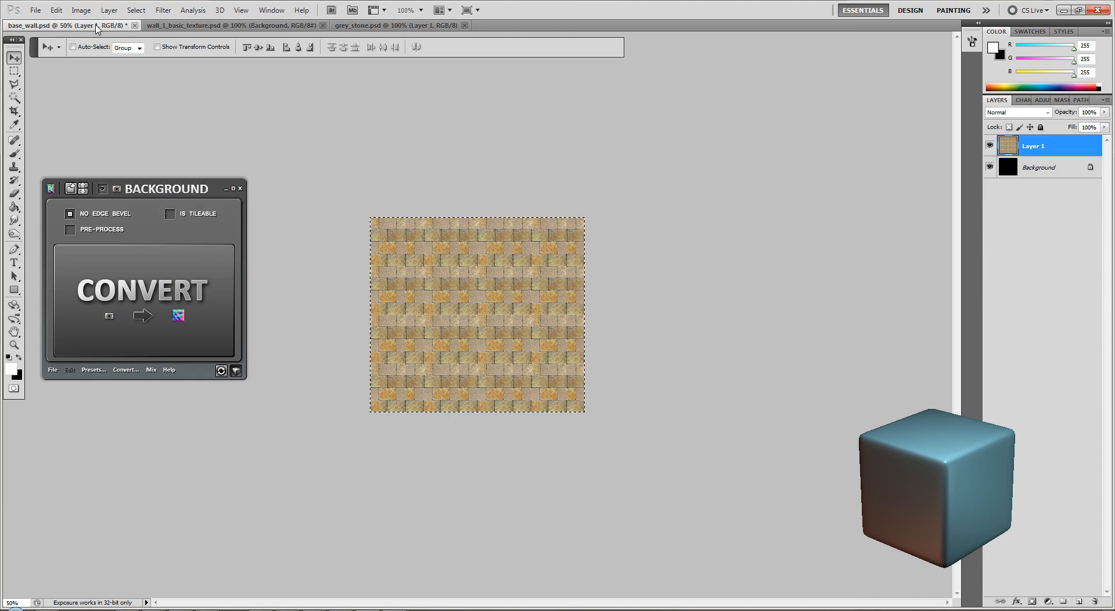
click(134, 26)
click(560, 235)
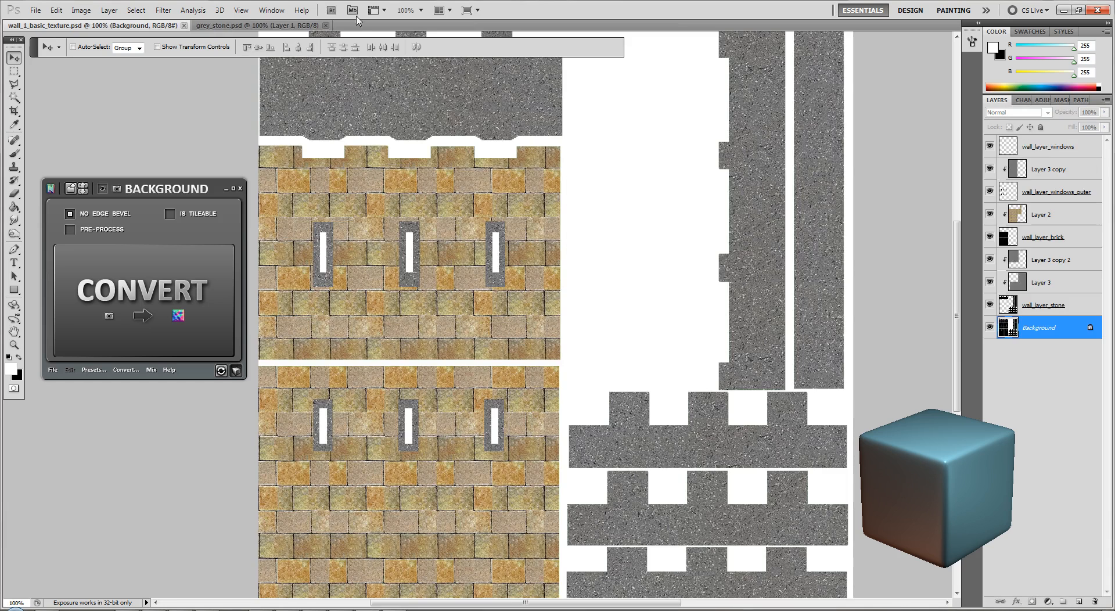
click(290, 26)
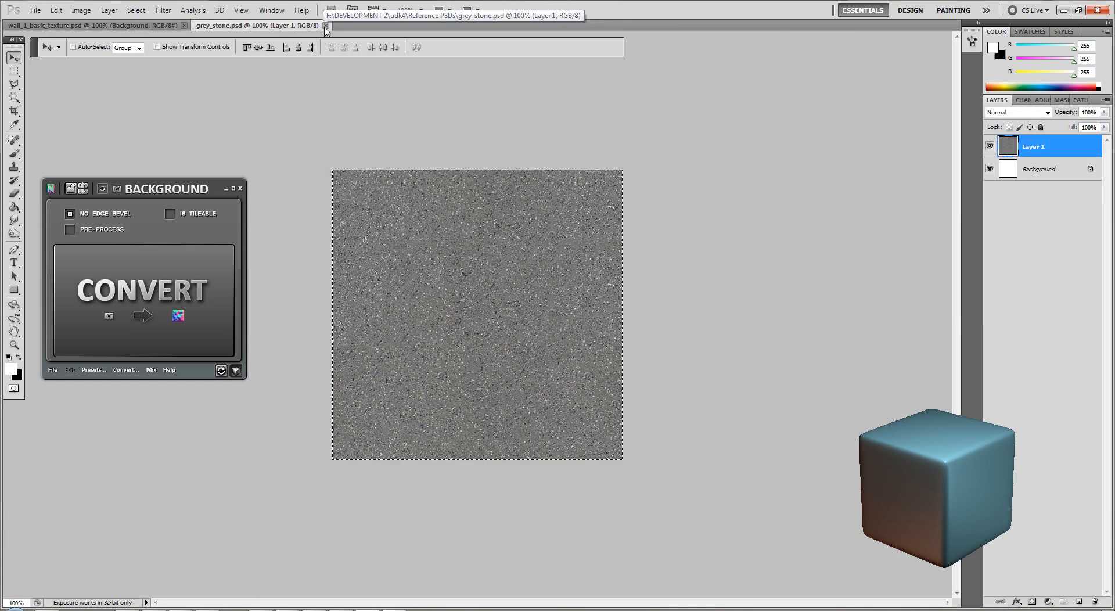
click(326, 26)
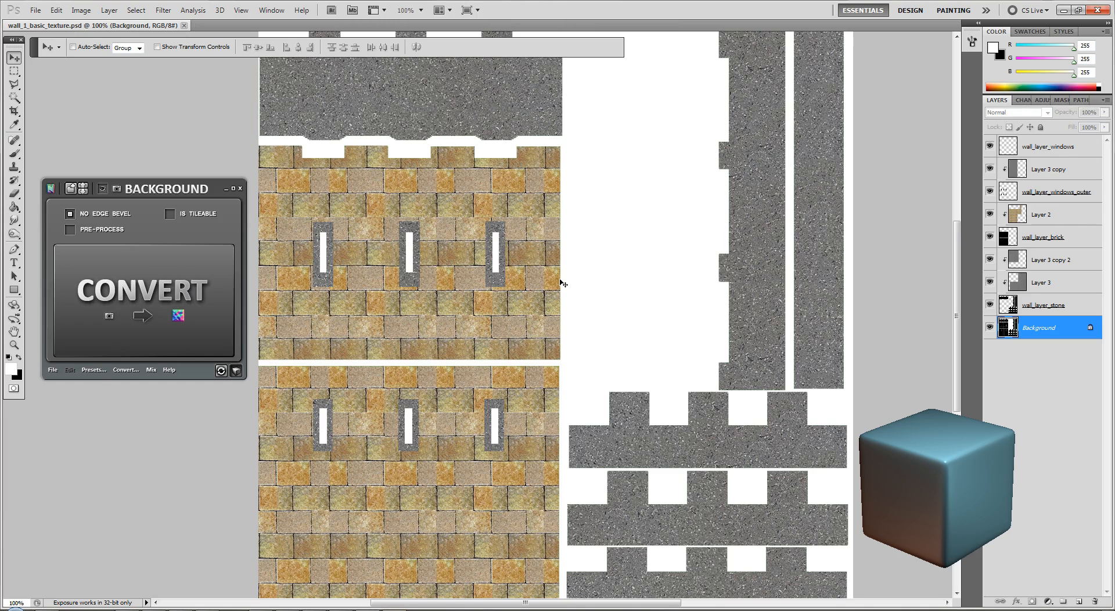
Convert the active wall texture document into a normal map with the Stone Wall preset
click(93, 370)
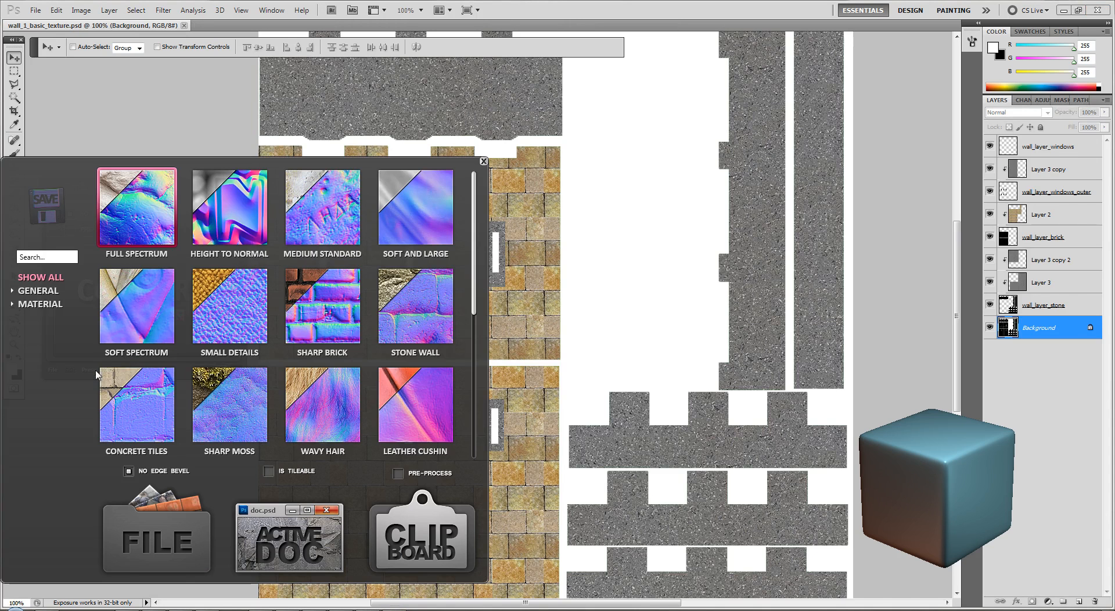
click(412, 327)
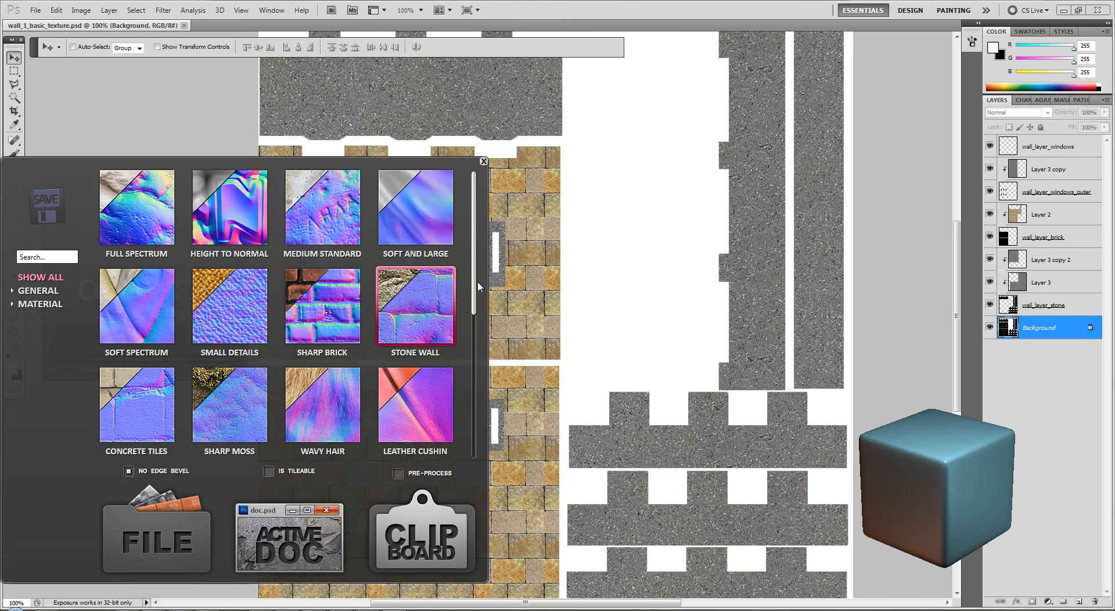
drag(477, 283, 477, 445)
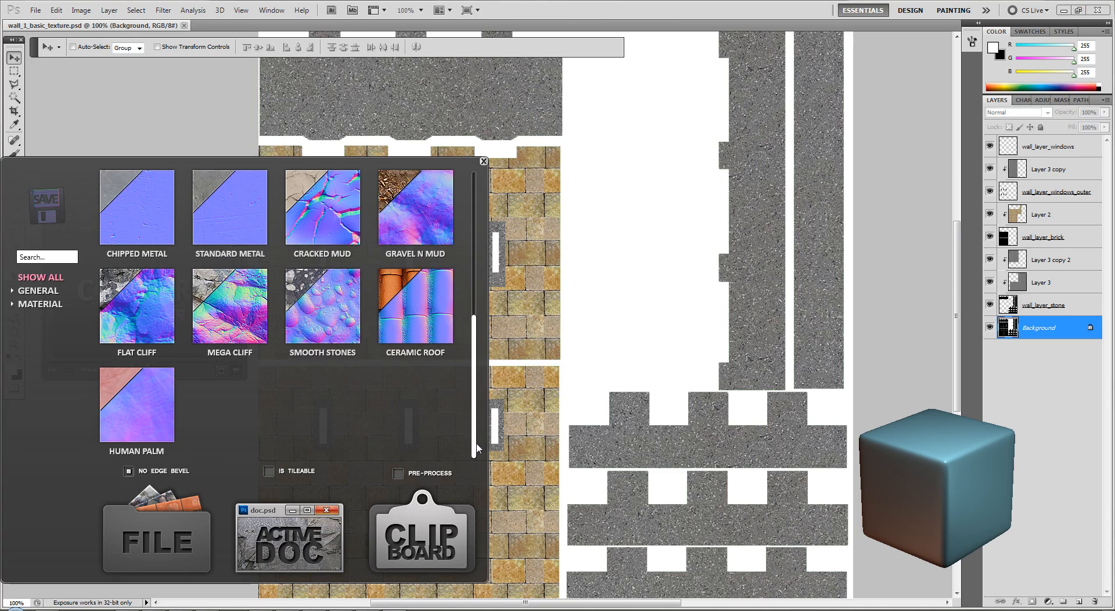
scroll(371, 318, up, 5)
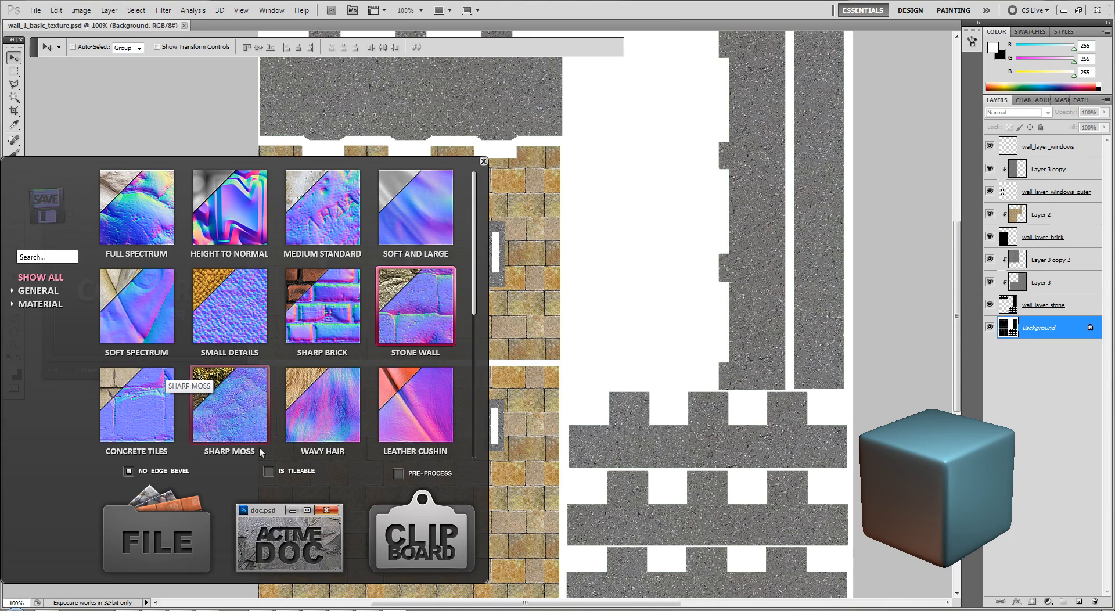
click(304, 549)
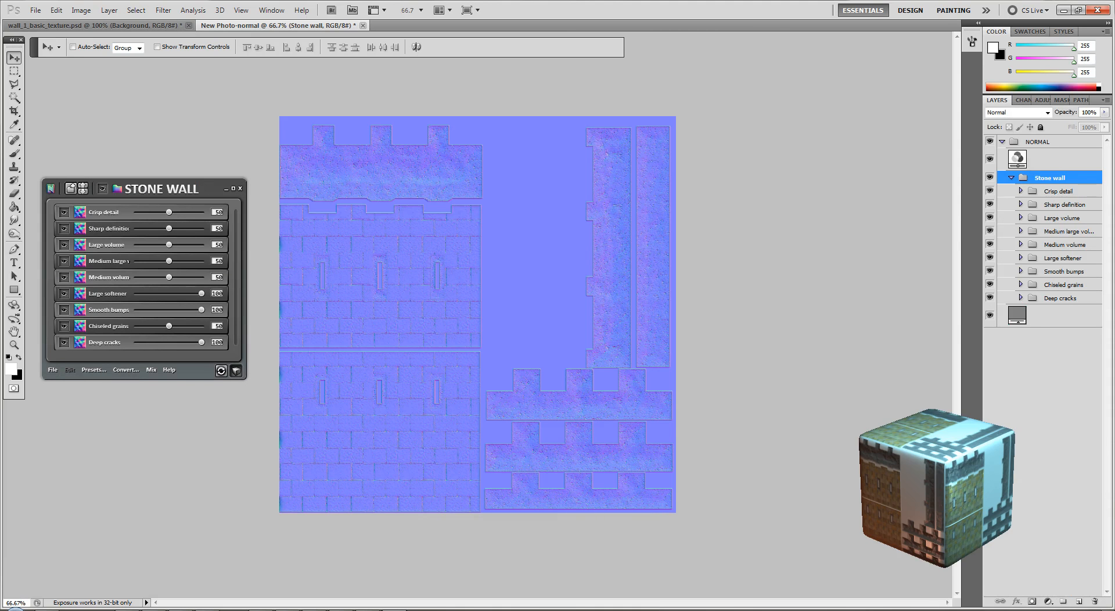
Enlarge the 3D preview cube, light its side faces and place it beside the normal map for inspection
drag(932, 483, 823, 346)
scroll(862, 361, up, 4)
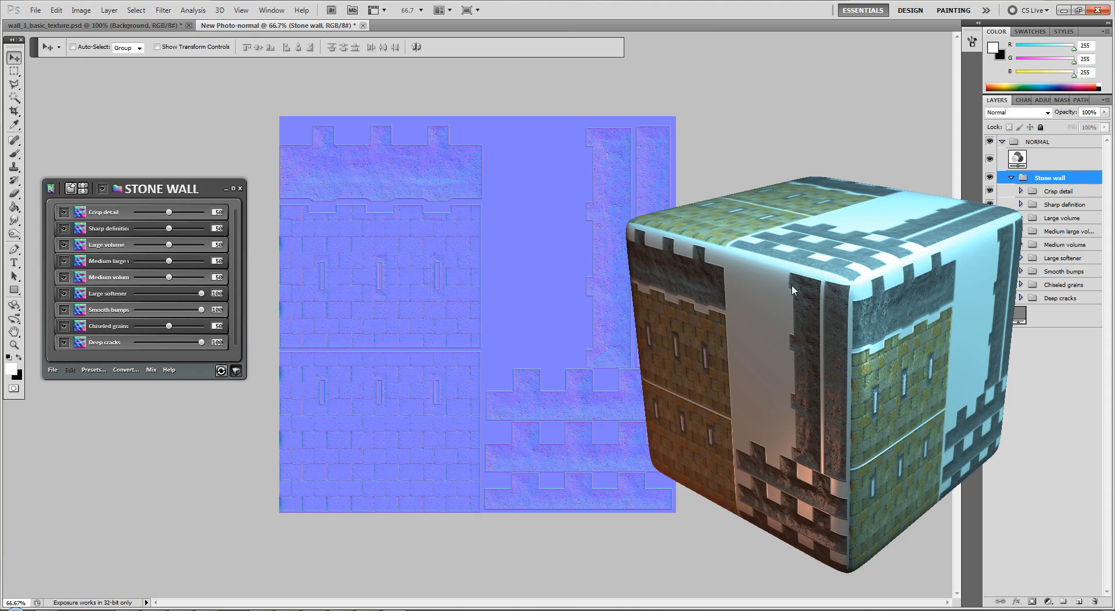
drag(751, 313, 766, 351)
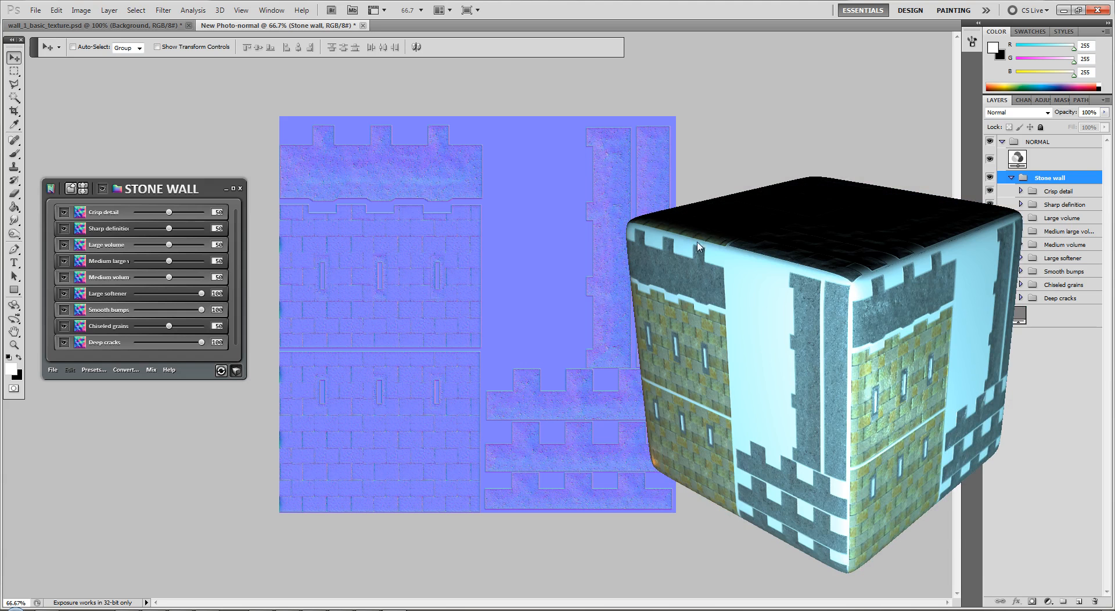
drag(766, 264, 845, 239)
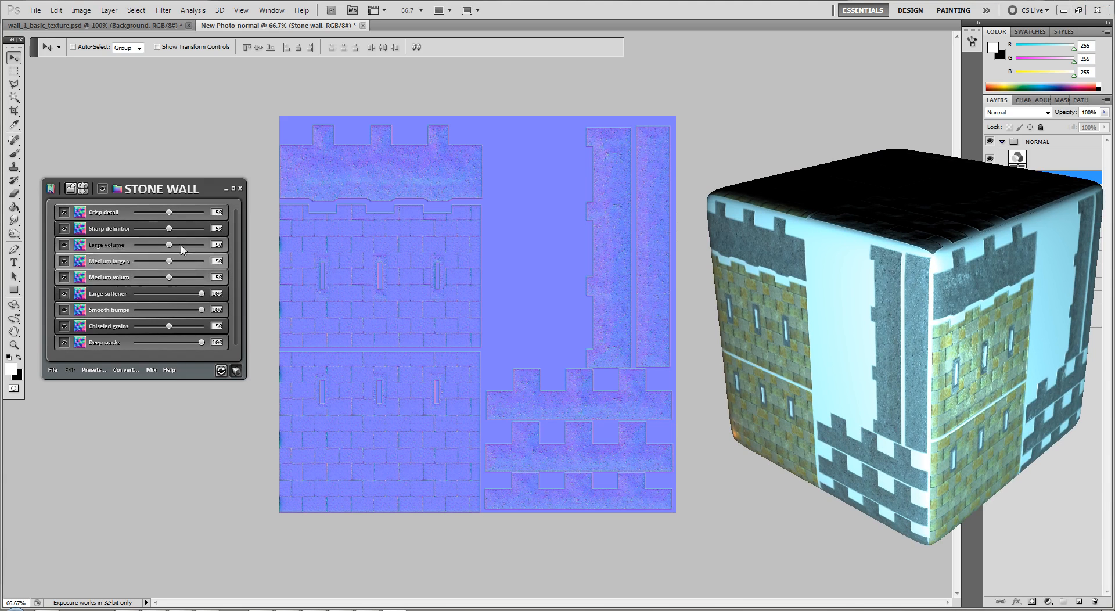
Set Chiseled grains 73, Deep cracks 81, Smooth bumps 82, Medium volume 37, Large volume 63, Sharp definition 74 and Crisp detail 60
drag(169, 326, 185, 327)
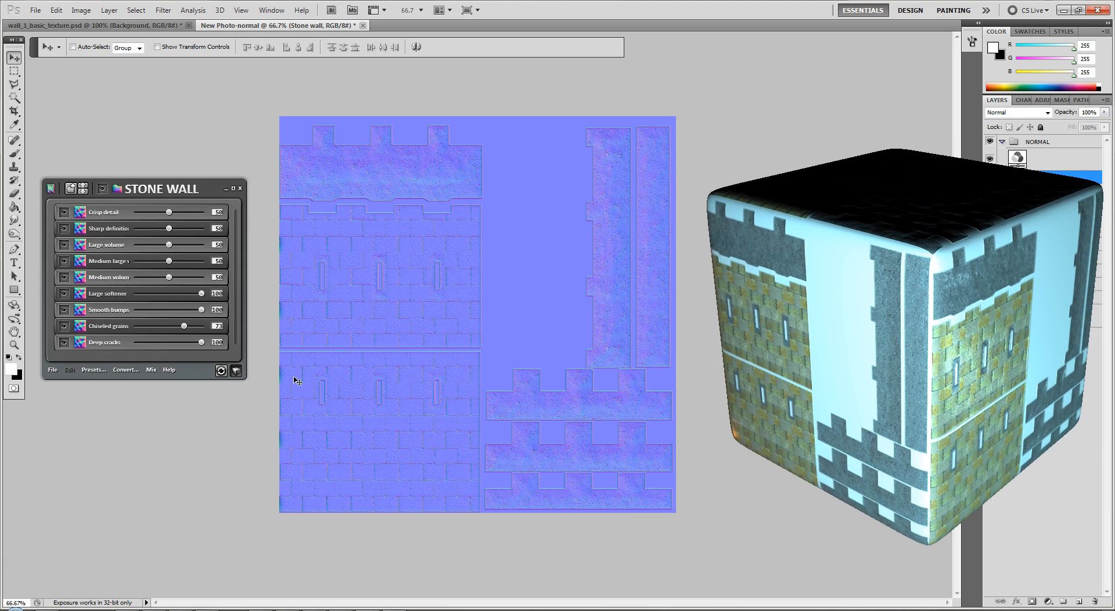
drag(201, 342, 176, 245)
mouse_move(169, 229)
mouse_down()
mouse_move(185, 229)
mouse_move(175, 212)
mouse_up()
Start saving the normal map as a new file in the Wall 1 folder, hide the 3D preview and choose the Targa format
click(39, 11)
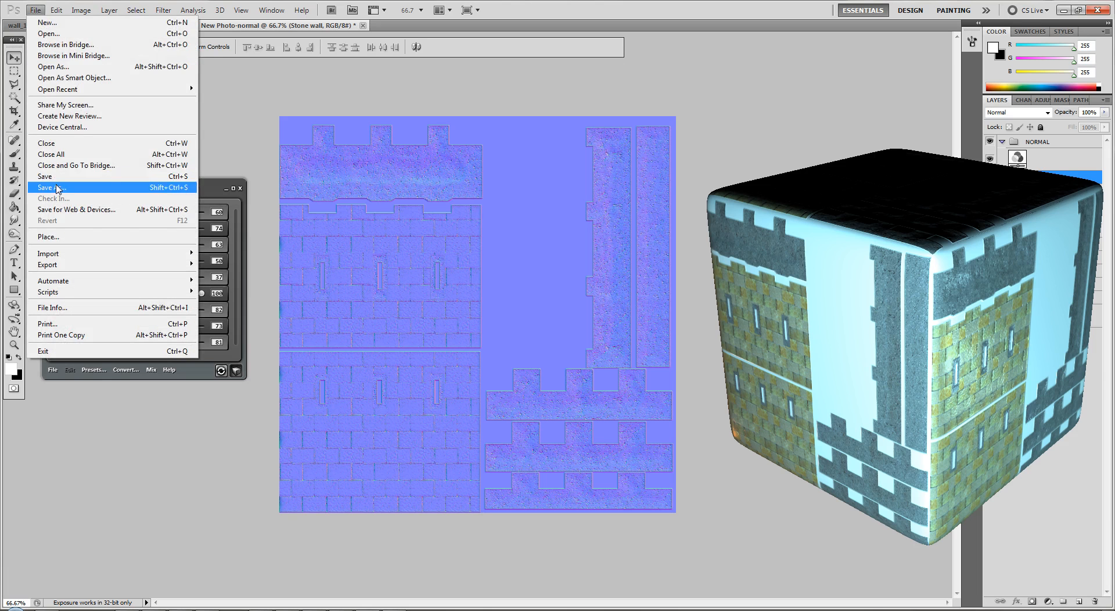
click(57, 187)
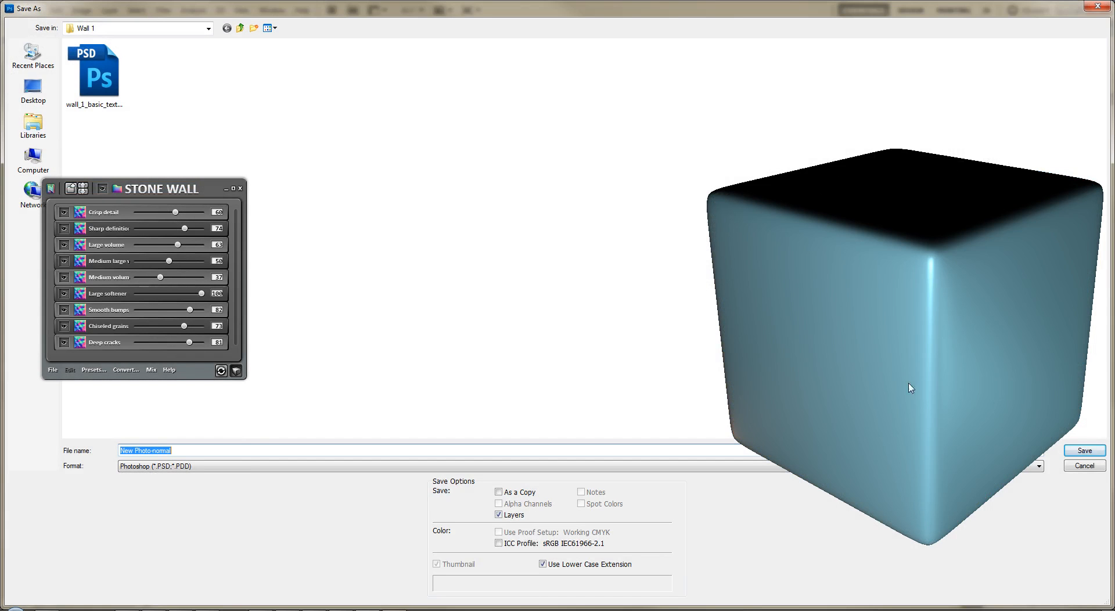
click(237, 372)
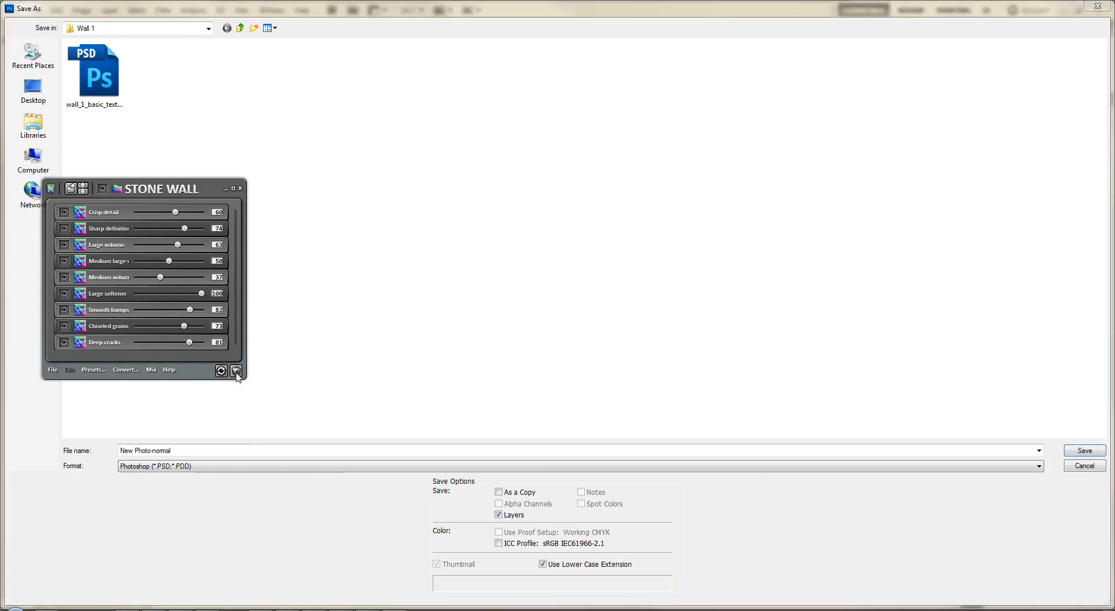
click(348, 467)
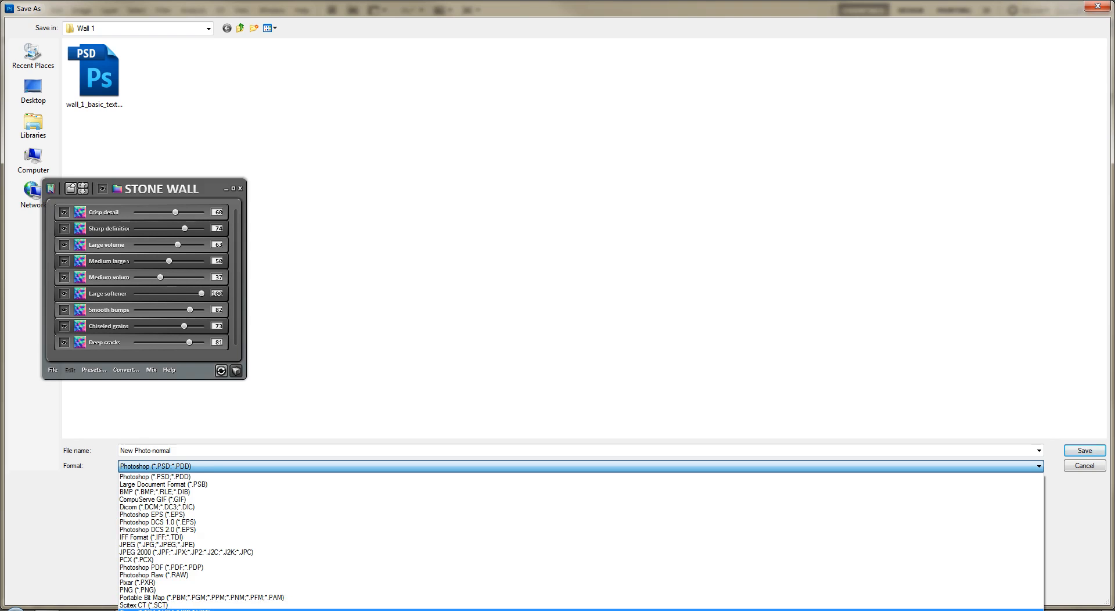
click(284, 609)
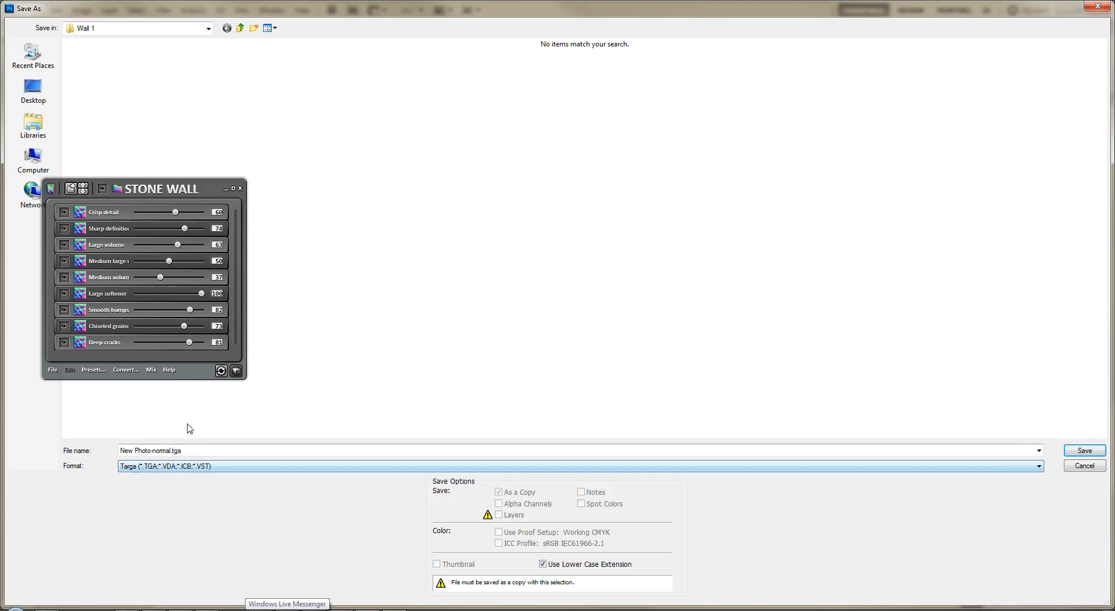
Name the file wall1_normal and save it at 24 bits/pixel with RLE compression
click(171, 451)
key(ctrl+a)
text(wall)
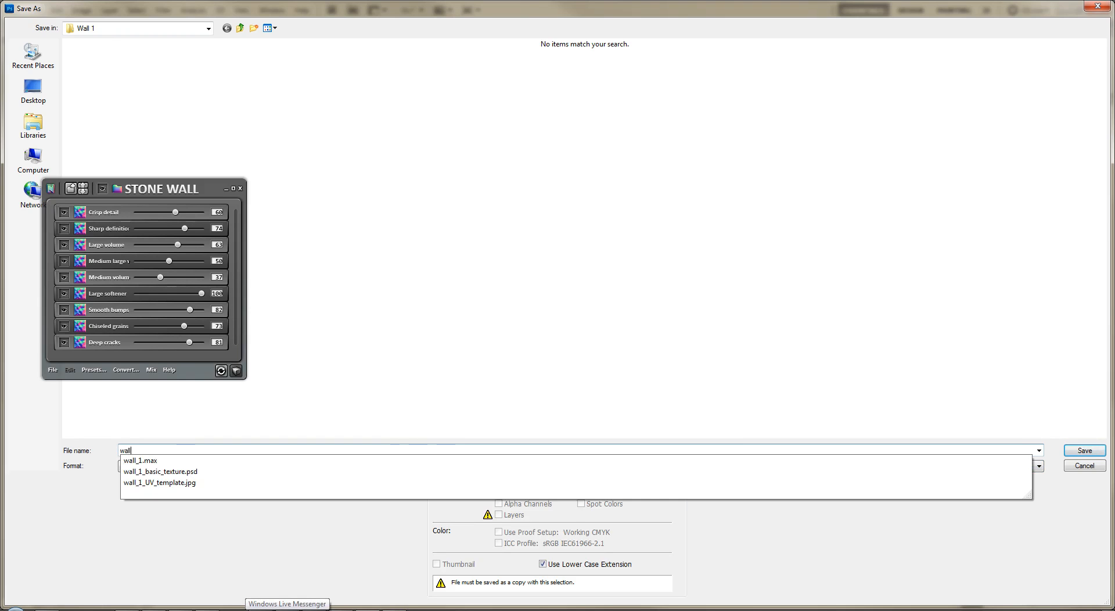
text(1_normal)
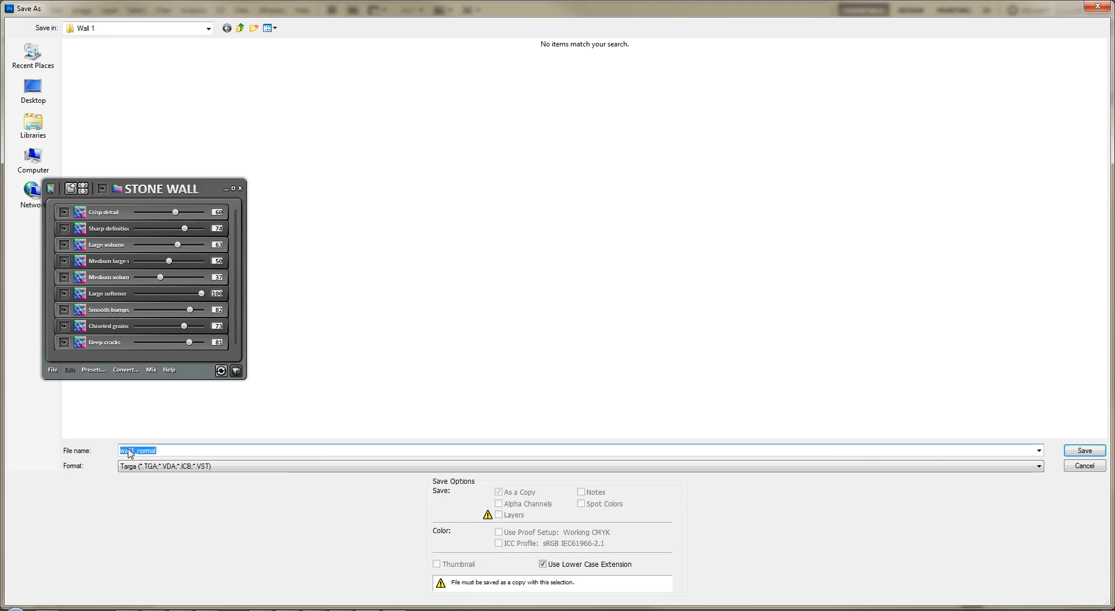
key(Return)
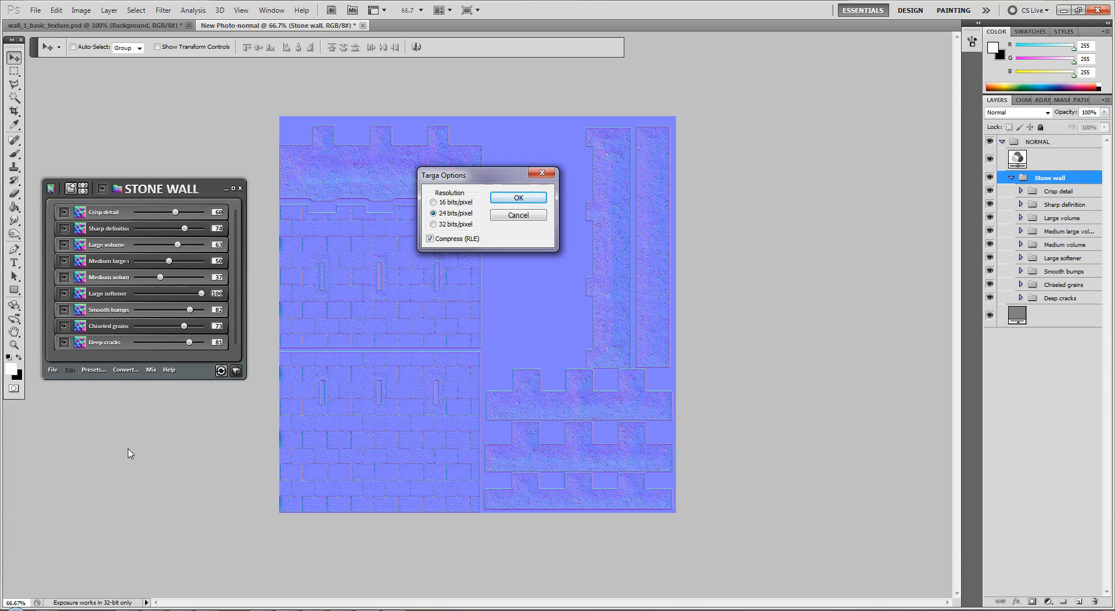
key(Return)
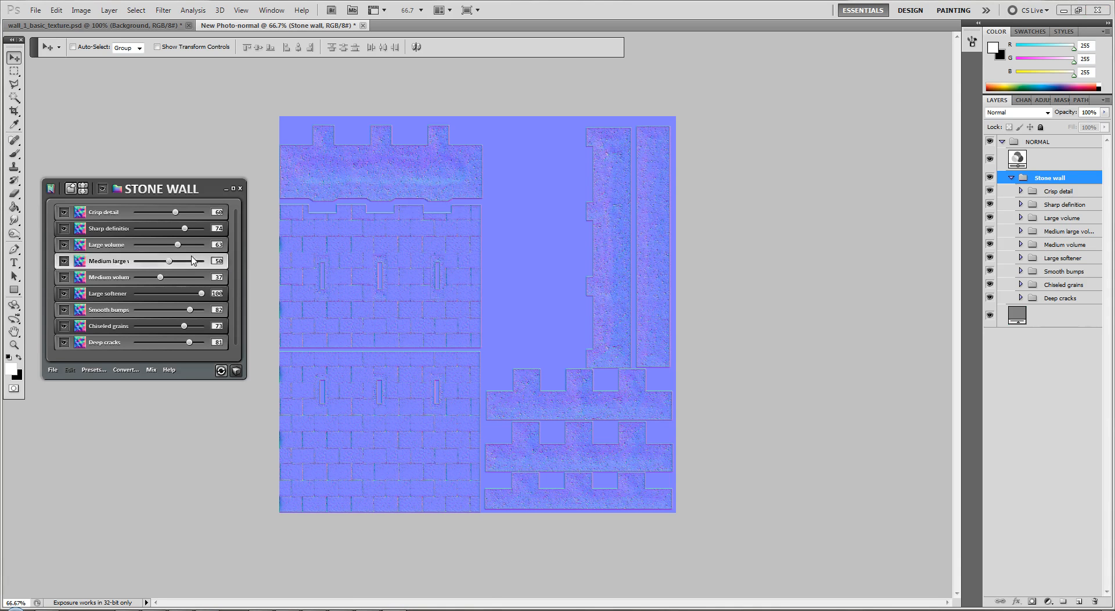
Convert the active wall_1_basic_texture.psd document into a specular map with 16 bit enabled
click(162, 27)
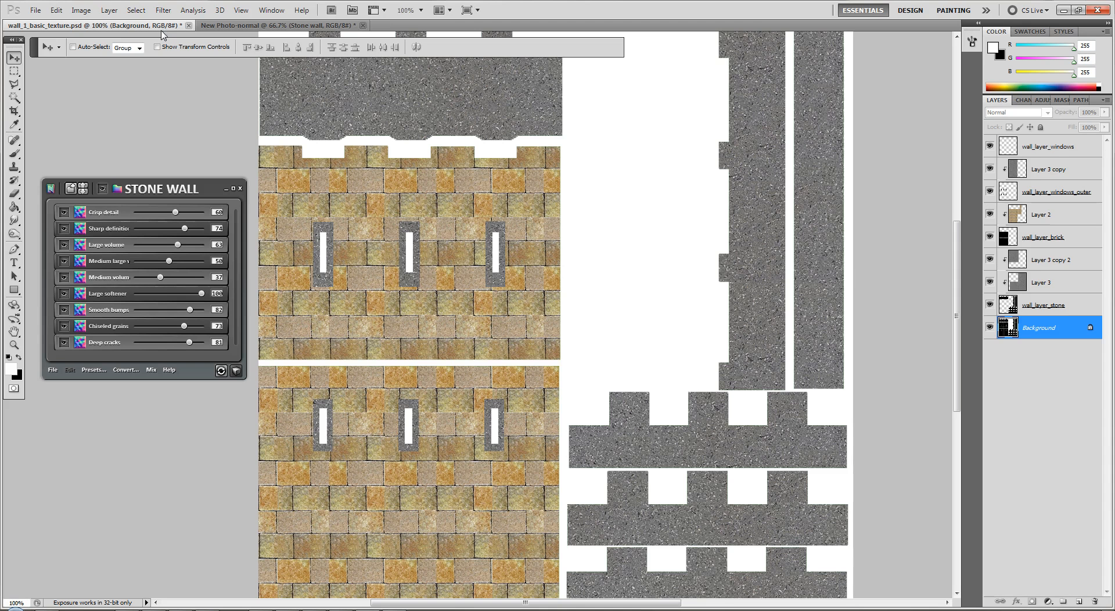
click(126, 371)
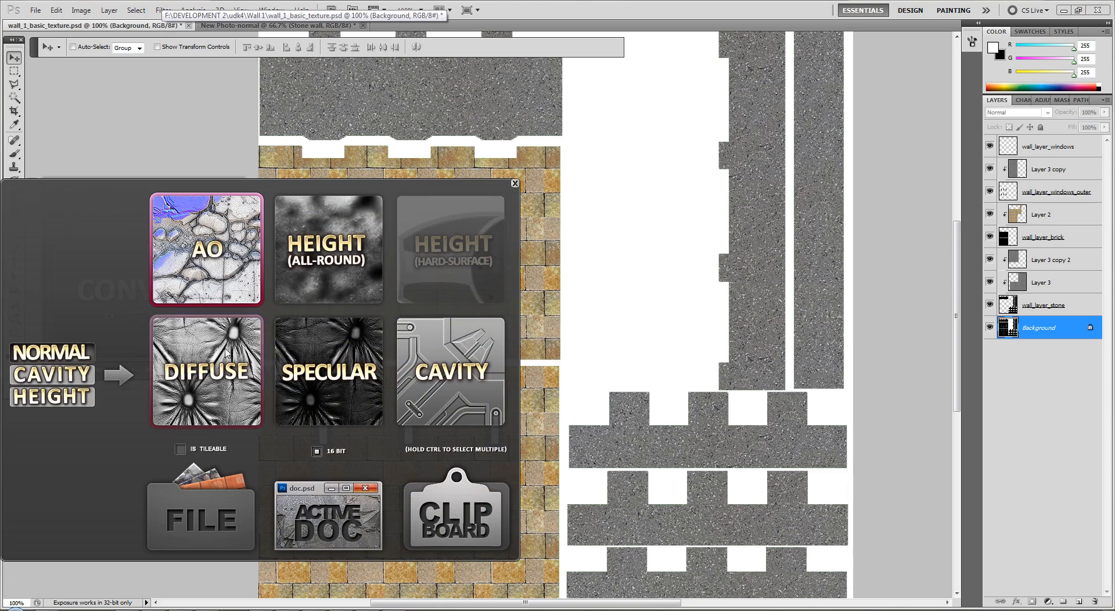
click(344, 376)
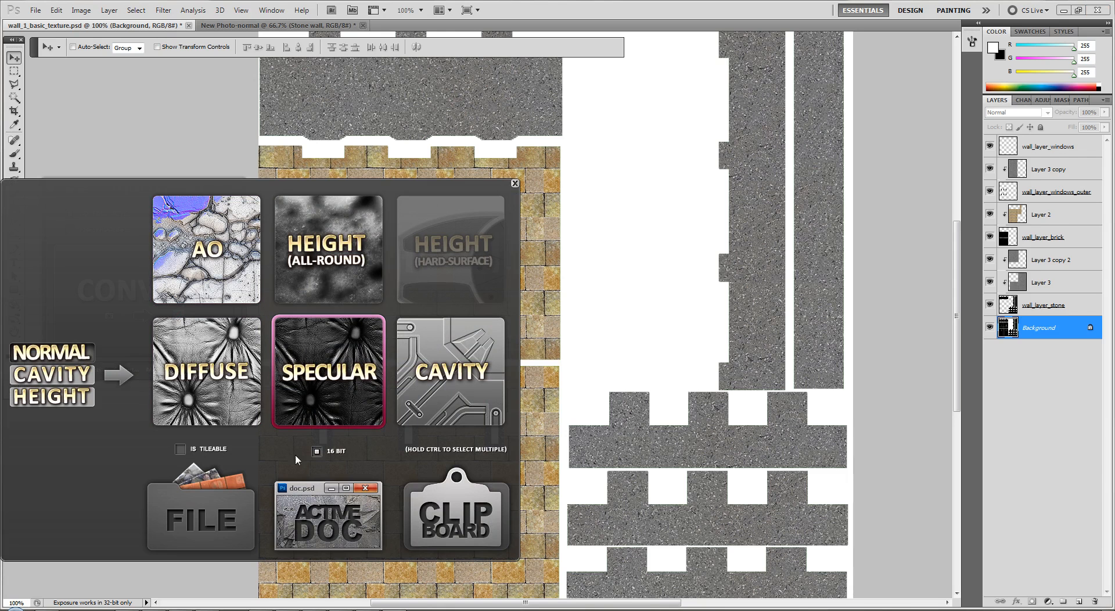
click(343, 521)
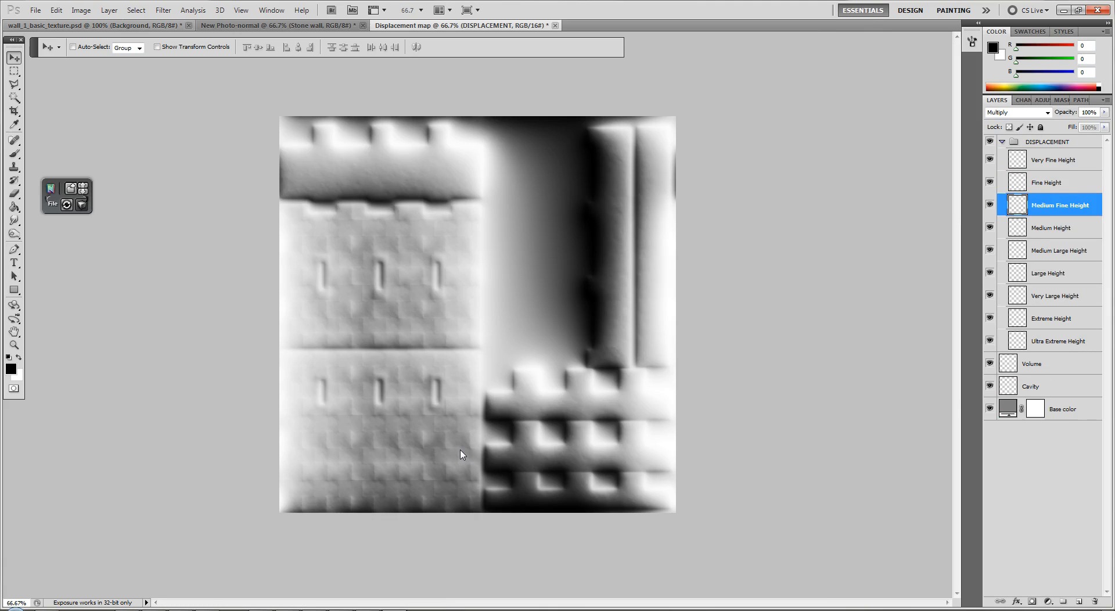
key(alt+bracketleft)
key(alt+bracketleft)
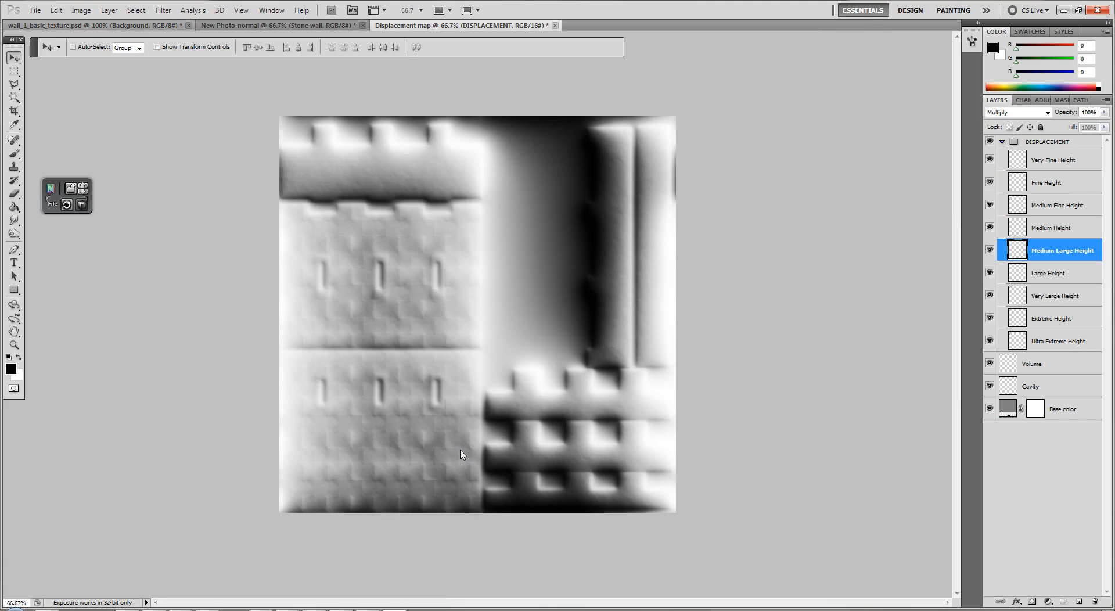
key(alt+bracketleft)
key(alt+bracketleft)
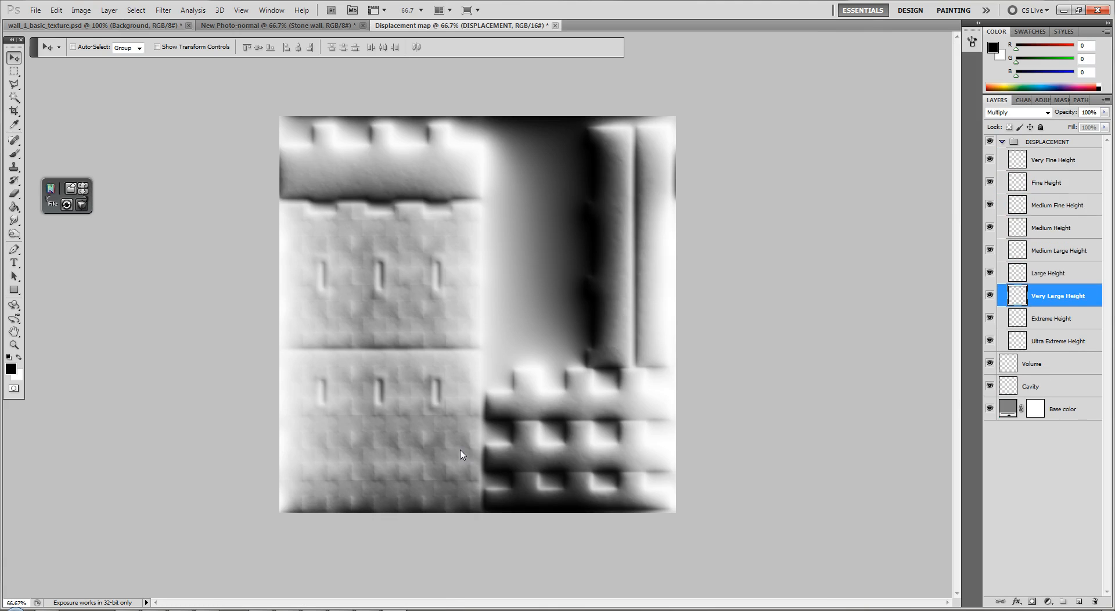
key(alt+bracketleft)
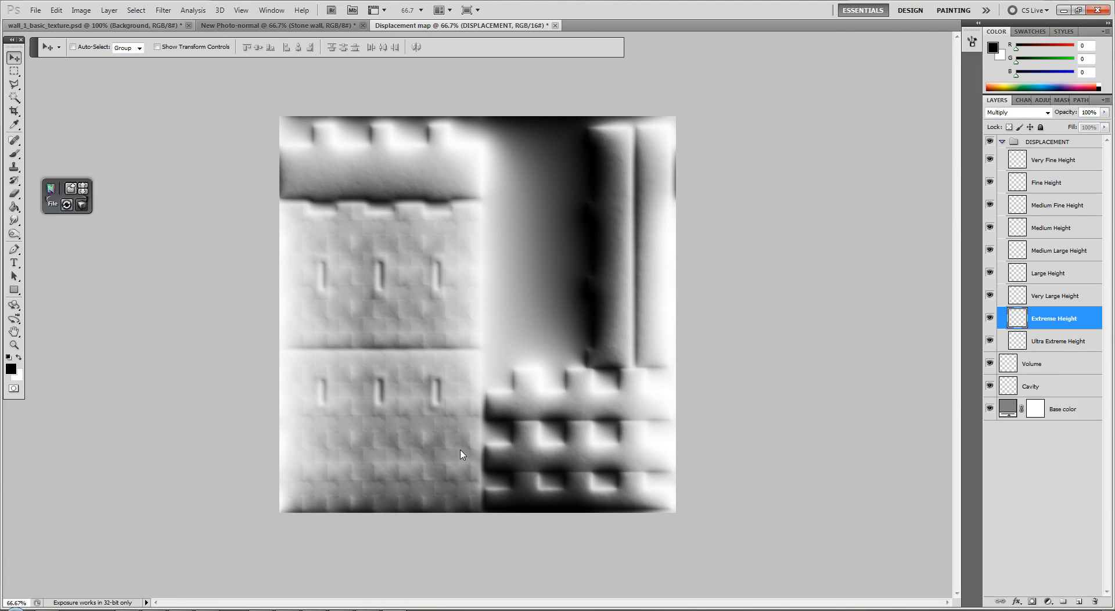
key(alt+bracketleft)
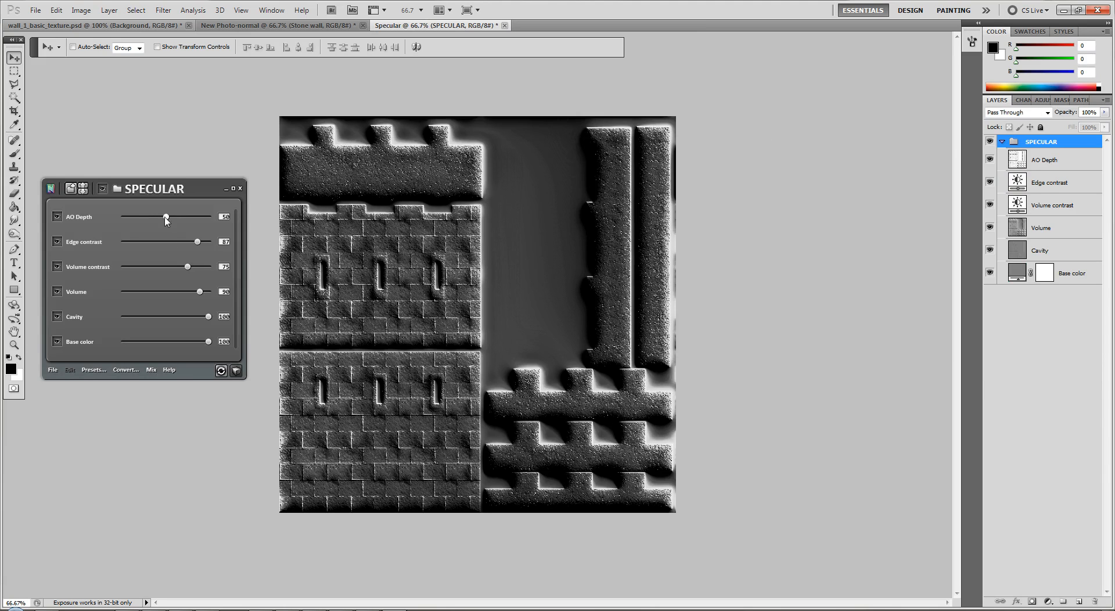
Set the specular map's AO Depth to 10, Edge contrast 57, Volume contrast 77, Volume 85, Cavity 85 and Base color 80
mouse_move(166, 218)
mouse_down()
mouse_move(209, 219)
mouse_move(176, 219)
mouse_move(193, 243)
mouse_move(151, 252)
mouse_move(174, 245)
mouse_up()
mouse_move(200, 289)
mouse_down()
mouse_move(142, 292)
mouse_move(208, 292)
mouse_move(197, 293)
mouse_up()
drag(208, 342, 117, 342)
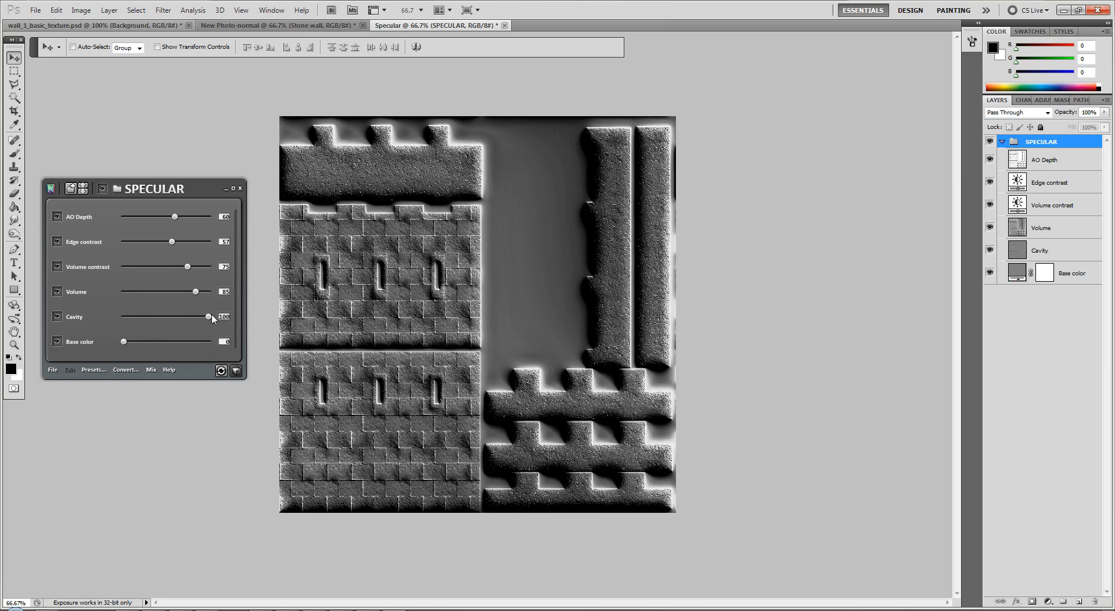
drag(208, 319, 150, 327)
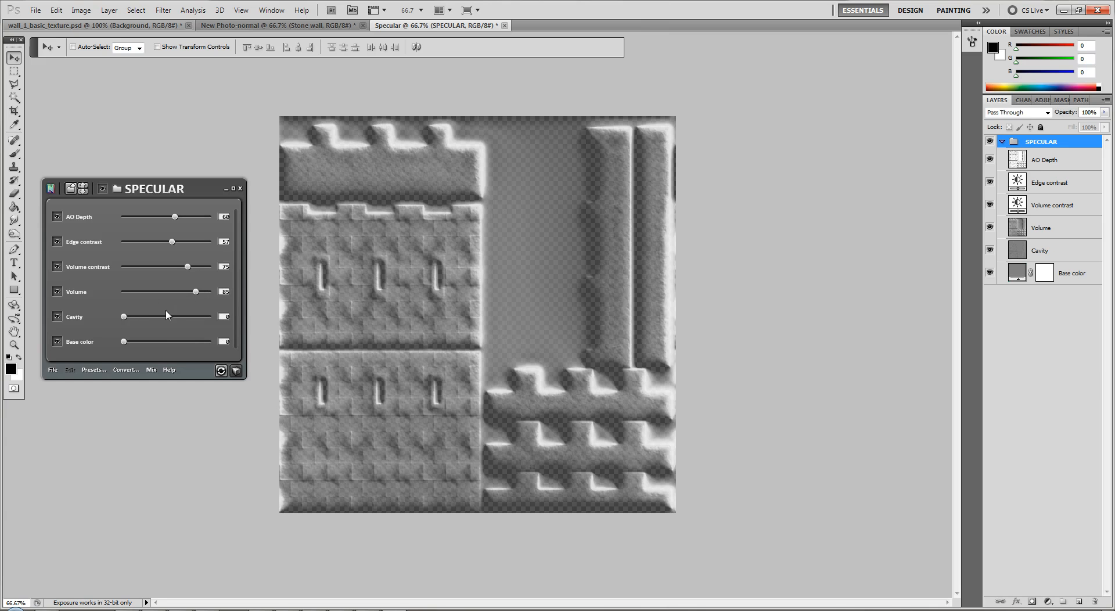
drag(125, 319, 198, 320)
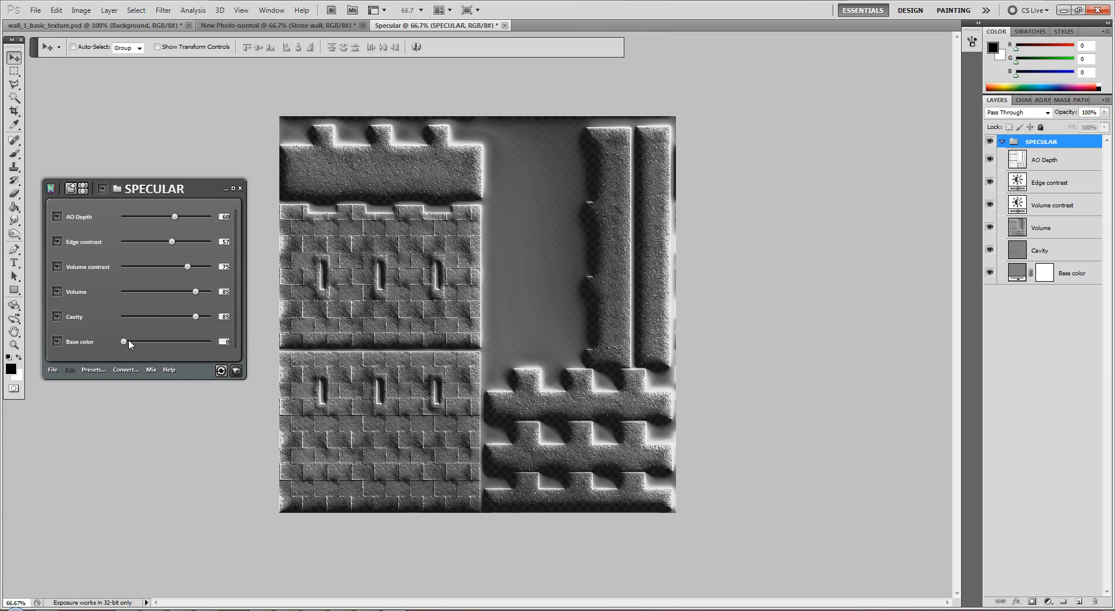
drag(124, 342, 191, 340)
mouse_move(188, 267)
mouse_down()
mouse_move(158, 268)
mouse_move(189, 267)
mouse_up()
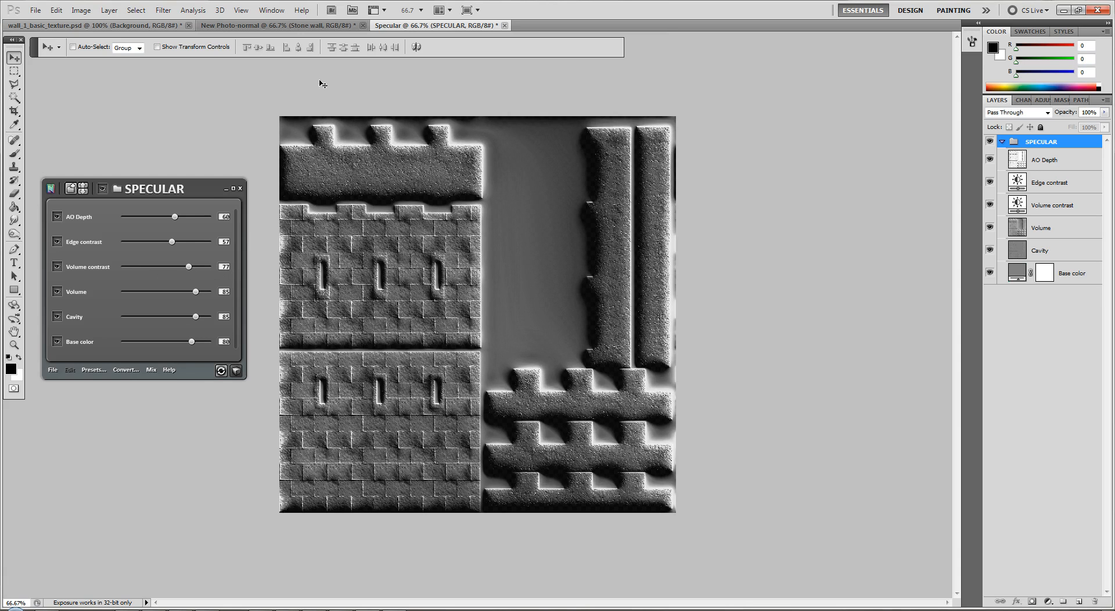
mouse_move(175, 217)
mouse_down()
mouse_move(100, 224)
mouse_move(259, 221)
mouse_move(133, 219)
mouse_up()
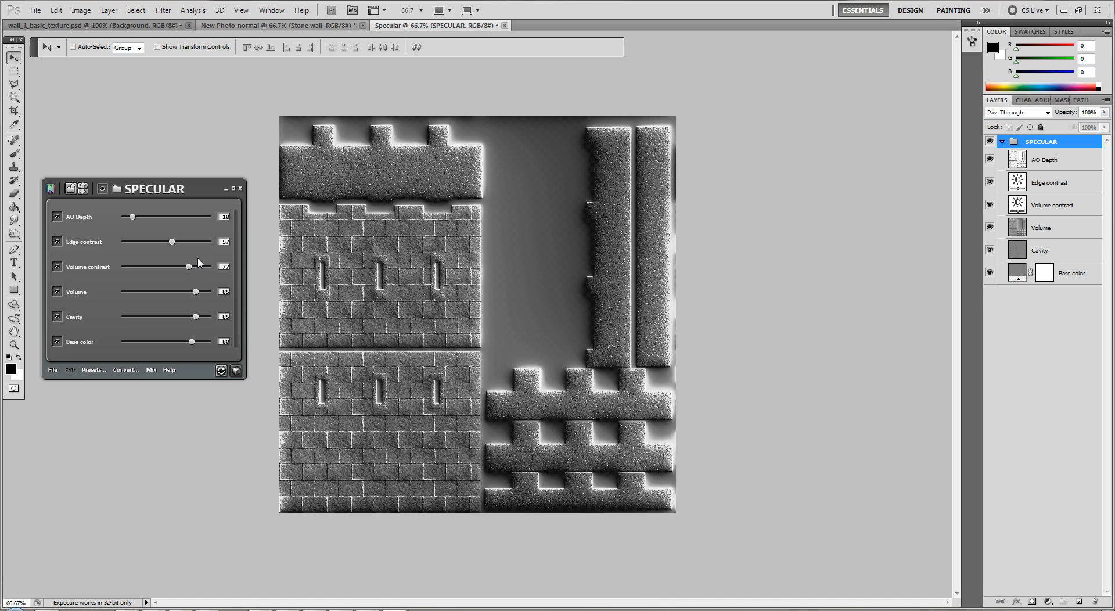
Start saving the specular map as a new file in the Wall 1 folder and choose the Targa format
click(36, 9)
click(56, 188)
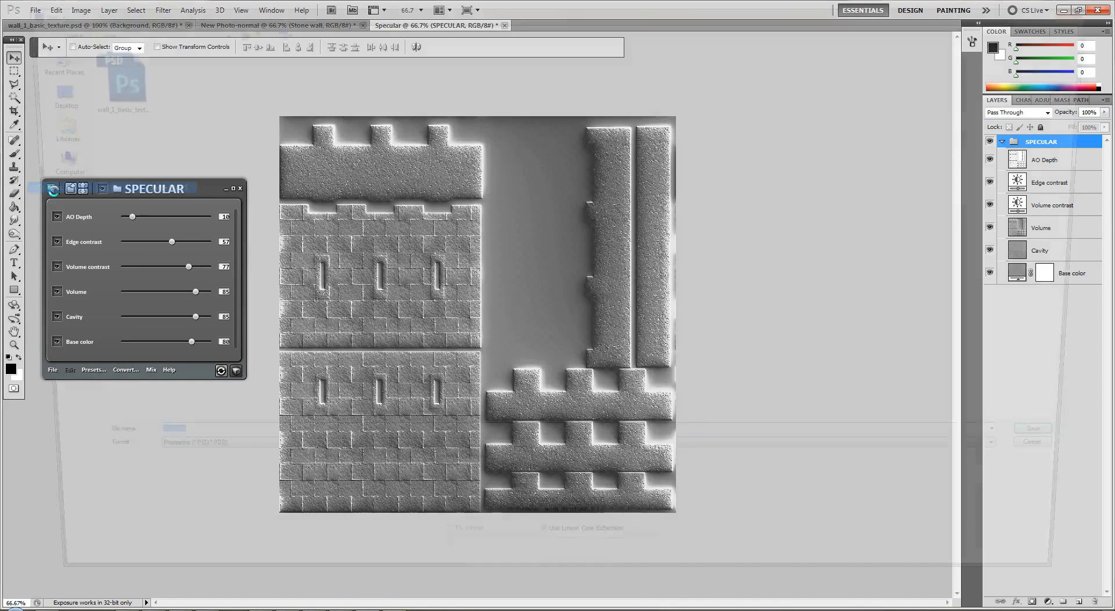
click(167, 468)
key(Down)
key(Down)
key(Down)
key(Down)
key(Down)
key(Down)
key(Down)
key(Down)
key(Down)
key(Down)
key(Down)
key(Down)
key(Down)
key(Down)
key(Down)
key(Down)
key(Down)
key(Down)
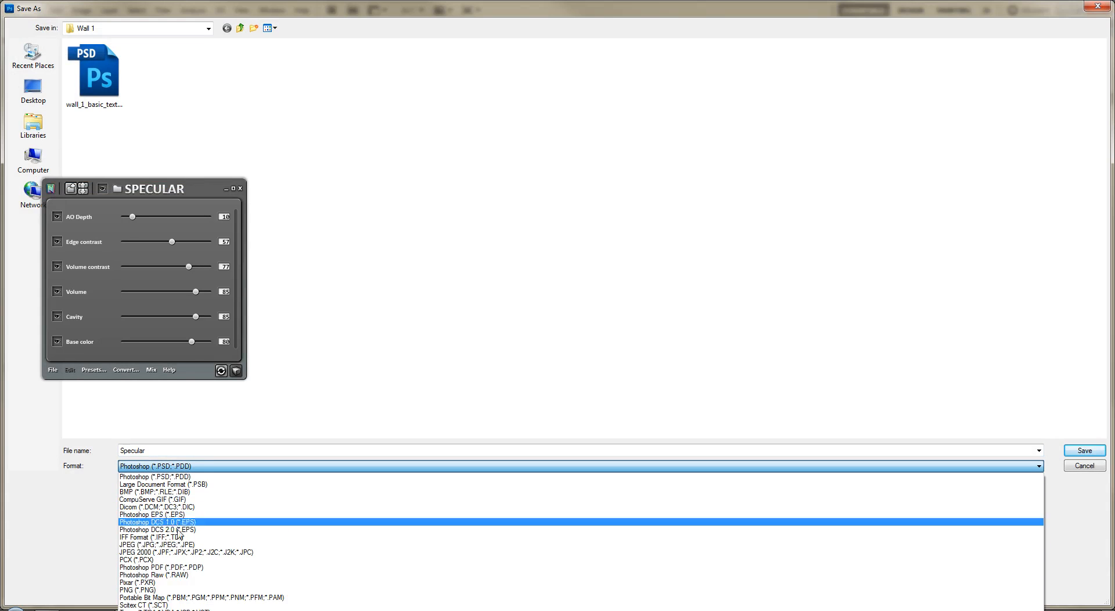
key(Return)
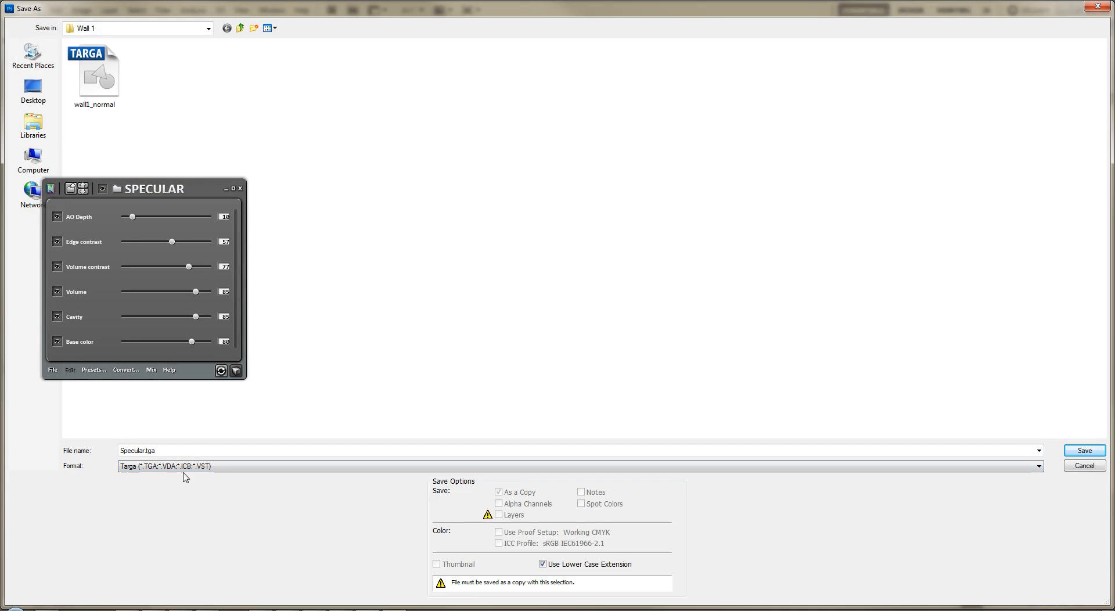
Name the file wall1_specular and save it, accepting the current Targa options
double_click(191, 451)
text(wall1)
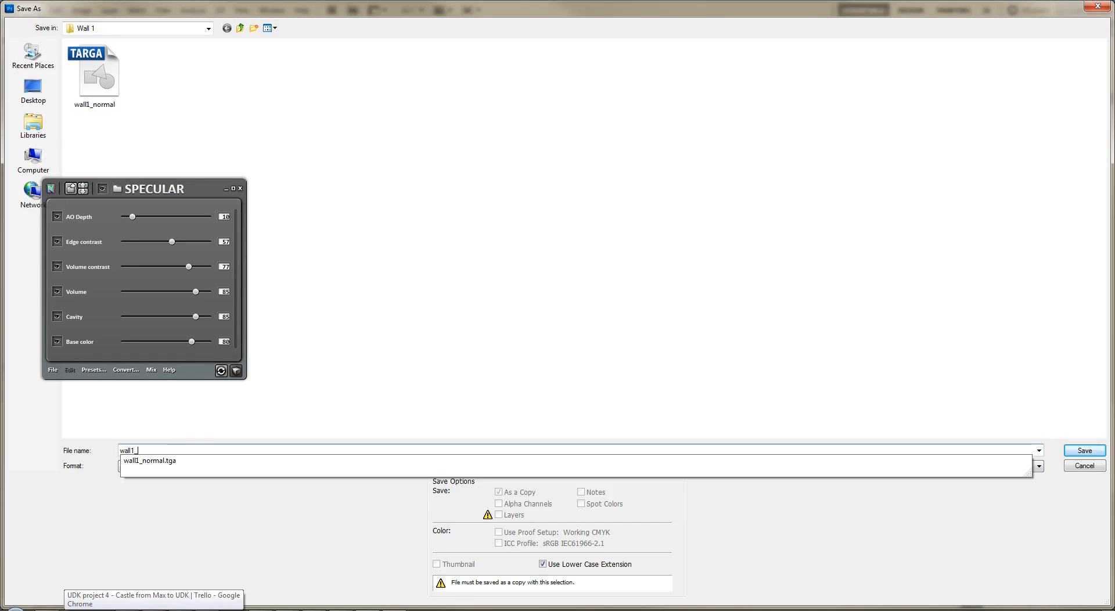
text(_specular)
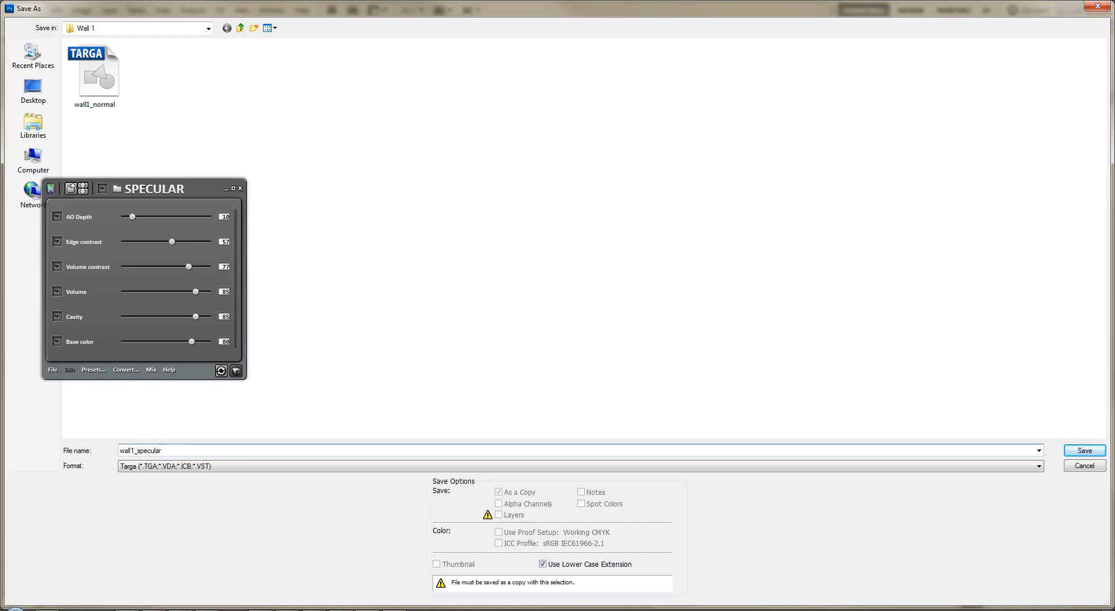
key(Return)
key(Return)
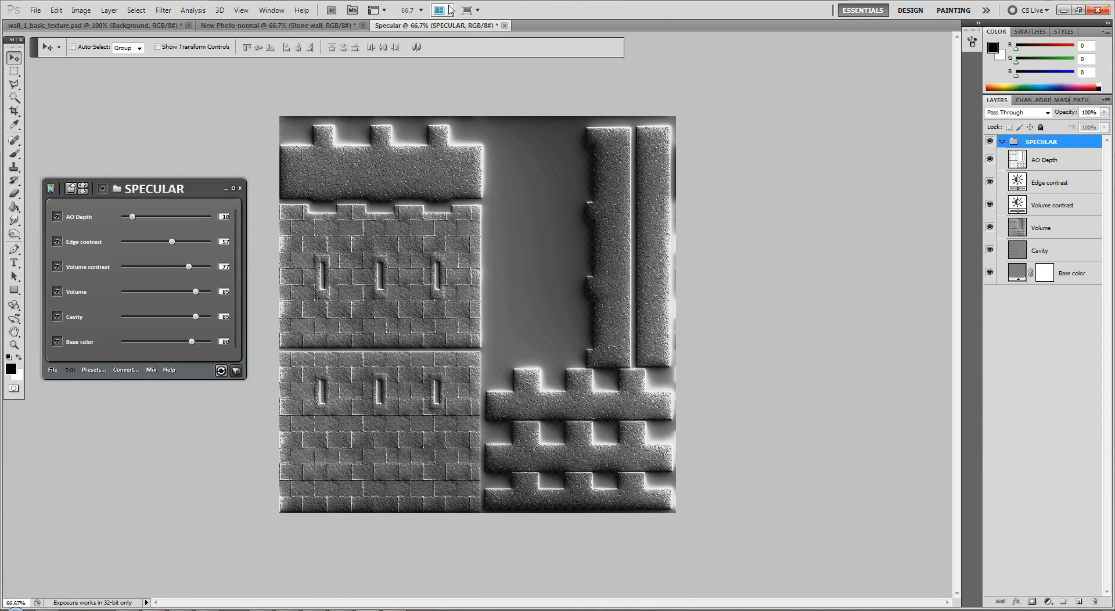
Close the Specular and New Photo-normal documents without saving their changes
click(504, 26)
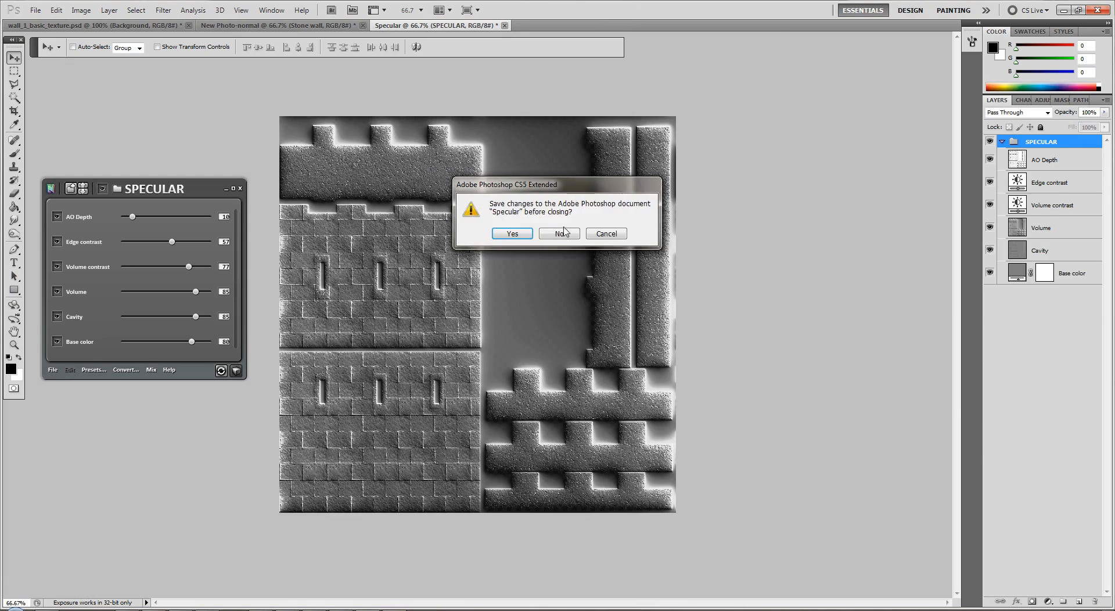
key(n)
click(327, 27)
click(363, 26)
click(557, 234)
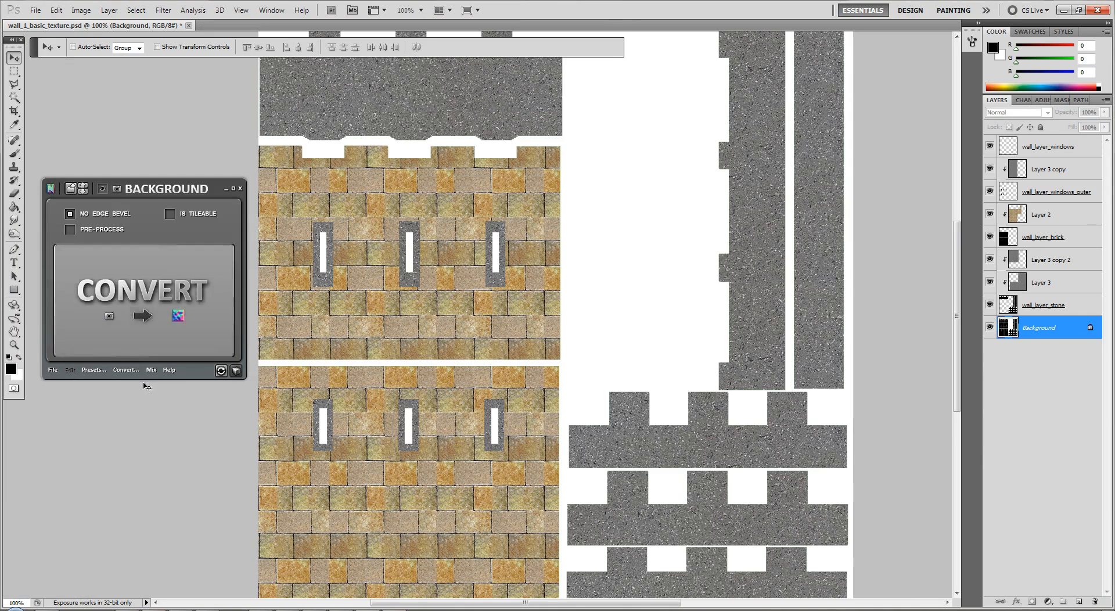
Convert the active wall_1_basic_texture.psd document into AO and diffuse maps together
click(128, 372)
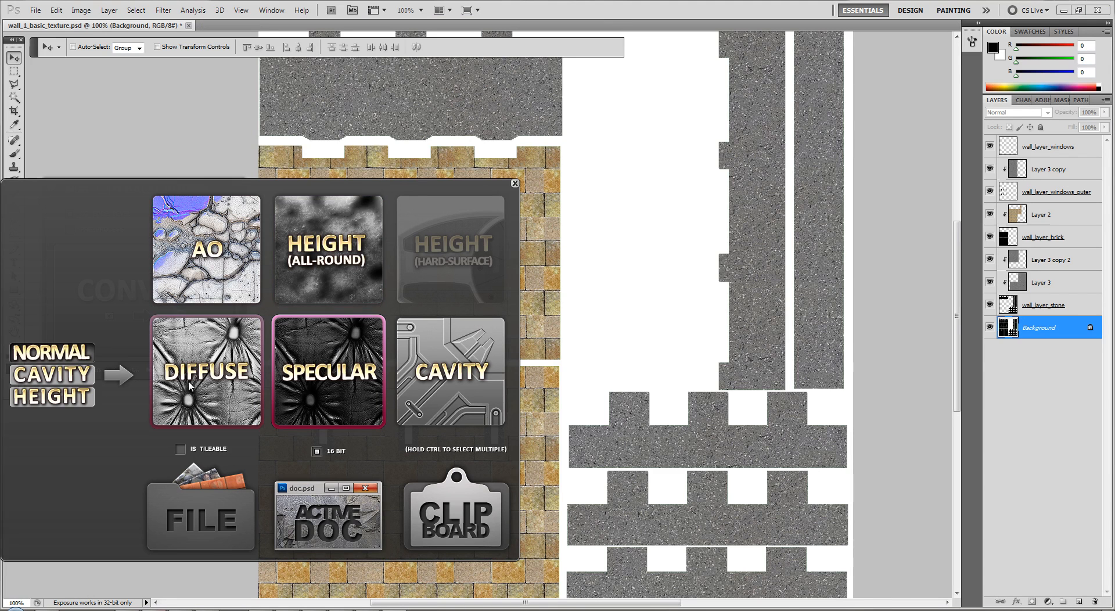
click(210, 263)
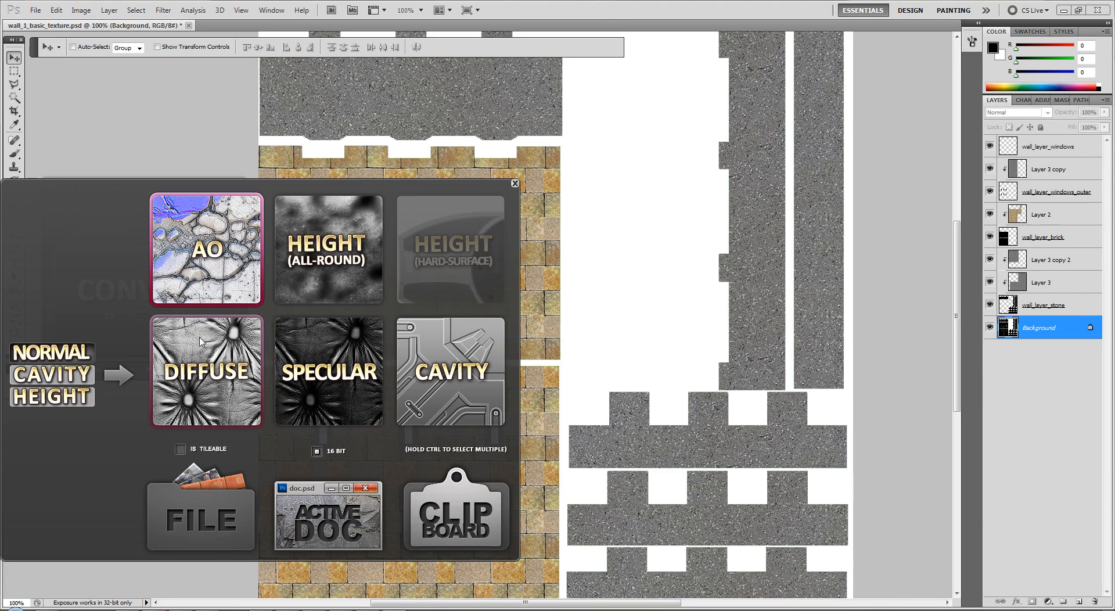
ctrl+click(237, 273)
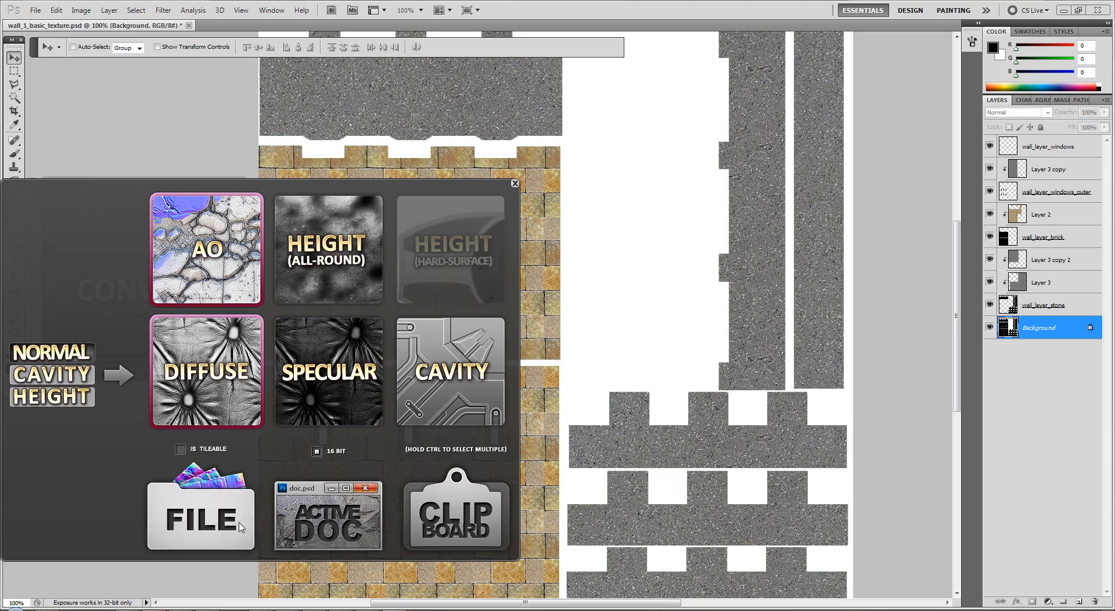
click(337, 513)
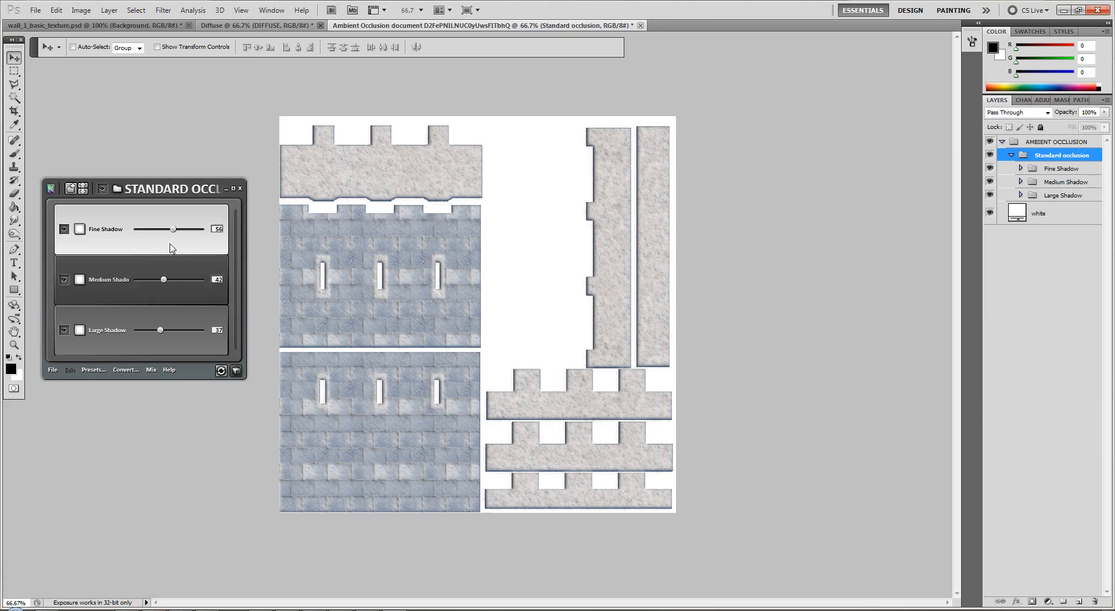
Set the ambient occlusion map's Large Shadow to 74, Medium Shadow to 32 and Fine Shadow to 63
drag(156, 332, 187, 331)
drag(164, 280, 157, 281)
mouse_move(173, 229)
mouse_down()
mouse_move(154, 231)
mouse_move(178, 232)
mouse_up()
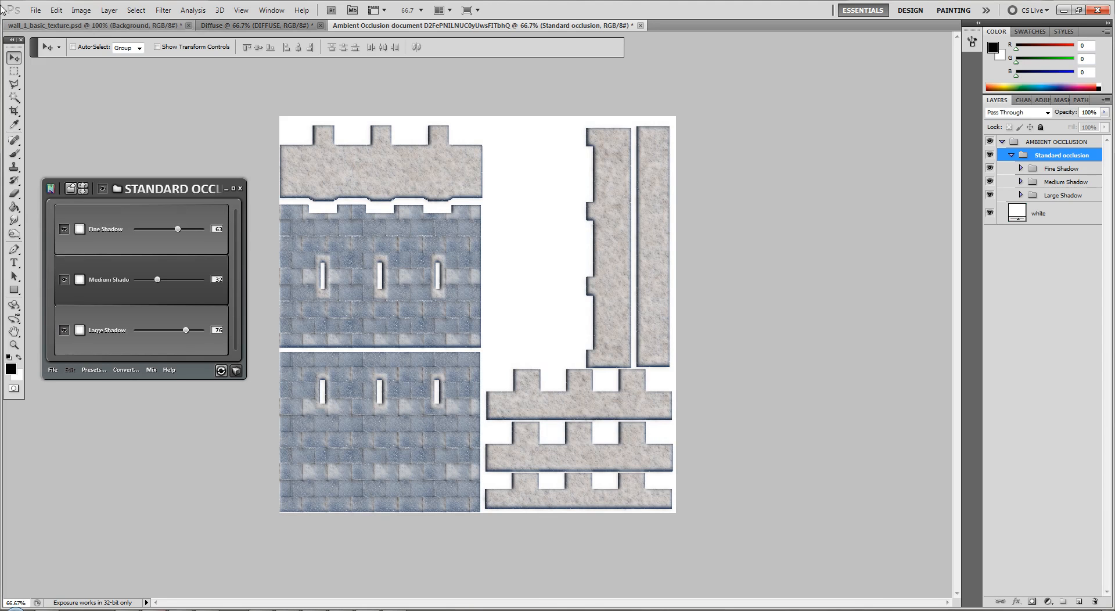
Start saving the ambient occlusion map as a new file in the Wall 1 folder and choose the Targa format
click(35, 9)
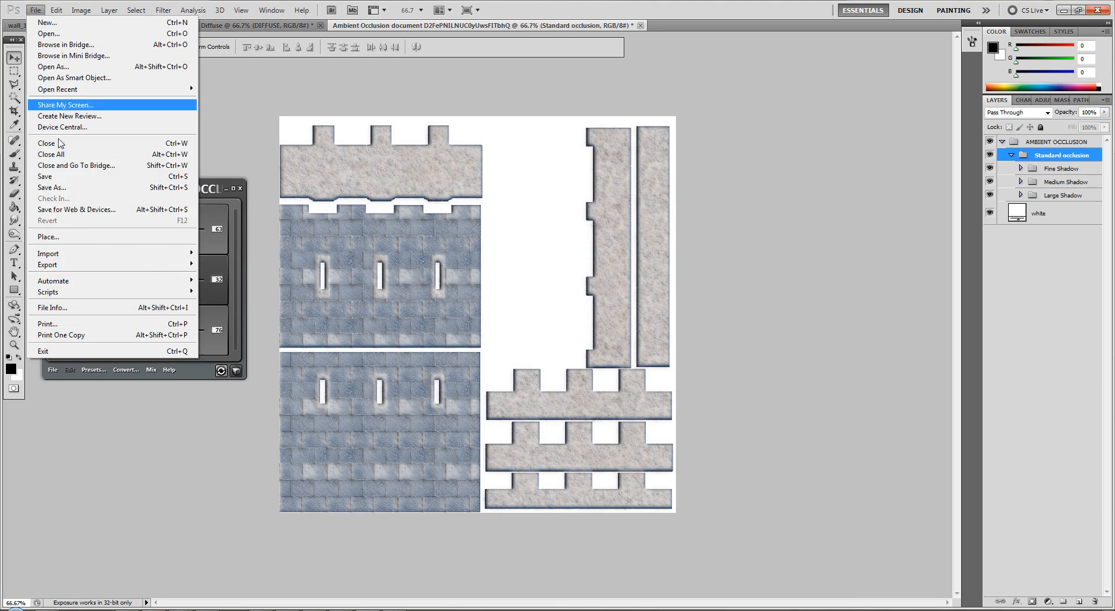
click(68, 188)
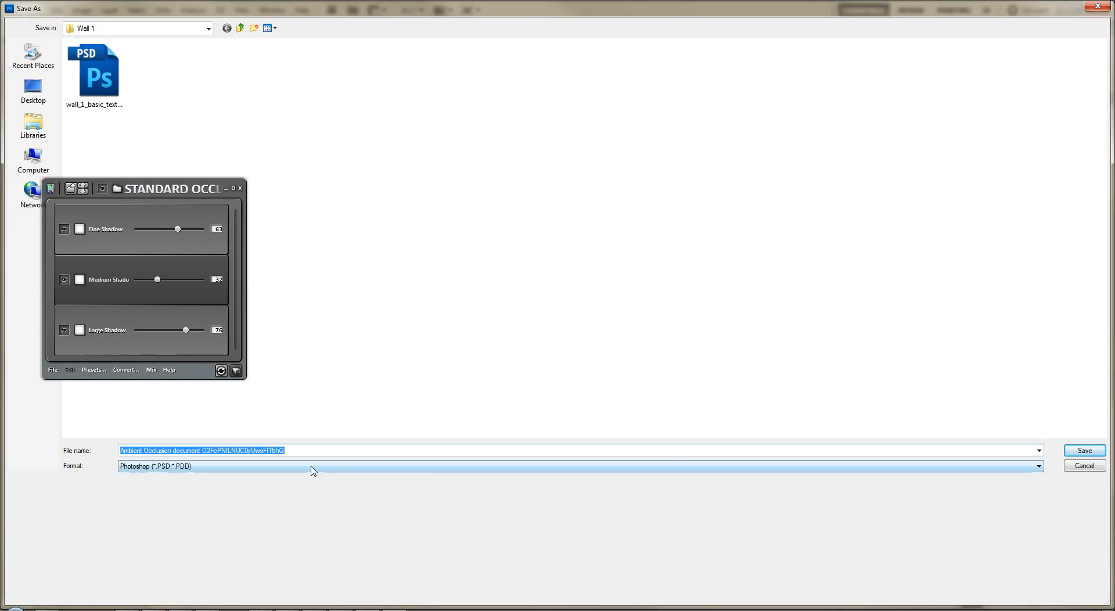
click(314, 470)
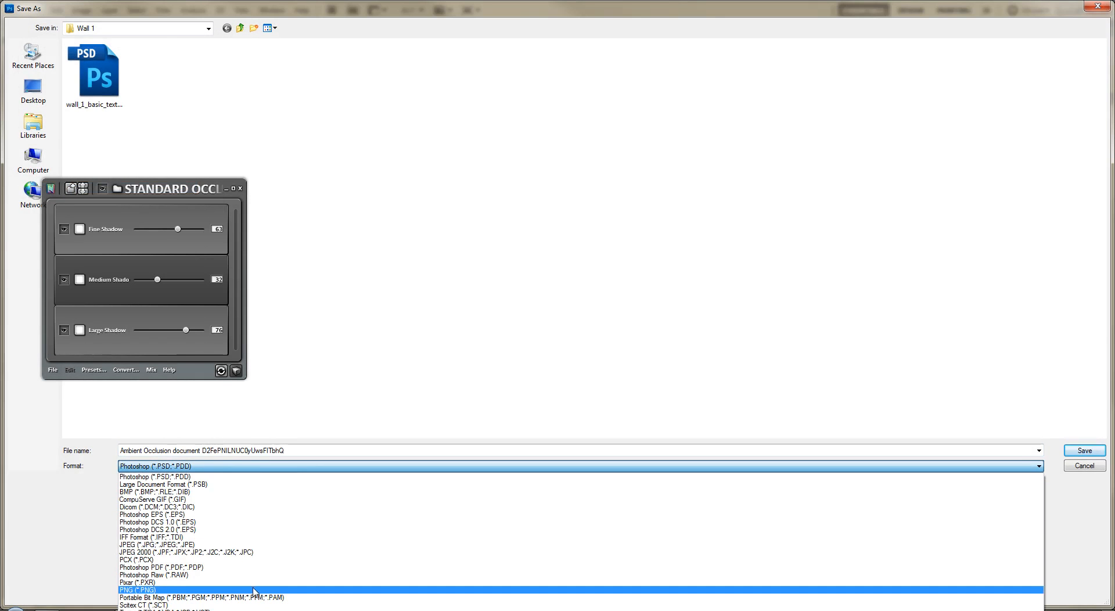
click(255, 609)
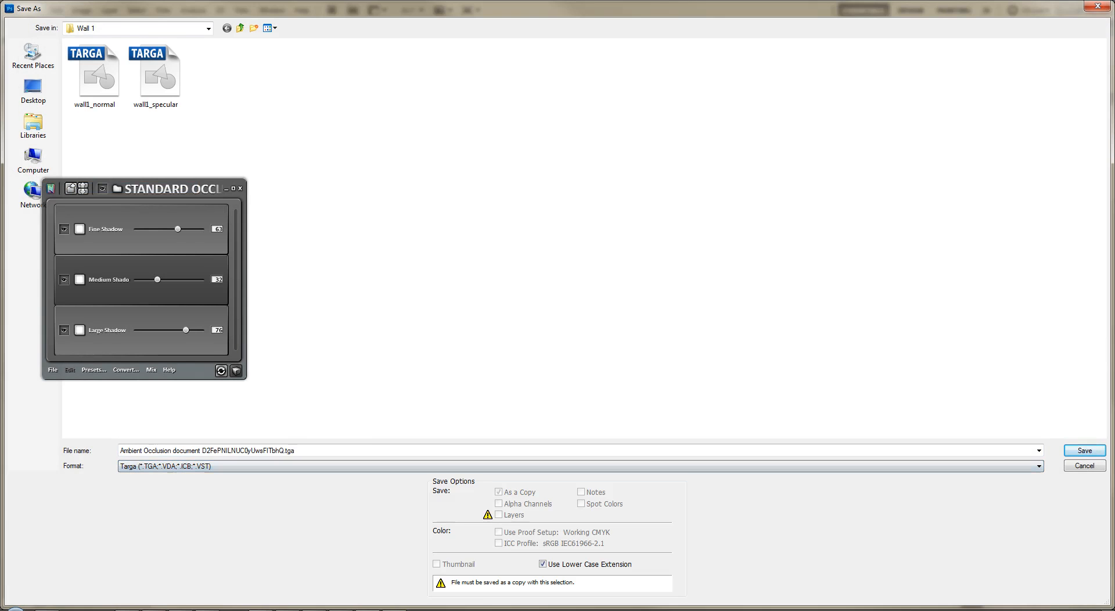
Name the file wall_ambient and save it, accepting the current Targa options
double_click(252, 451)
text(wall_ao)
key(BackSpace)
text(mbient)
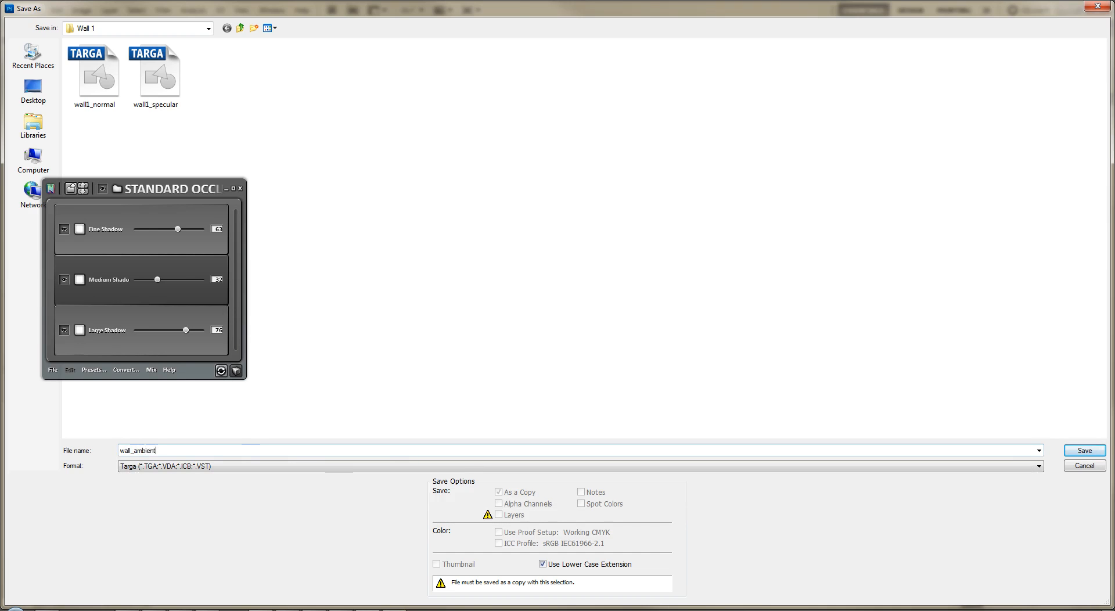
key(Return)
key(Return)
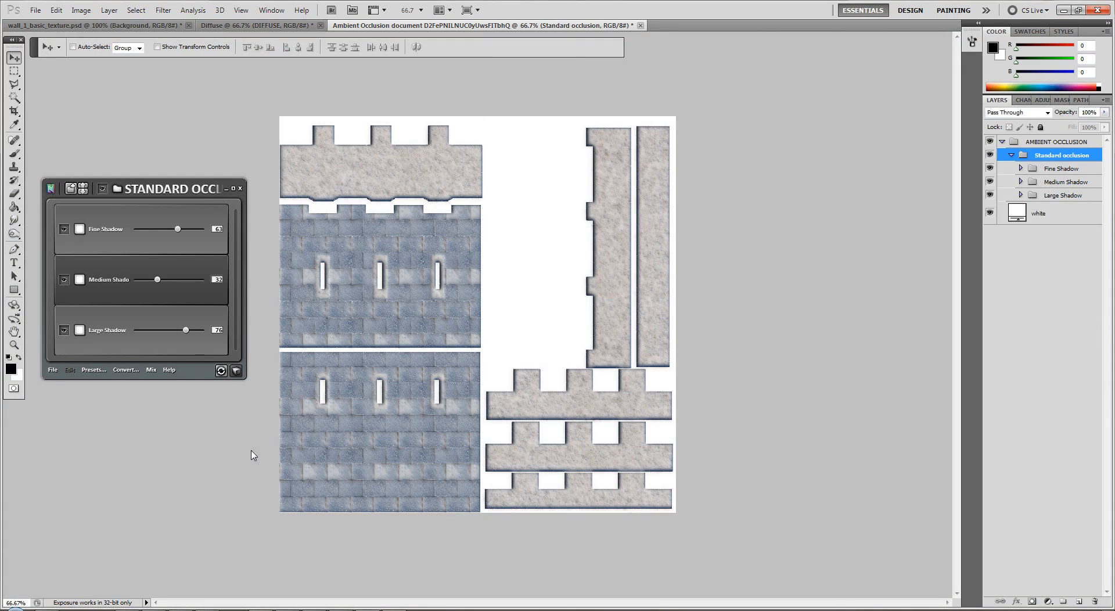
Close the Ambient Occlusion and Diffuse documents without saving their changes
click(640, 25)
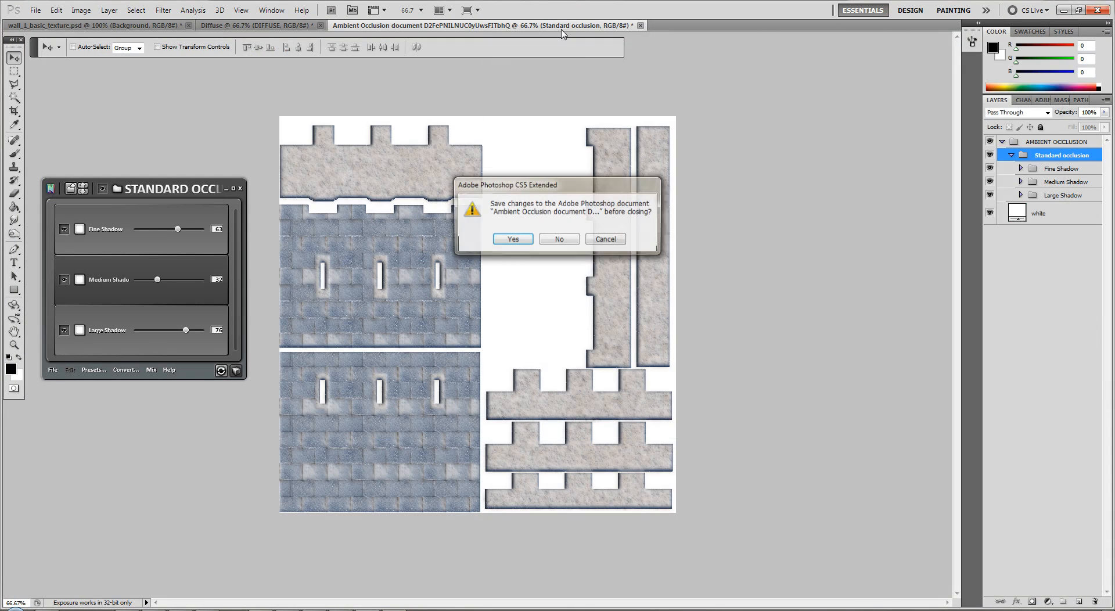
click(559, 240)
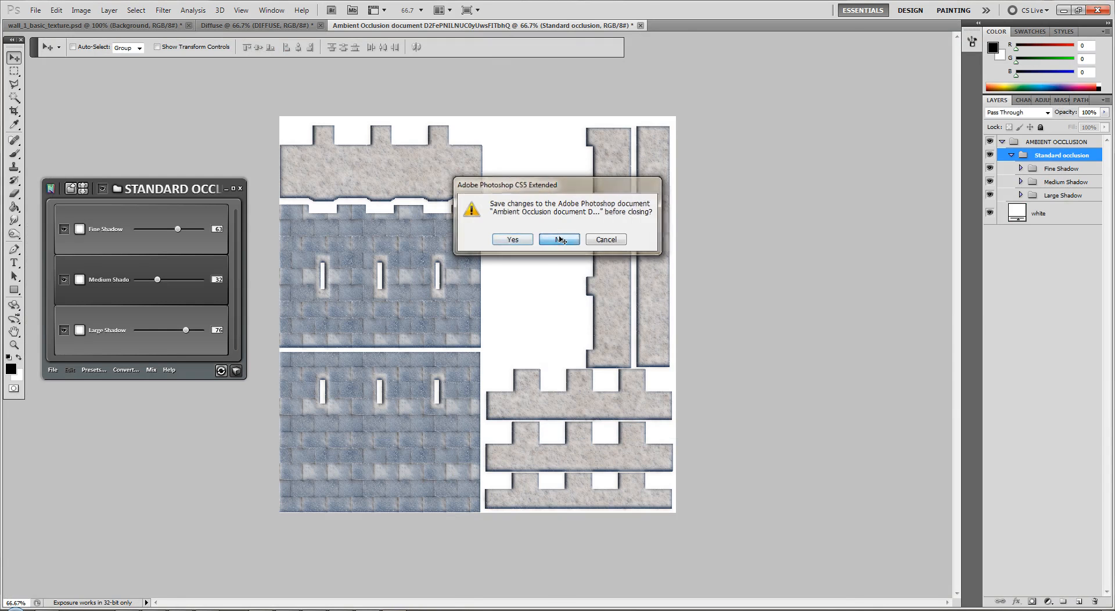
click(238, 25)
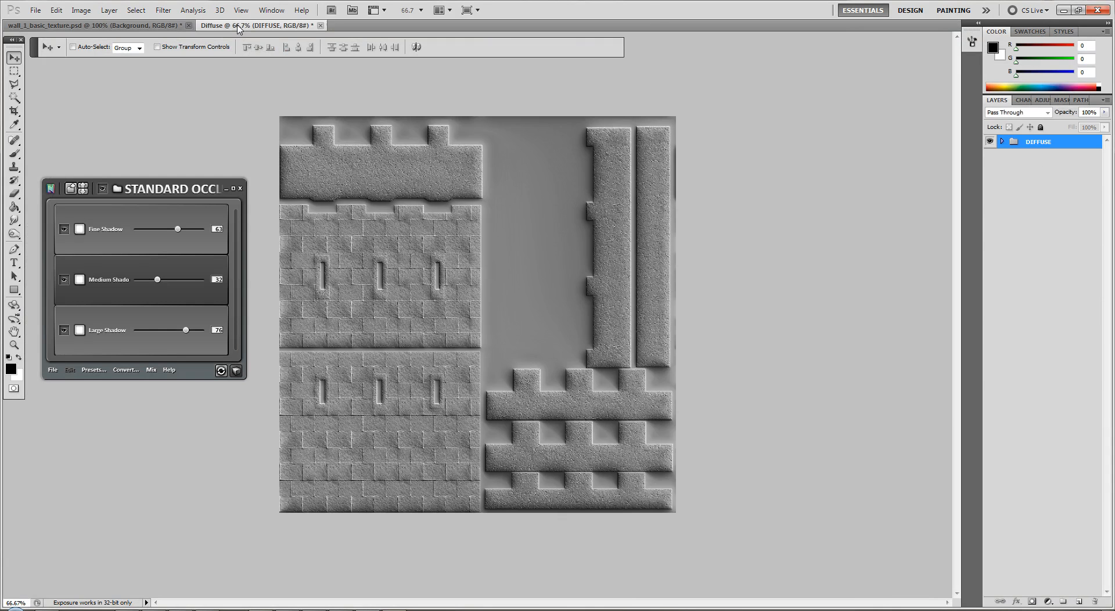
click(320, 25)
click(554, 236)
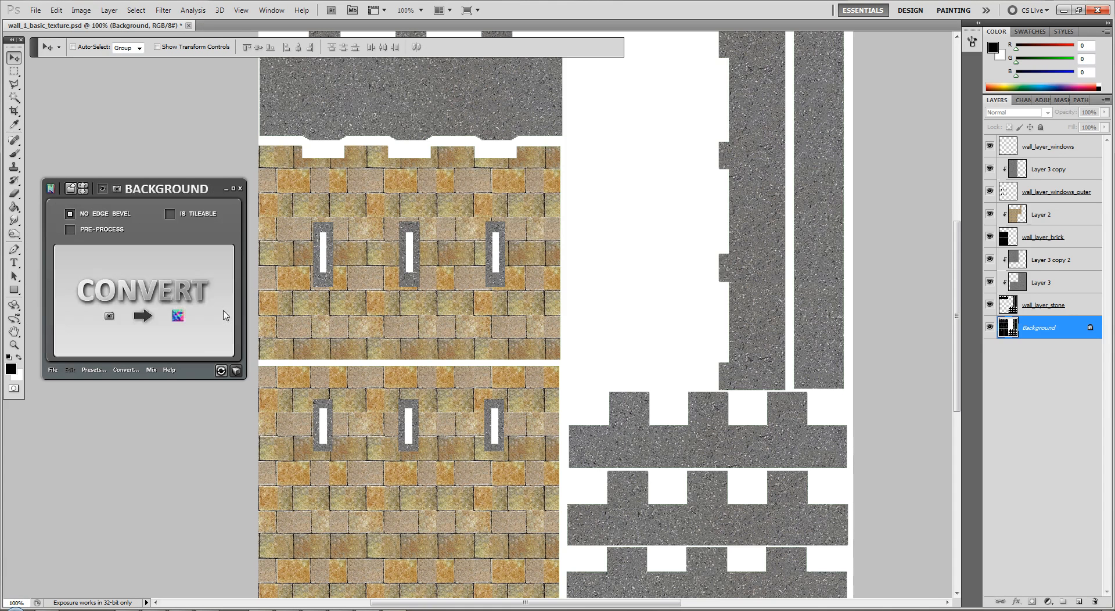
Examine which map types can be converted from the normal, cavity and height sources, and close the converter without converting
click(135, 367)
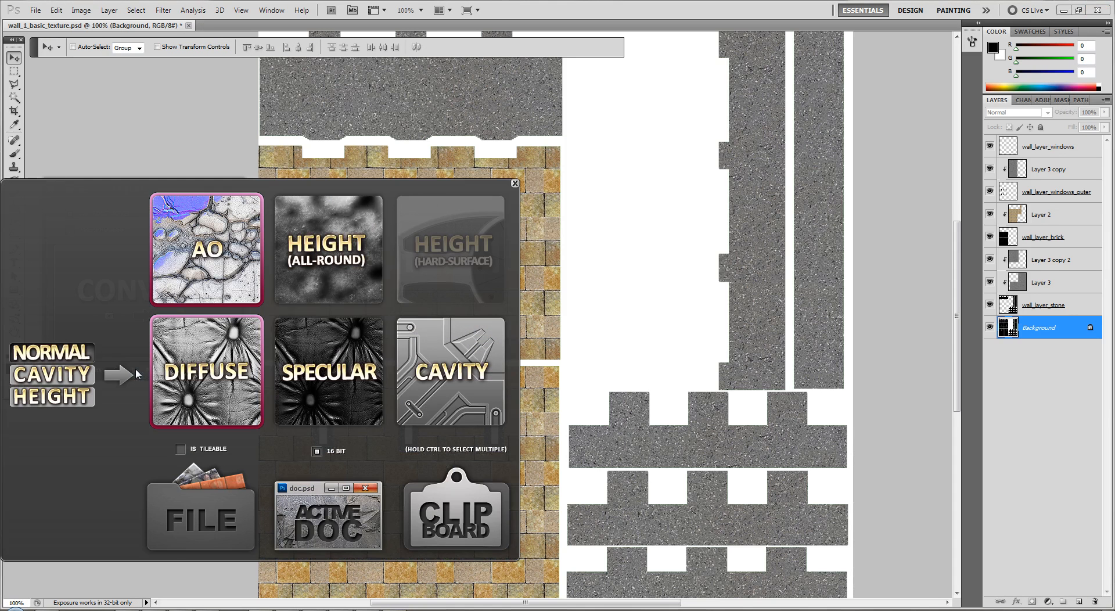
click(55, 374)
click(54, 395)
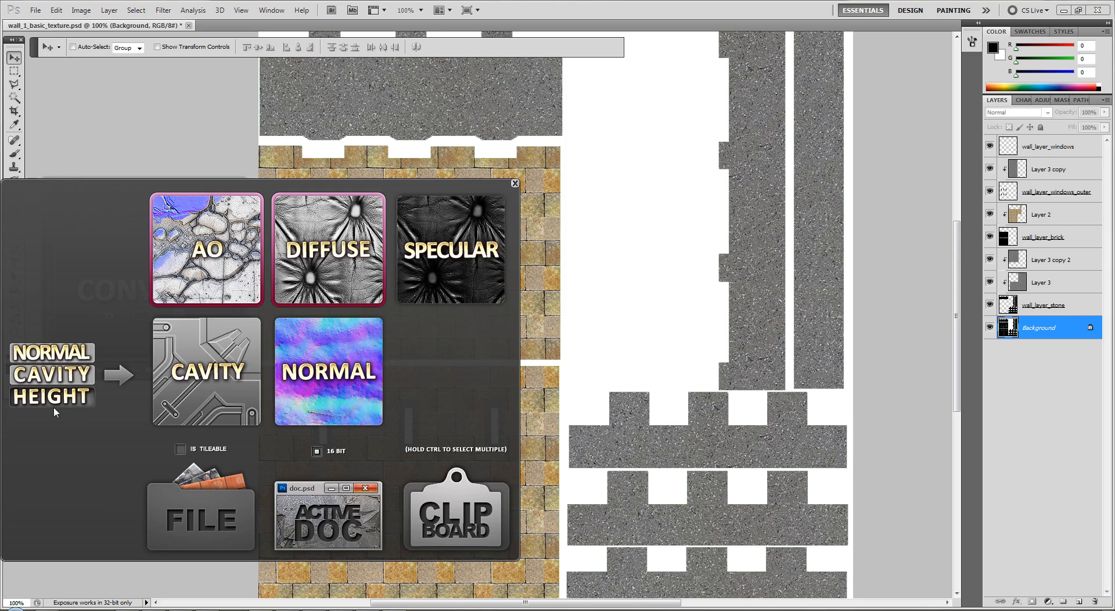
click(62, 375)
click(67, 370)
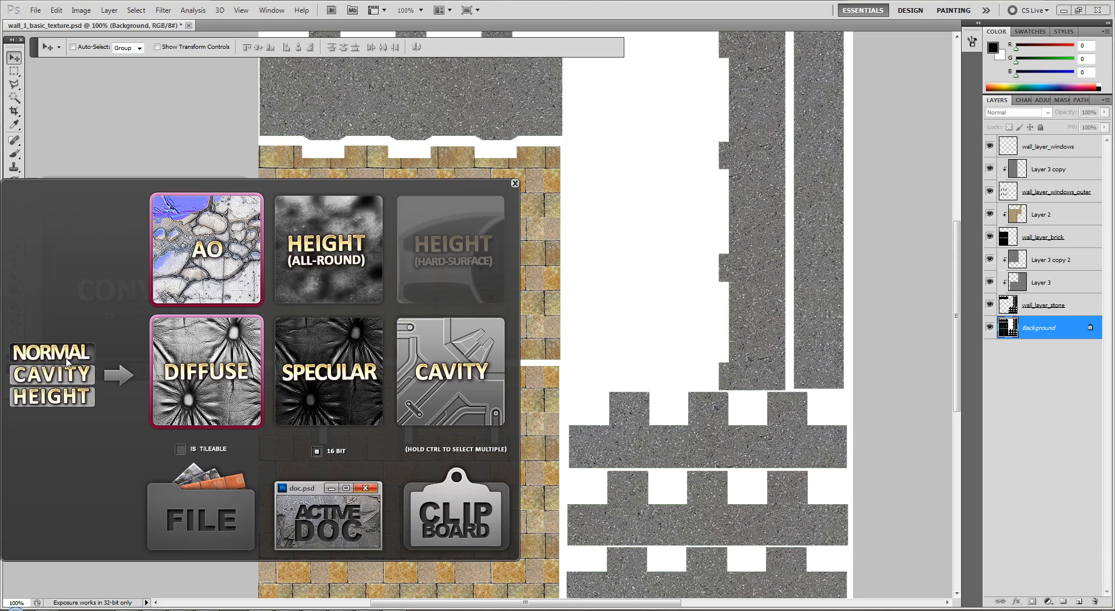
click(515, 184)
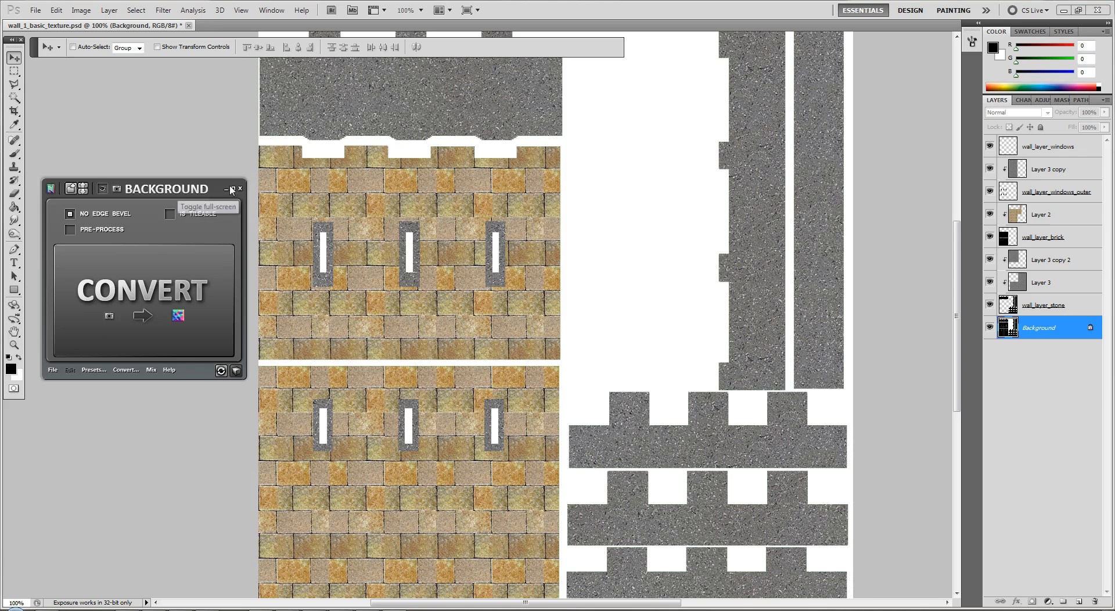
Save the base texture as a Targa copy named wall_diffuse in the Wall 1 folder, accepting the current Targa options
click(35, 10)
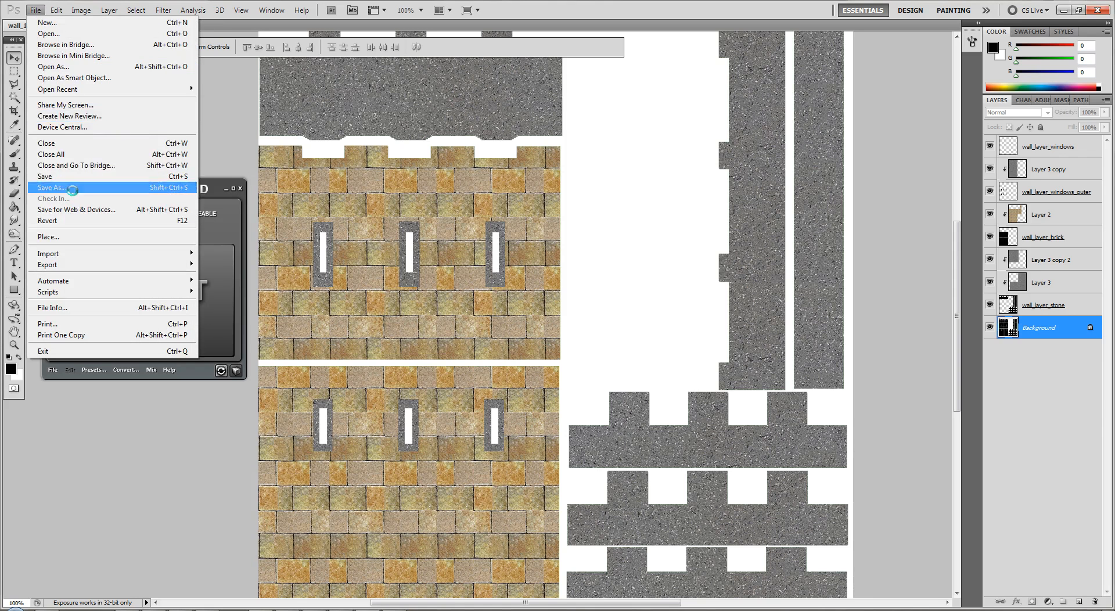
click(74, 188)
click(204, 466)
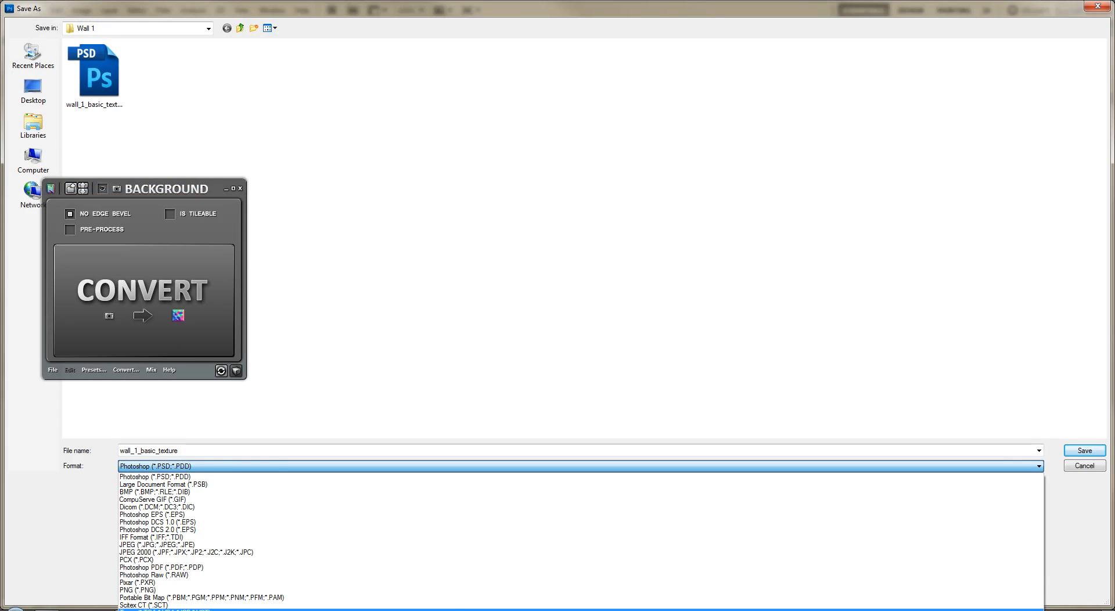
click(163, 609)
click(218, 450)
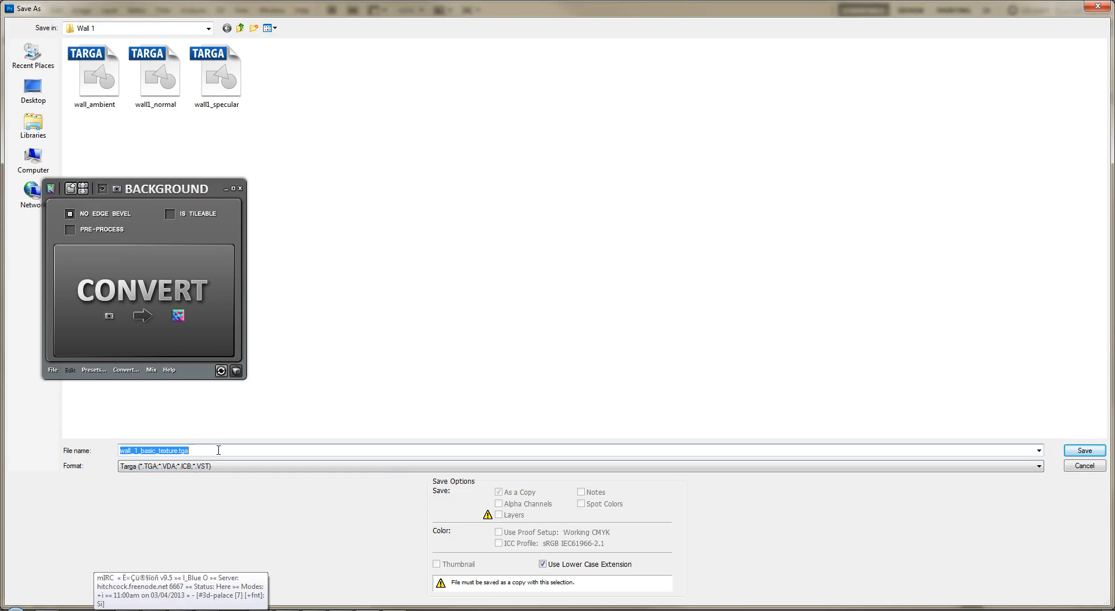
text(wall)
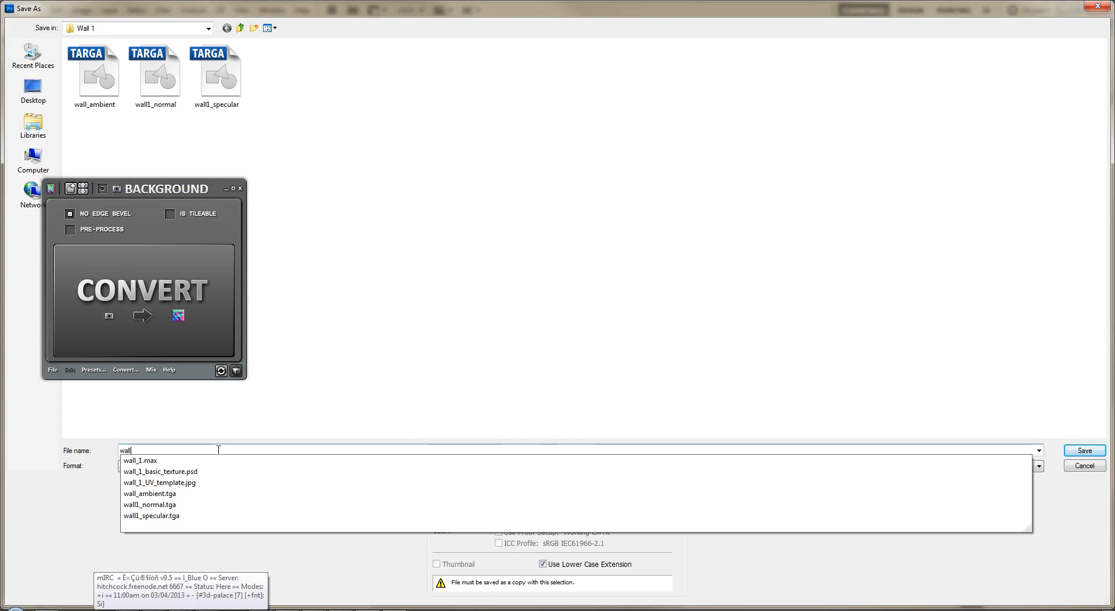
text(_diffuse)
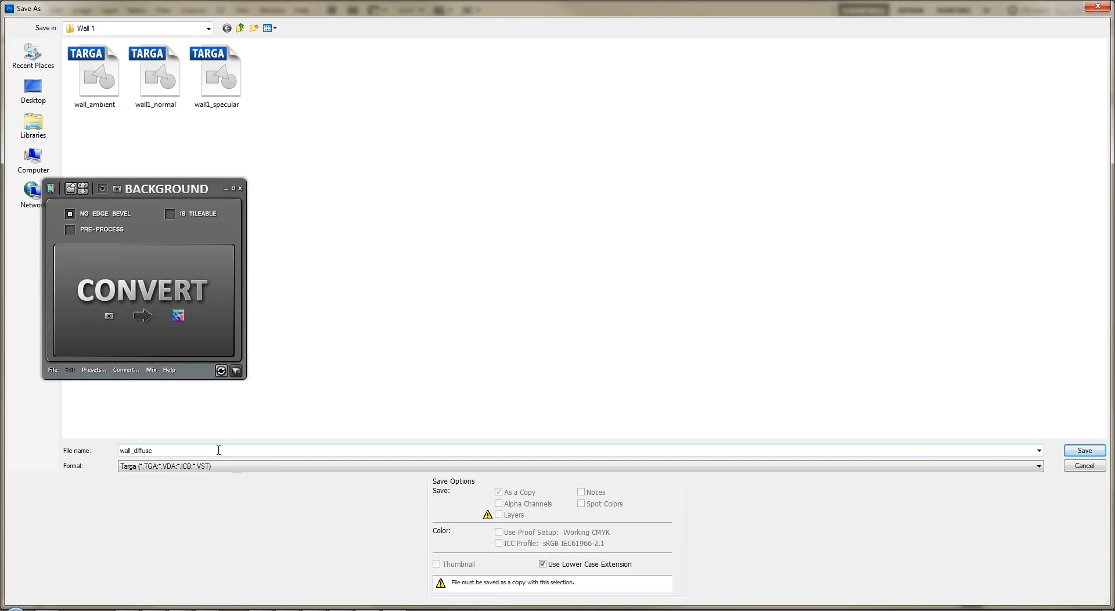
key(Return)
key(Return)
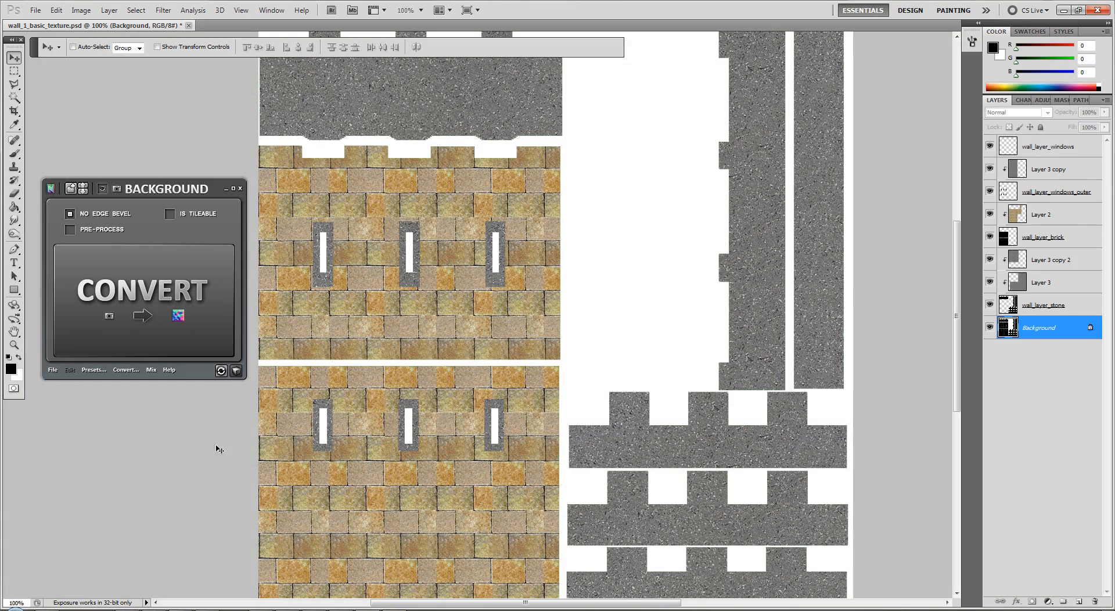
Close the nDo2 converter, launch dDo x64 and place its window beside the texture
click(240, 190)
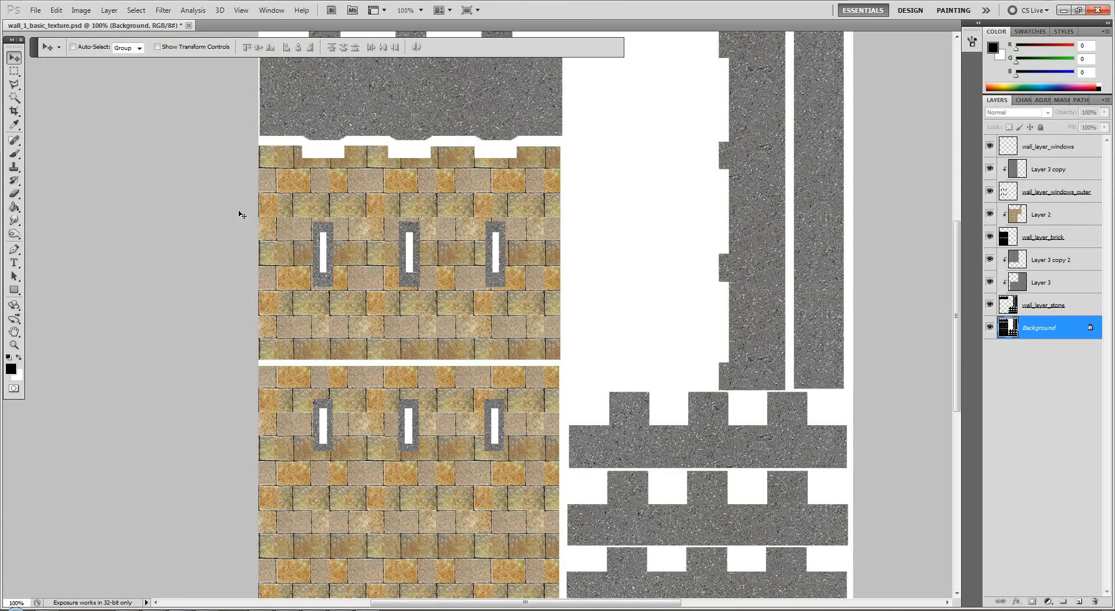
key(super)
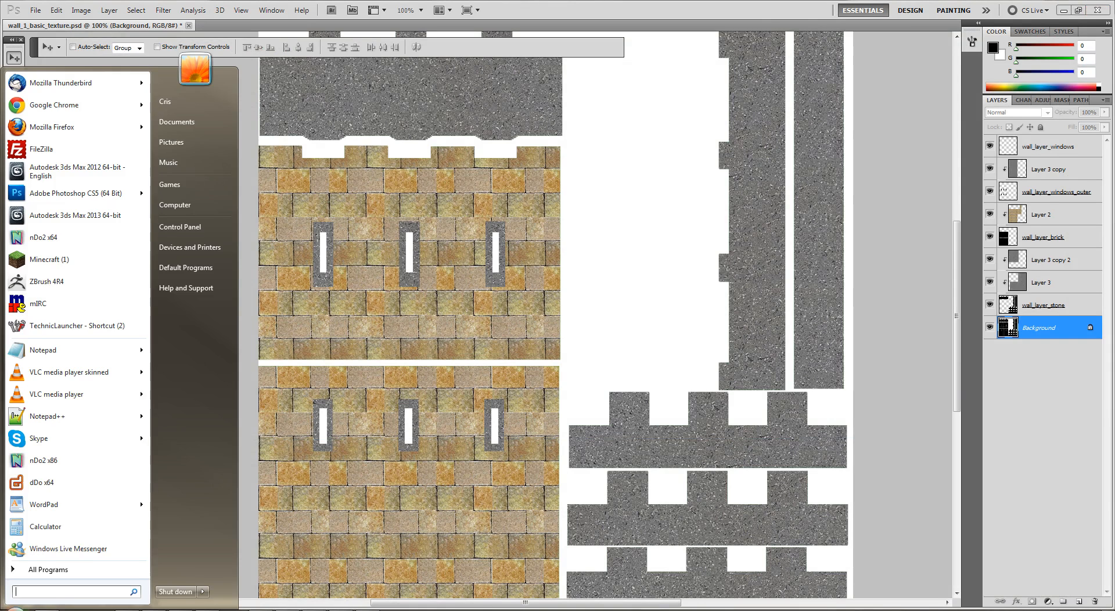
click(54, 481)
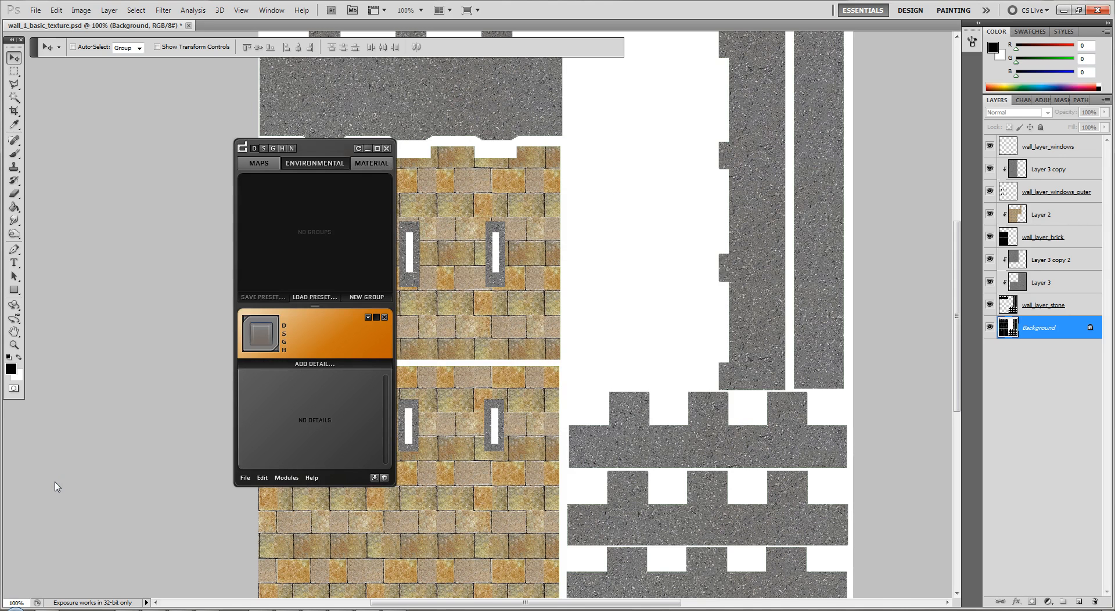
drag(324, 153, 153, 86)
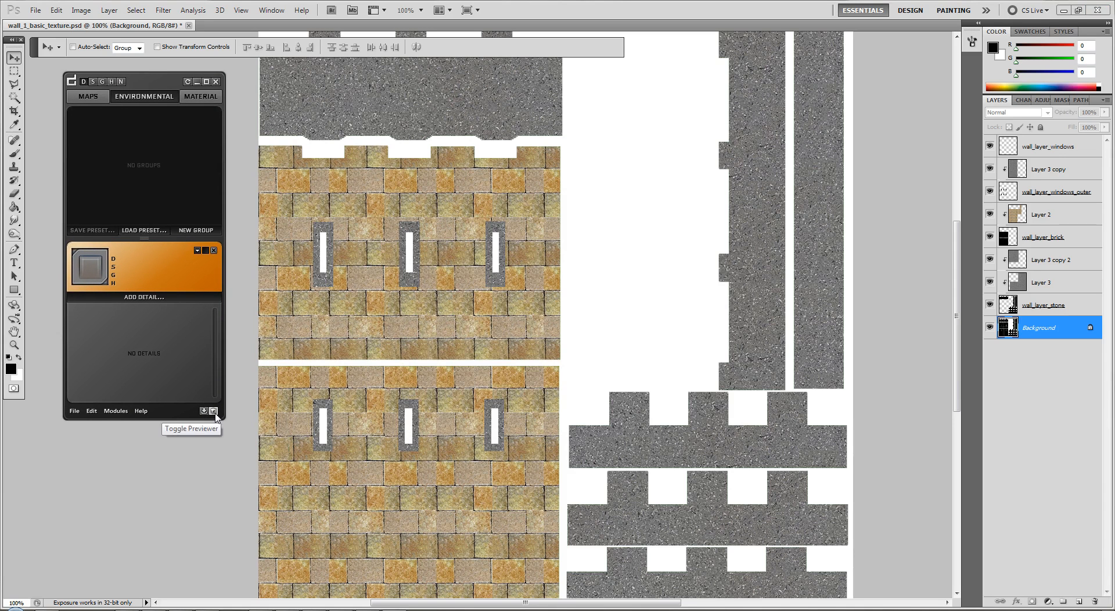
Open the Automation Hub module in dDo and move its window next to the main dDo window
click(133, 412)
click(93, 411)
click(116, 411)
click(104, 423)
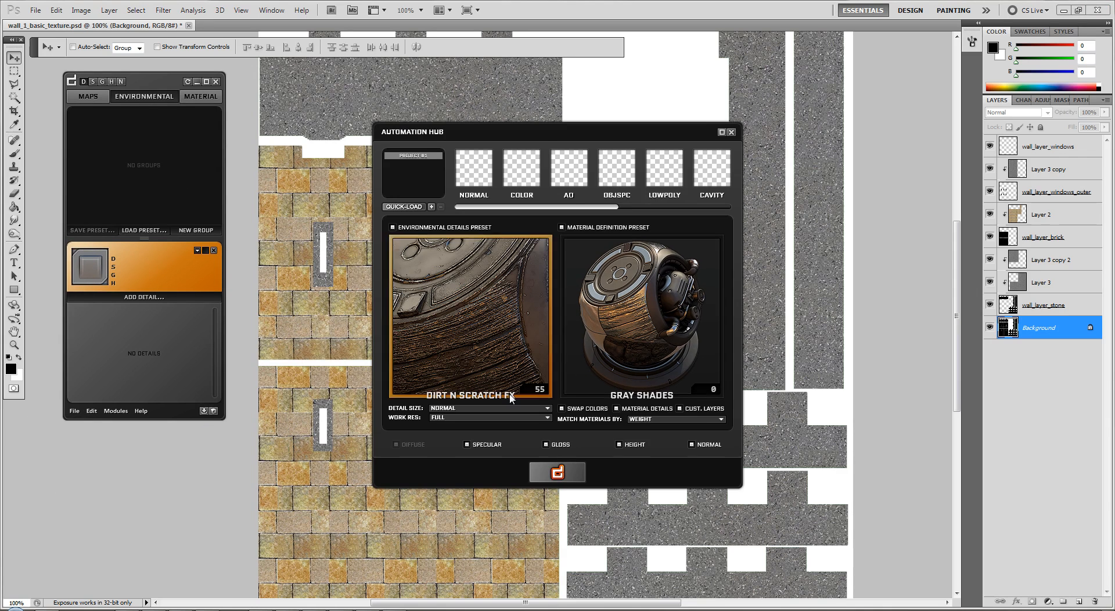
drag(539, 131, 455, 54)
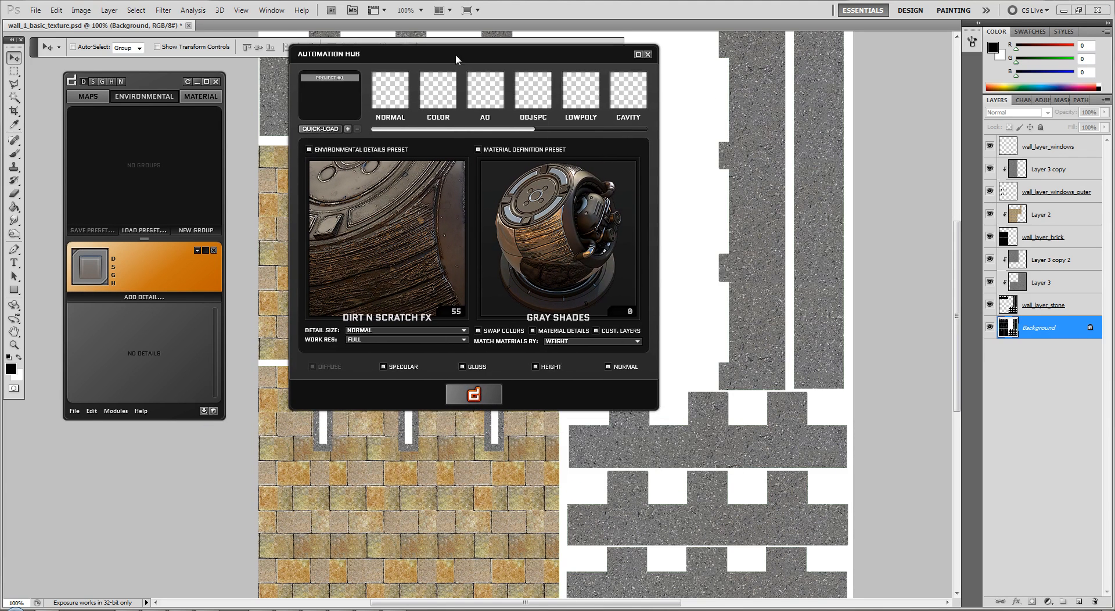
Quick-load wall_ambient, wall_diffuse, wall1_normal and wall1_specular from the udk4 Wall 1 folder, and check the assigned input map slots
click(324, 130)
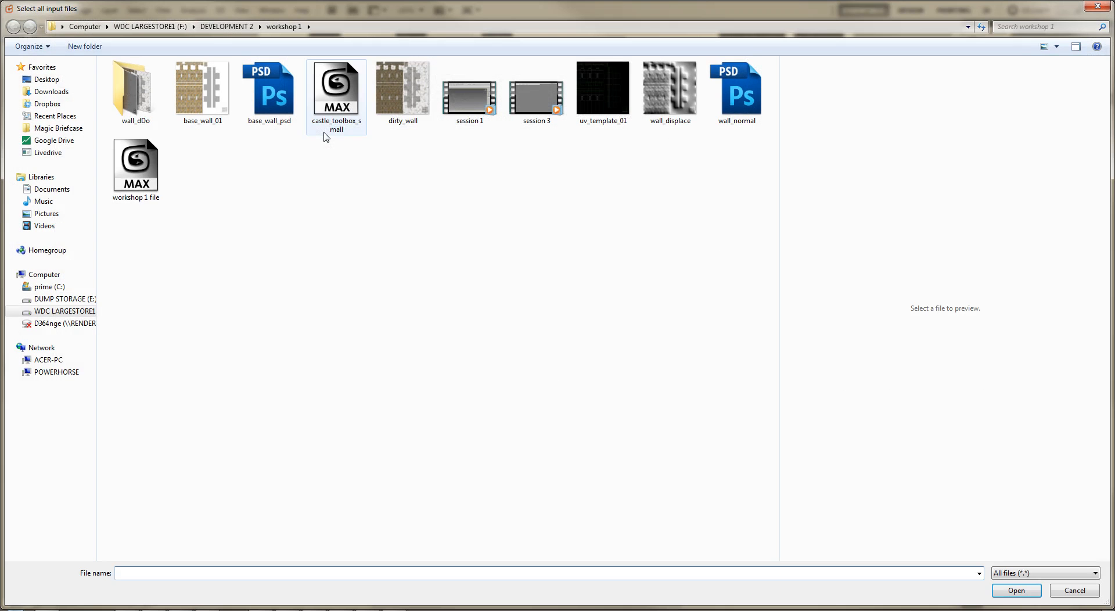
click(228, 29)
double_click(131, 276)
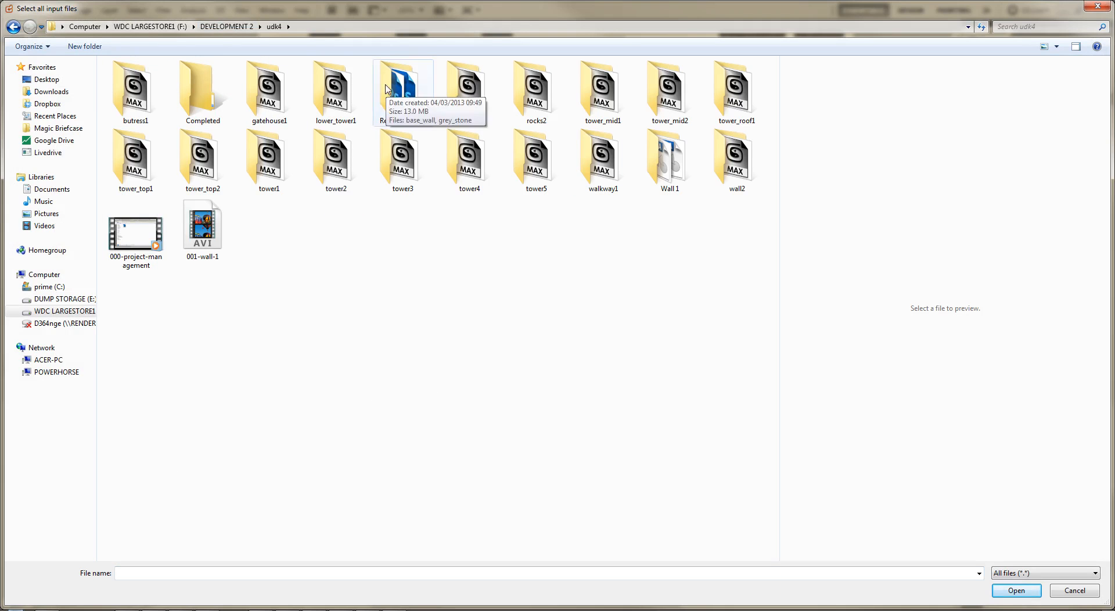
double_click(667, 160)
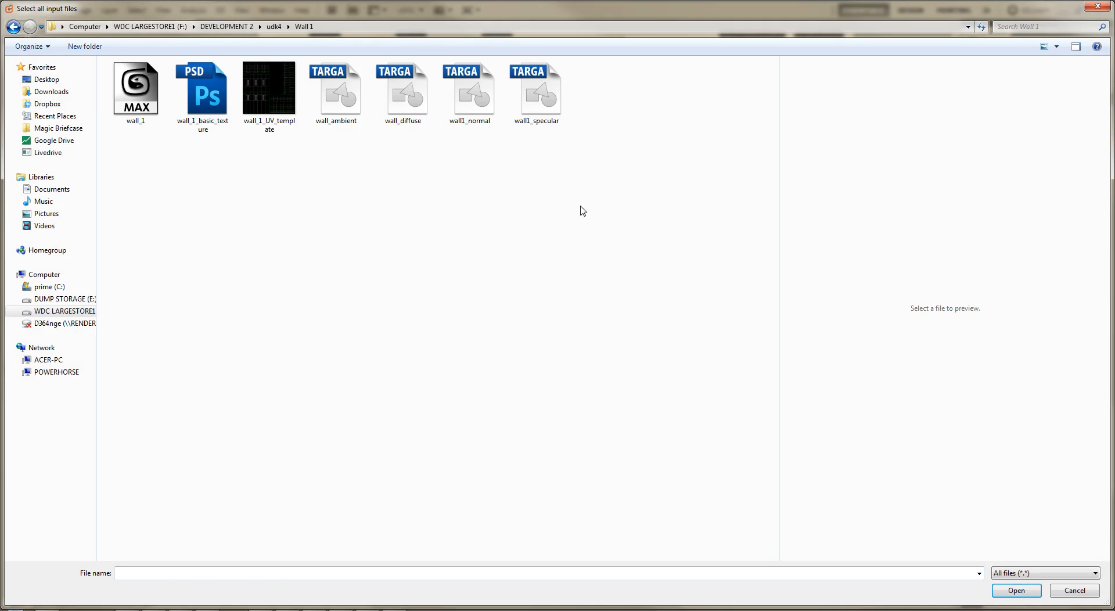
drag(560, 166, 328, 93)
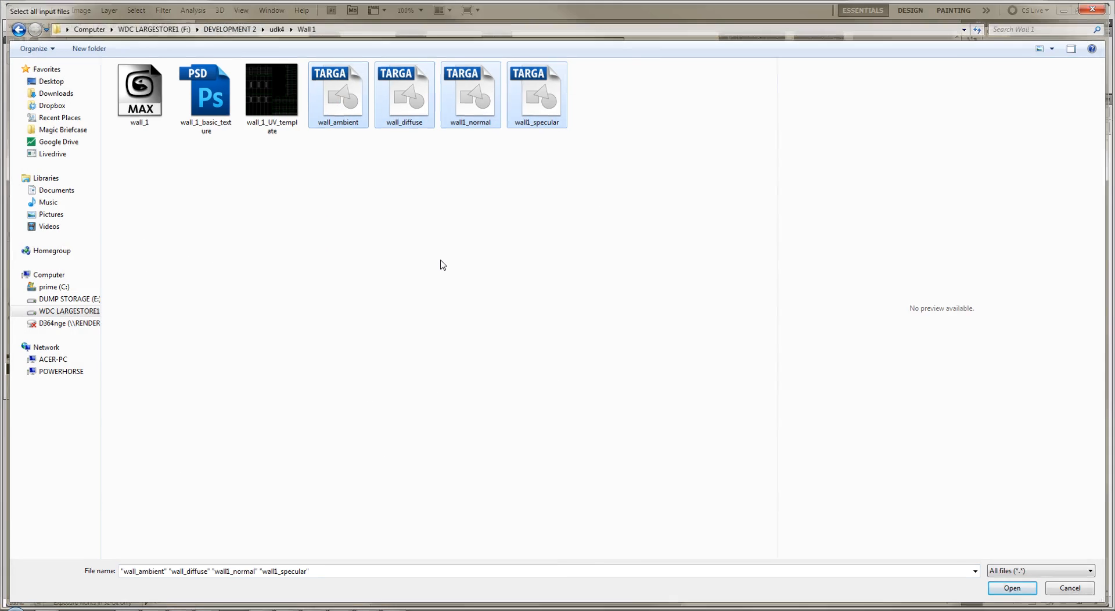
key(Return)
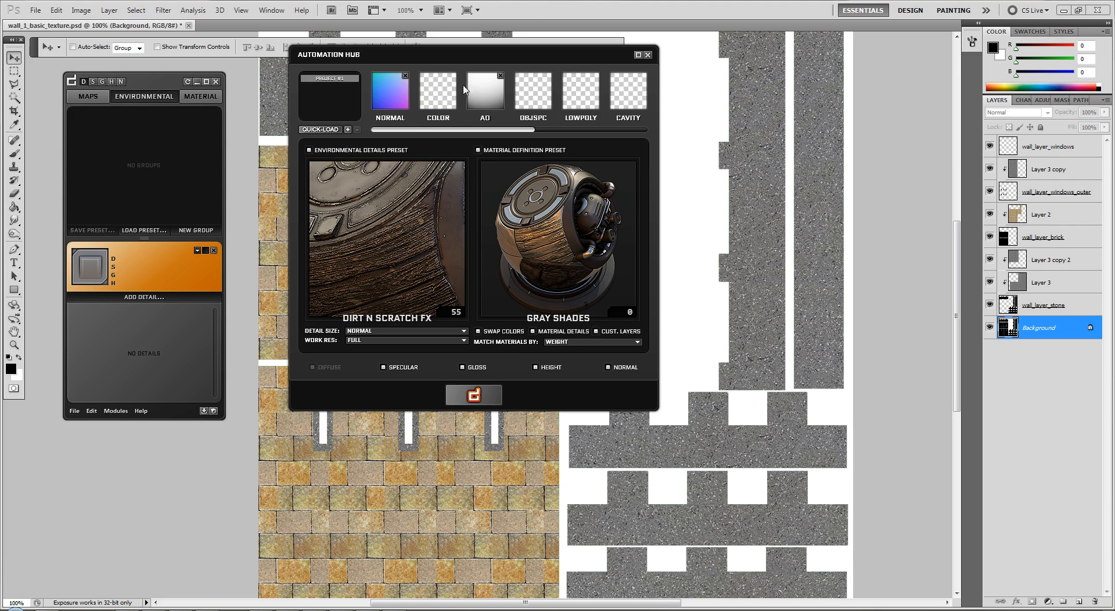
mouse_move(479, 129)
mouse_down()
mouse_move(583, 130)
mouse_move(492, 146)
mouse_up()
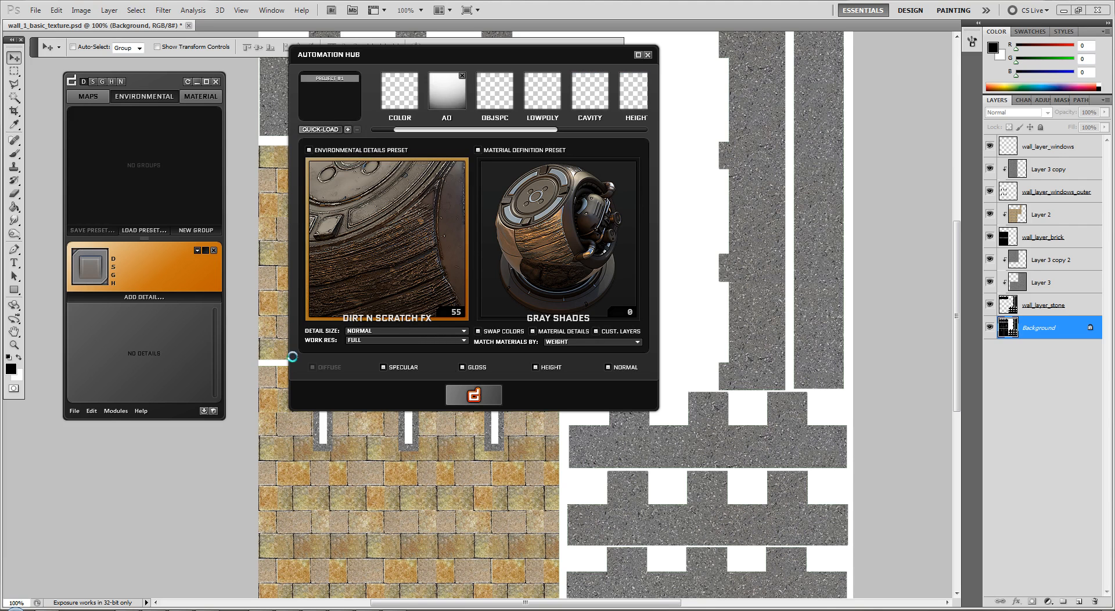
Browse the environmental details presets and choose Over The Top Wear
click(369, 286)
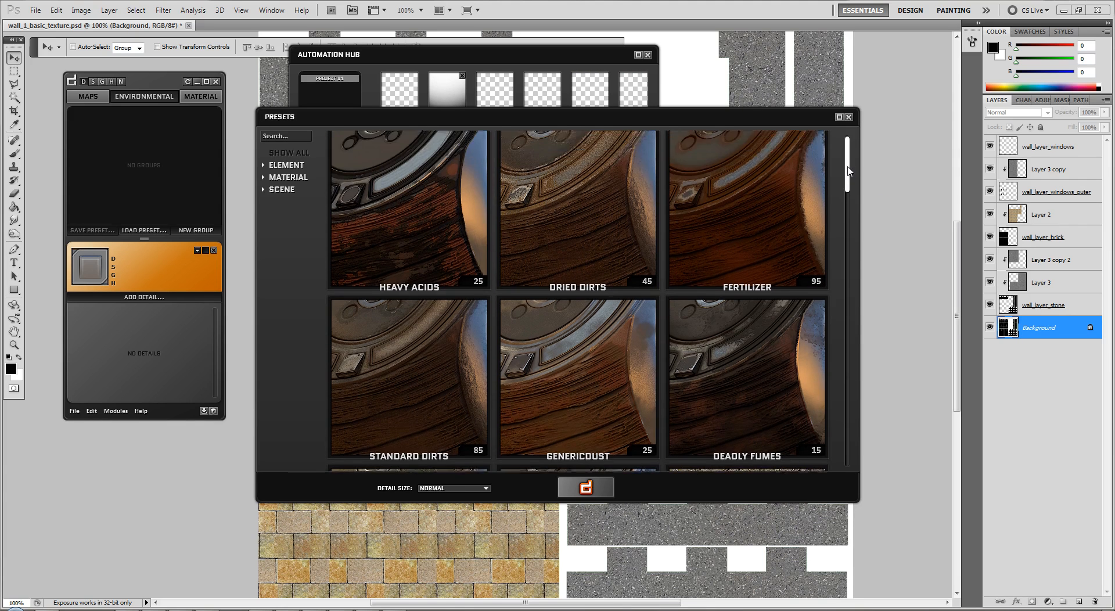
drag(849, 165, 856, 462)
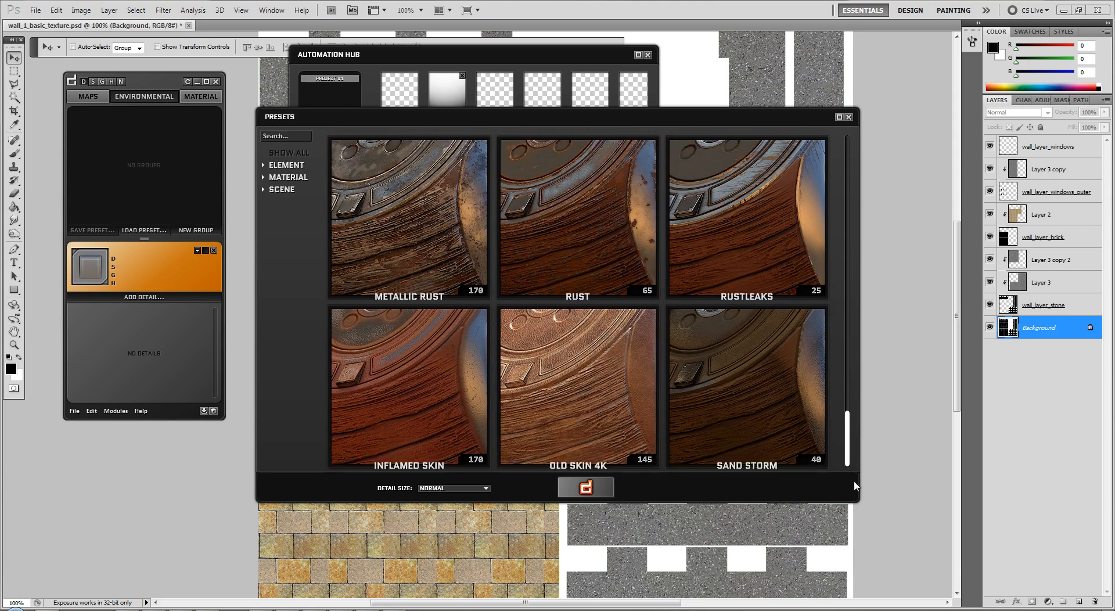
drag(865, 441, 844, 402)
mouse_move(740, 348)
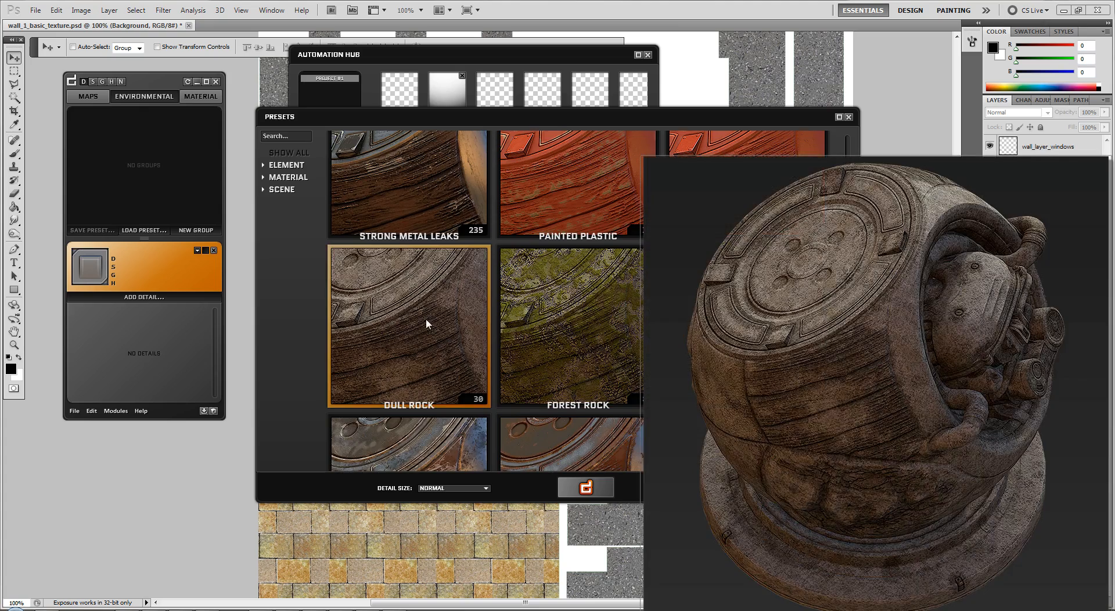
scroll(427, 322, up, 3)
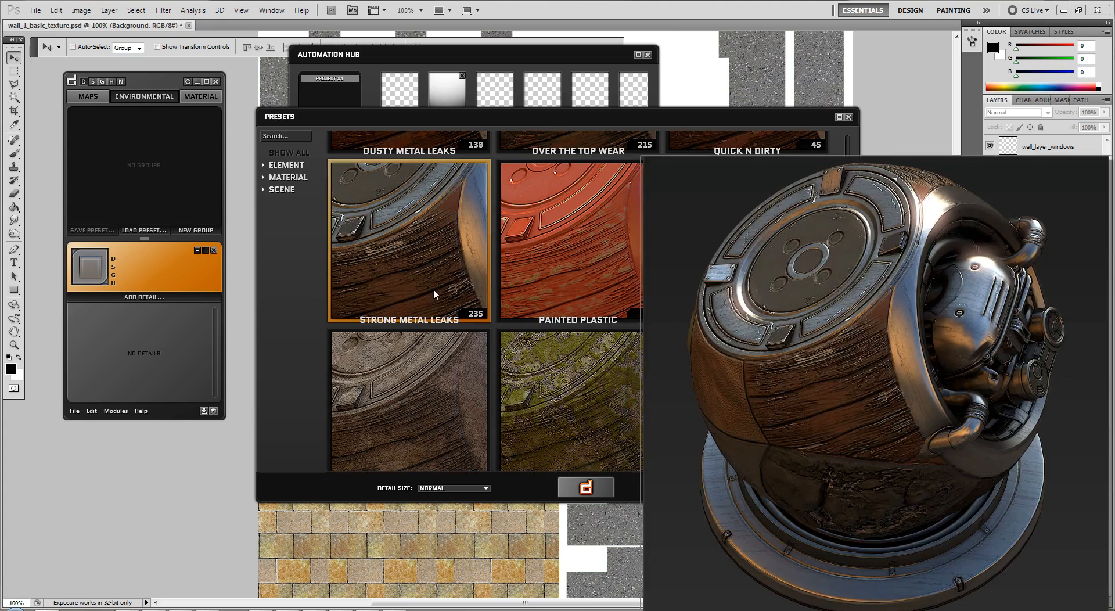
scroll(546, 273, up, 3)
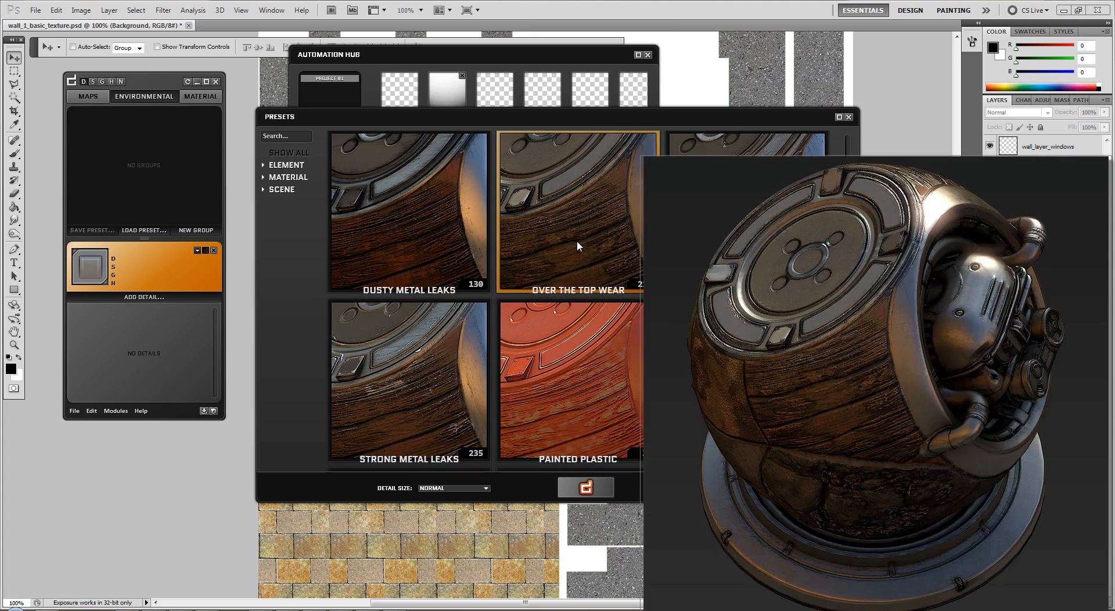
click(578, 243)
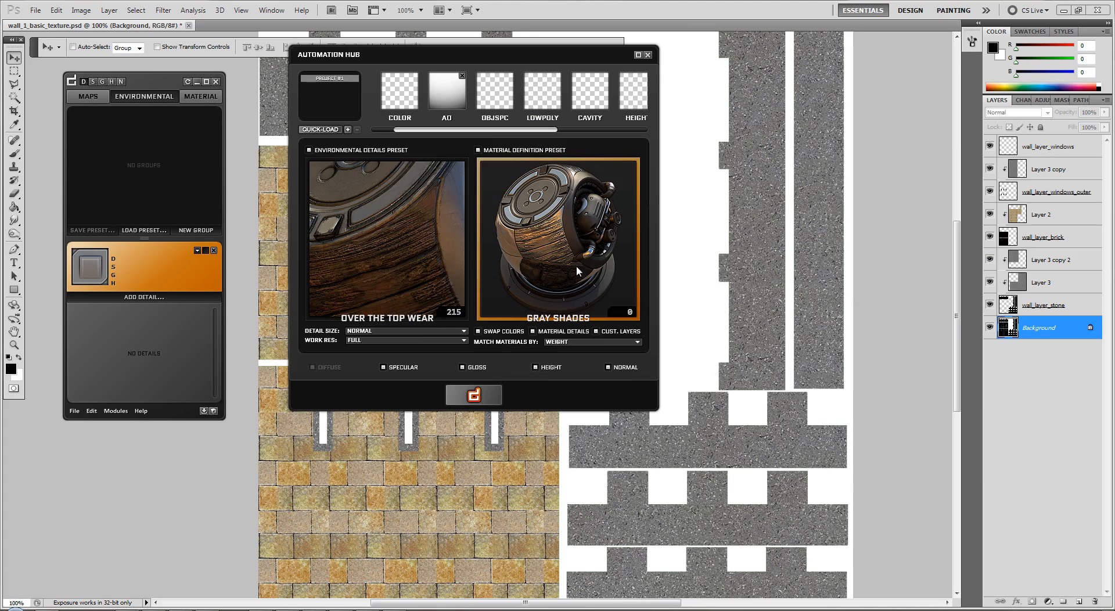
Compare the material definition presets and choose Gray Shades
click(575, 257)
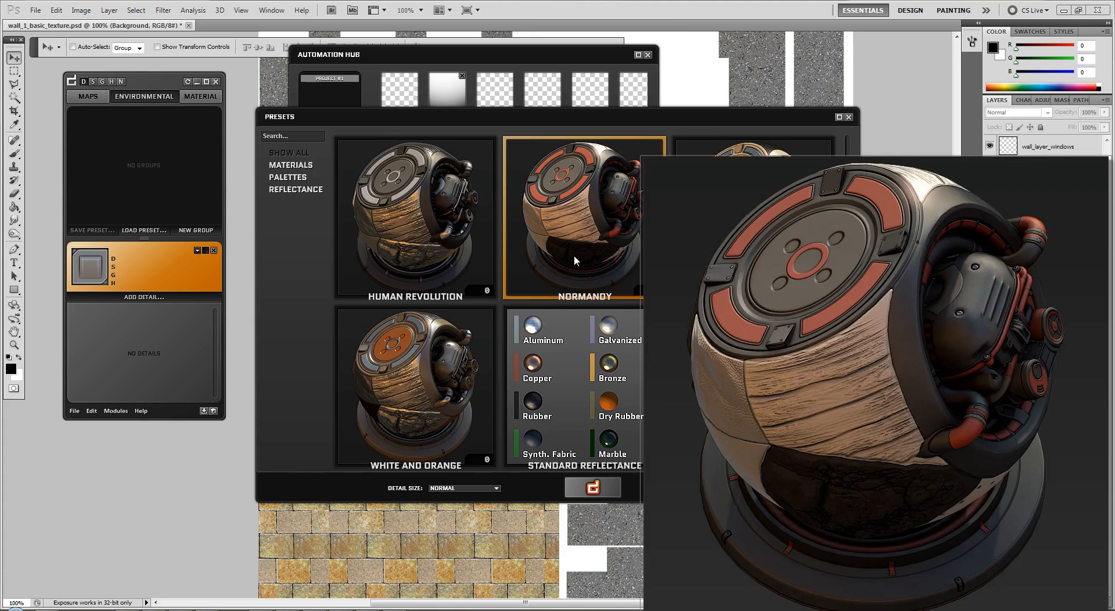
scroll(478, 386, up, 2)
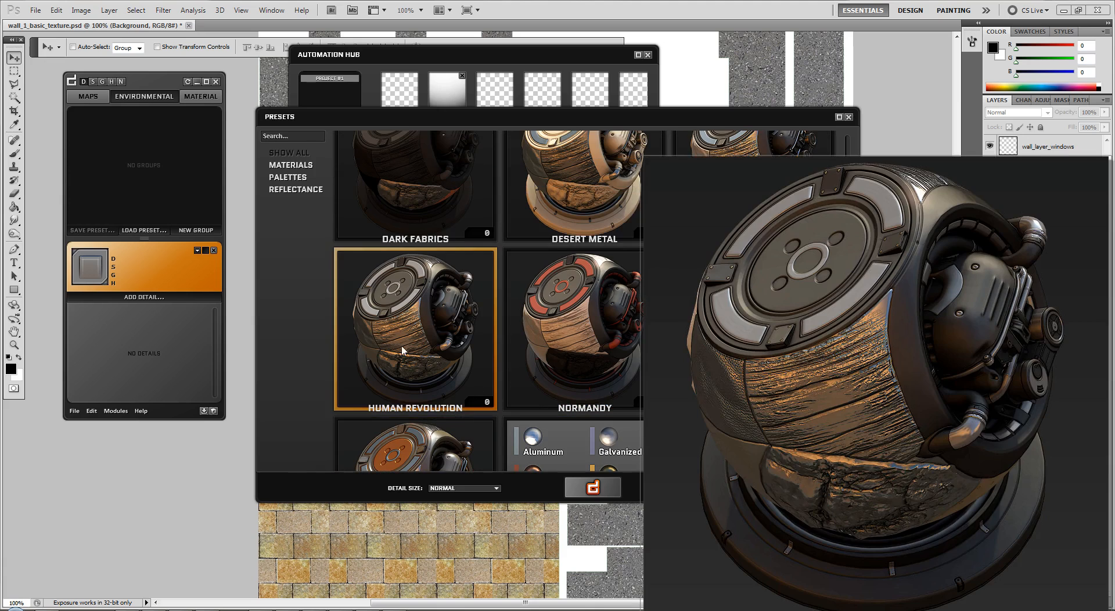
scroll(402, 334, up, 2)
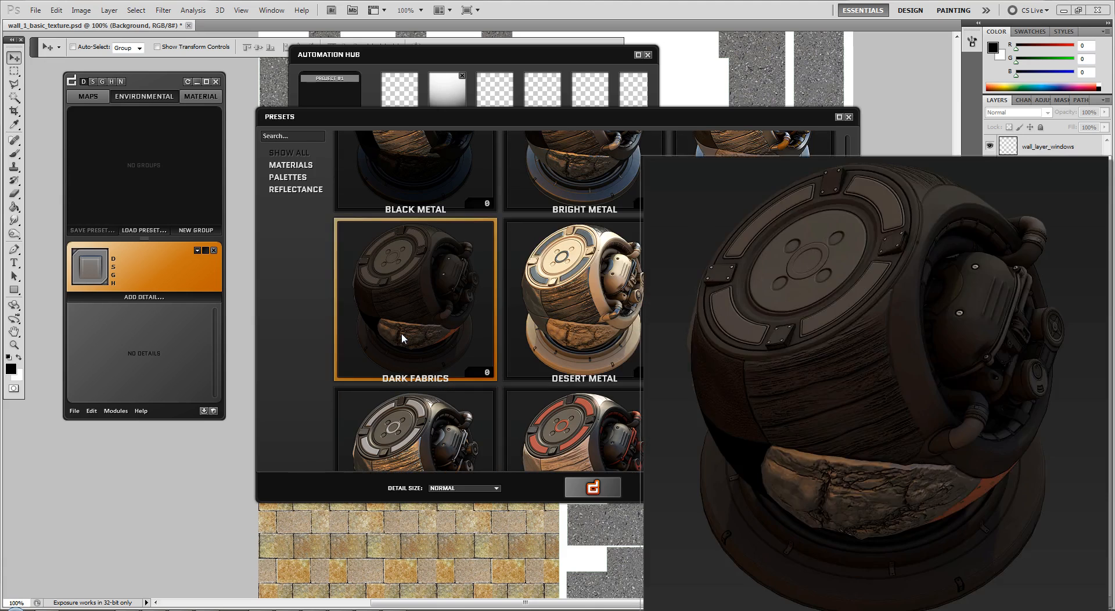
scroll(556, 319, up, 4)
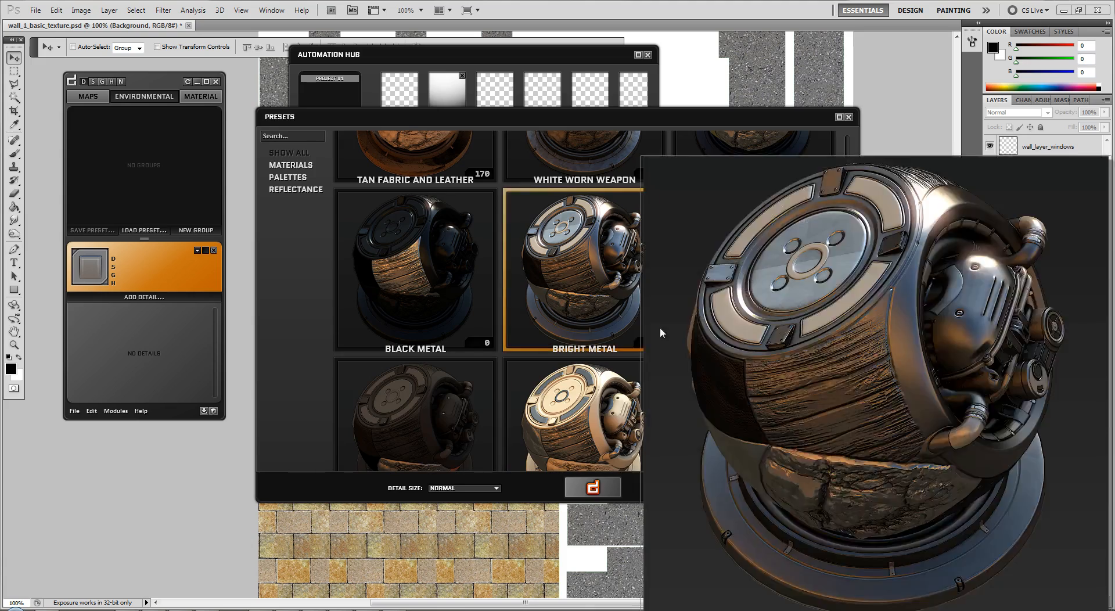
scroll(684, 298, up, 2)
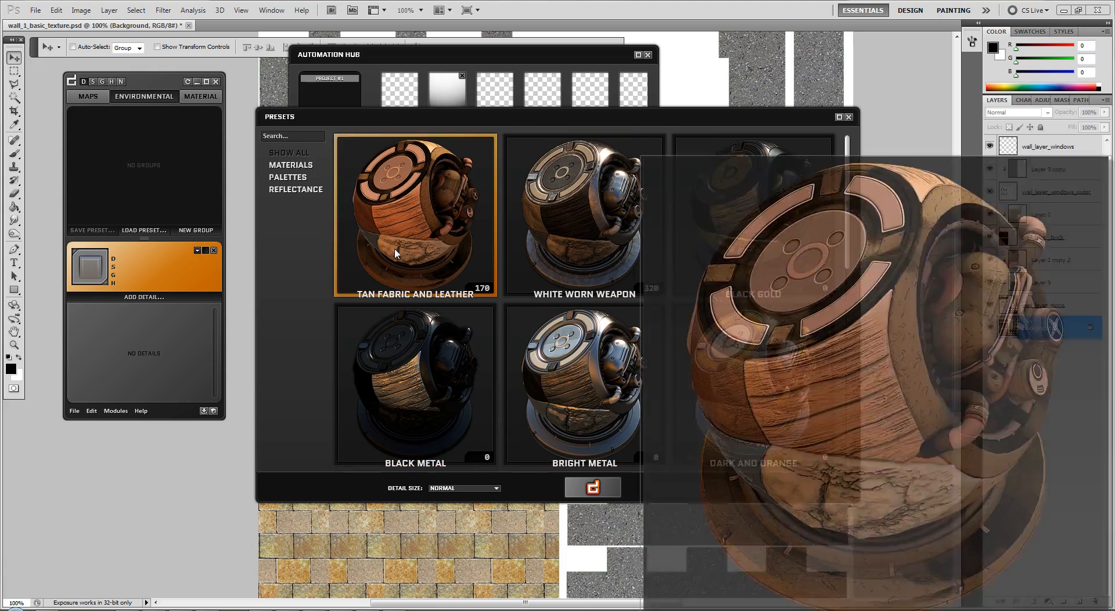
scroll(411, 335, down, 8)
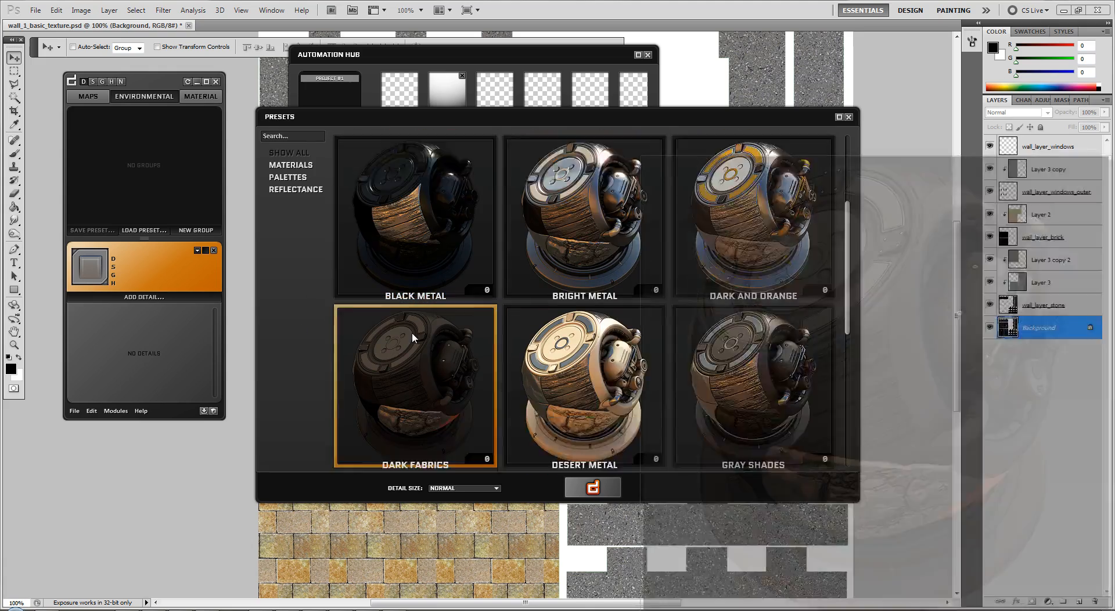
scroll(416, 339, down, 1)
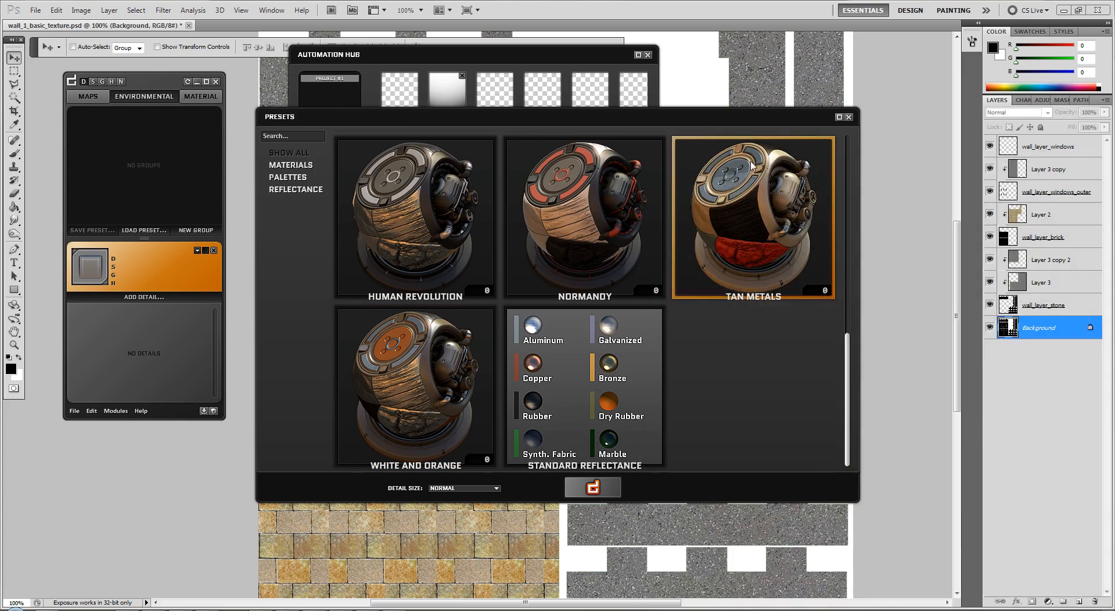
scroll(451, 240, up, 3)
scroll(464, 324, up, 2)
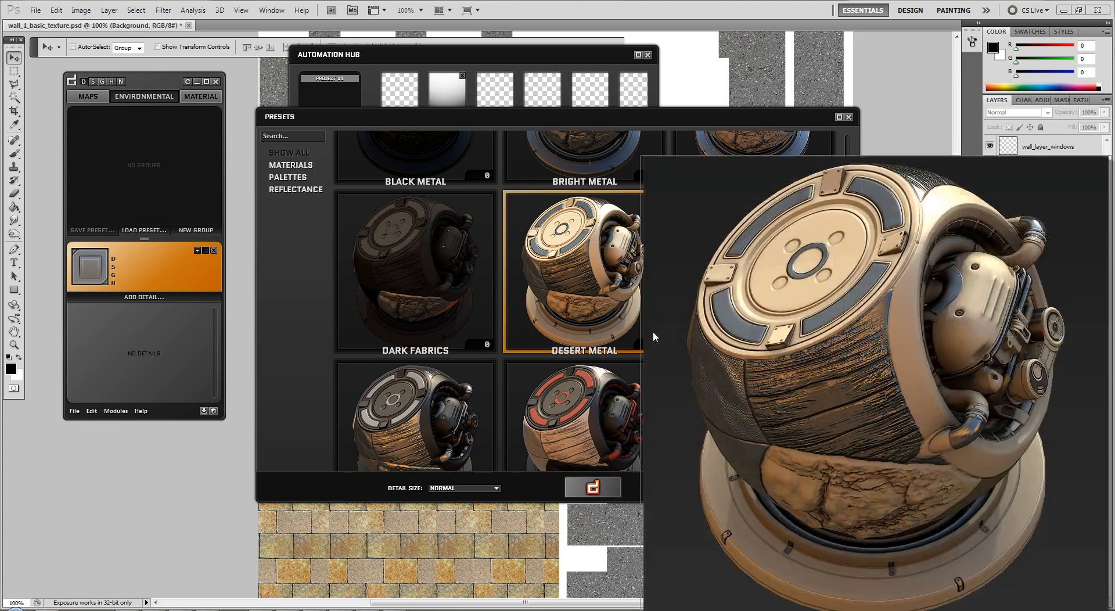
click(751, 290)
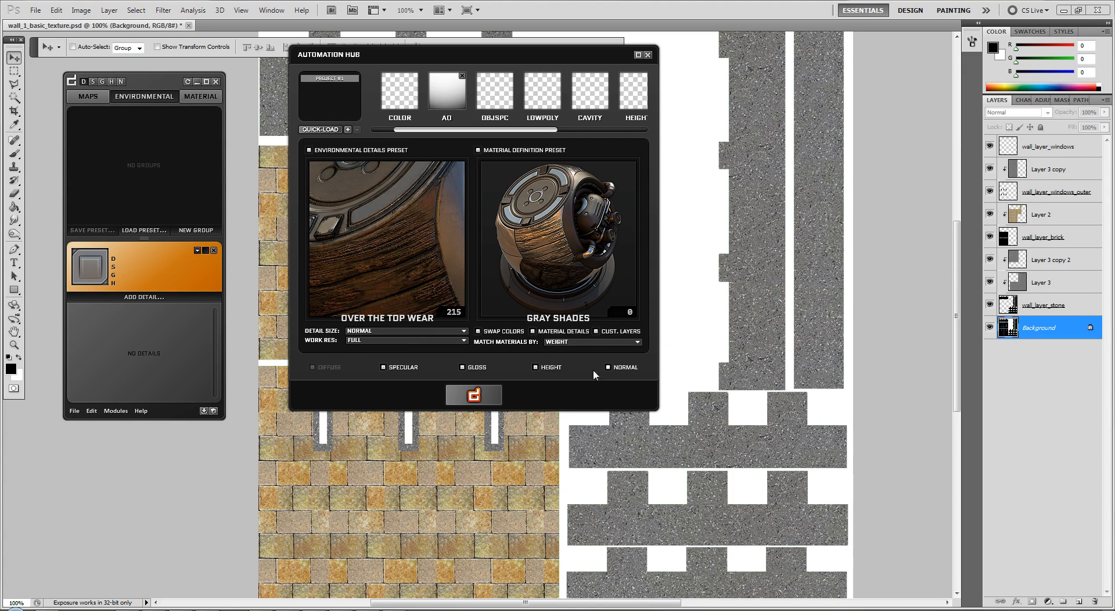
Keep the work resolution at Full, generate the dDo textures from the loaded maps and view the resulting diffuse texture
click(391, 341)
click(392, 343)
click(492, 397)
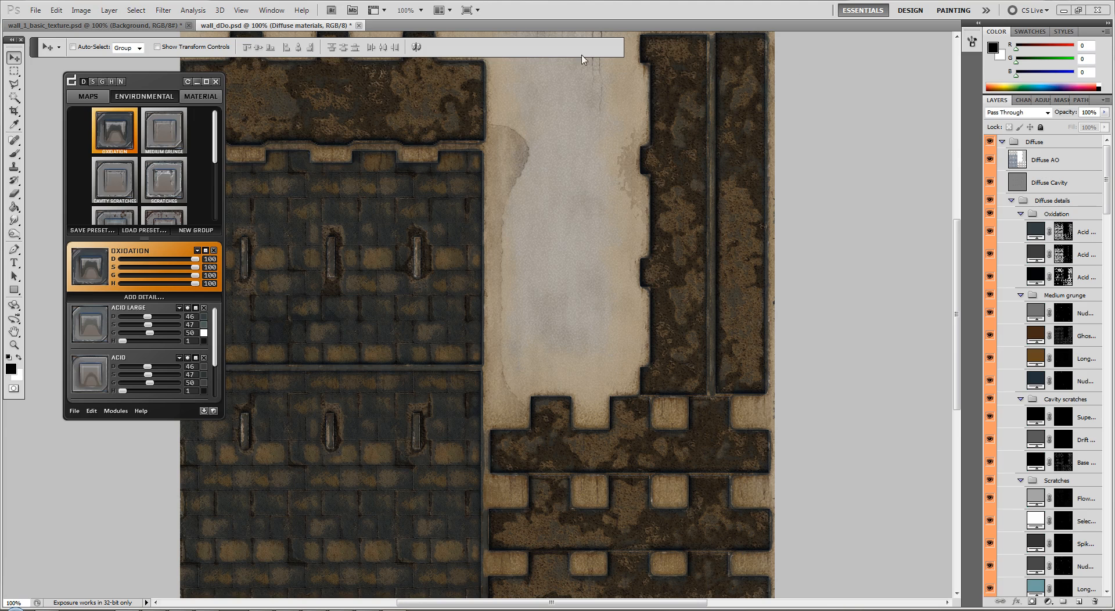
scroll(851, 206, up, 5)
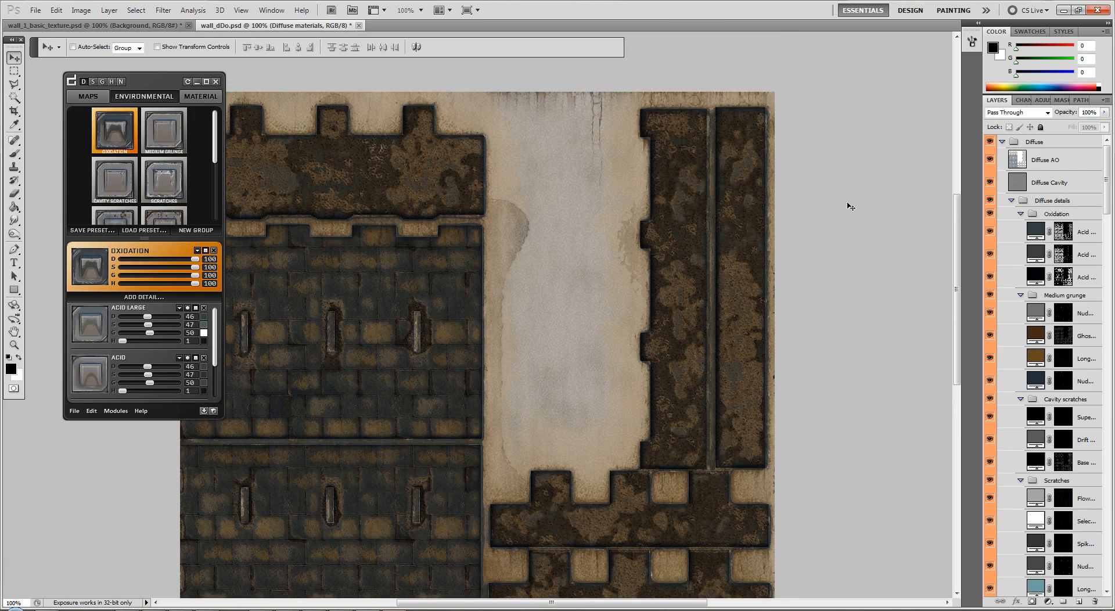
Try the Oxidation group's D amount at 49 to compare its effect on the wall, and return it to 100
scroll(851, 207, down, 3)
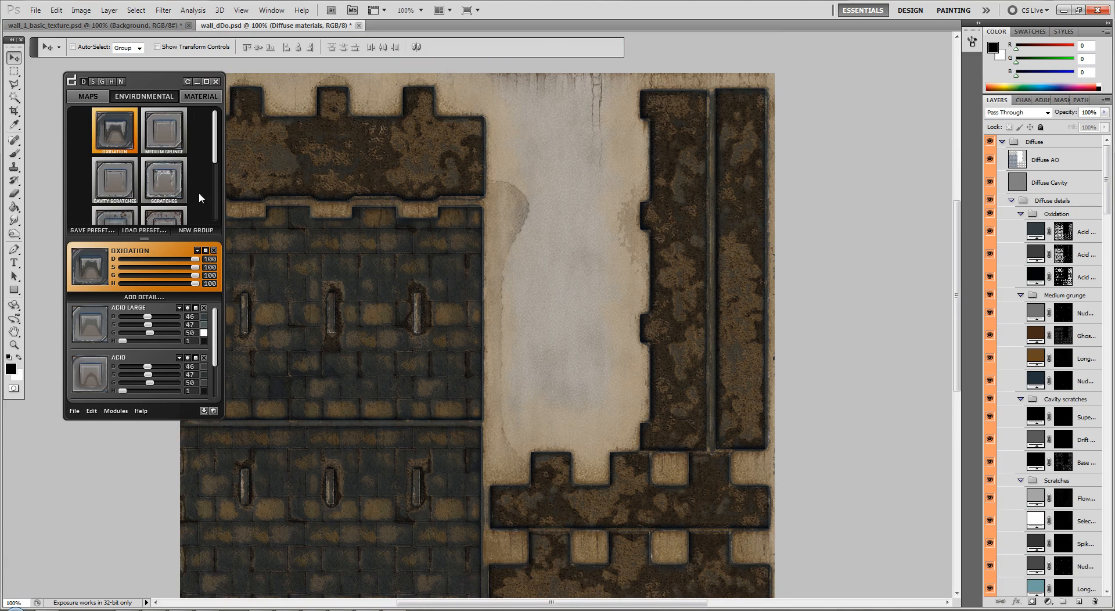
drag(144, 87, 112, 85)
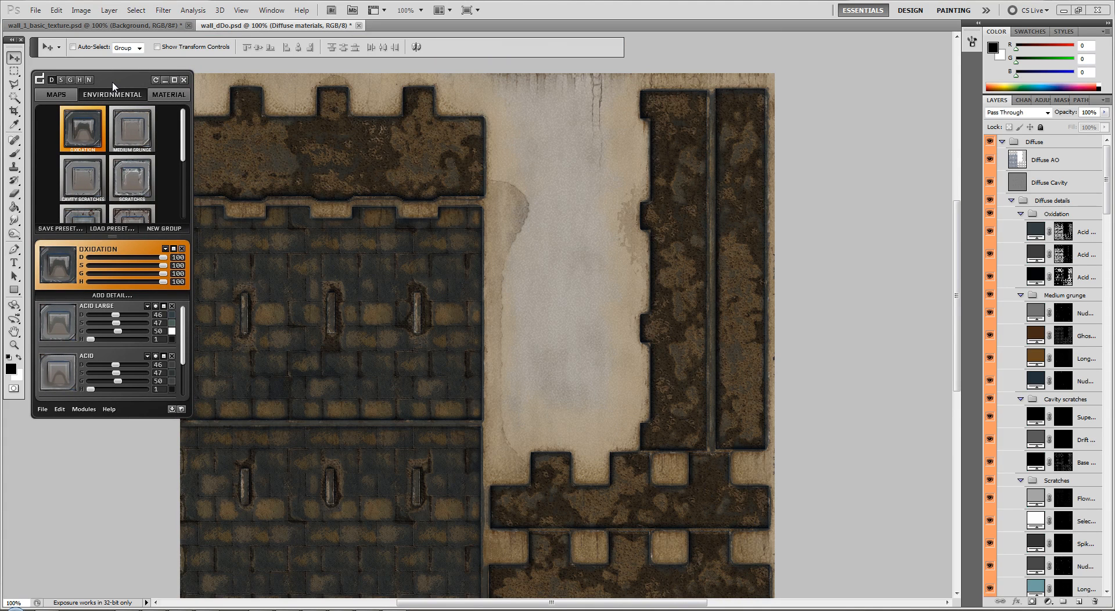
drag(163, 260, 131, 259)
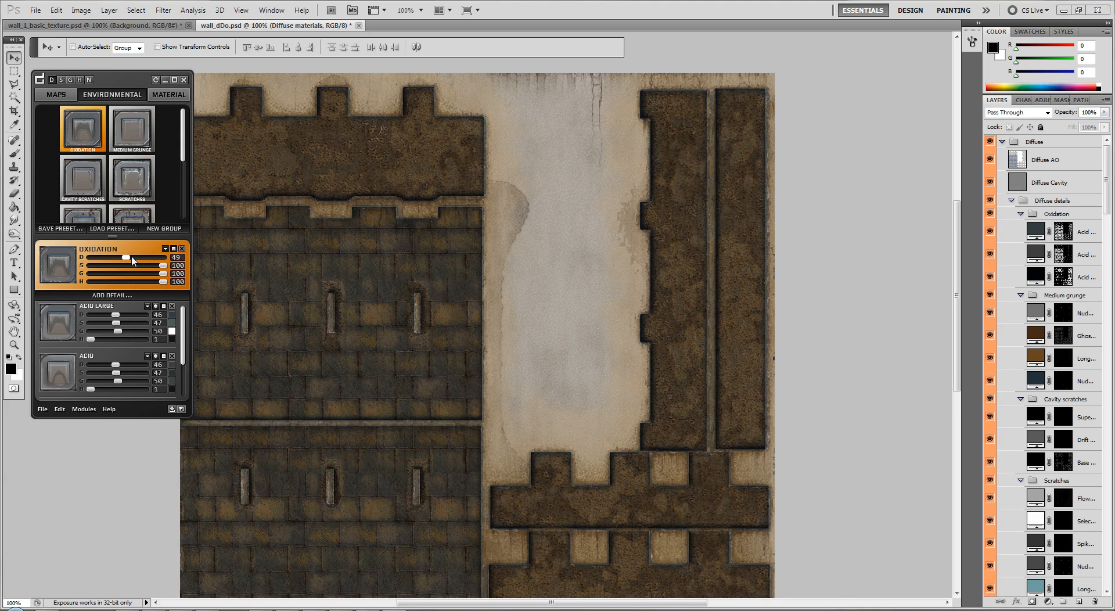
drag(125, 258, 164, 258)
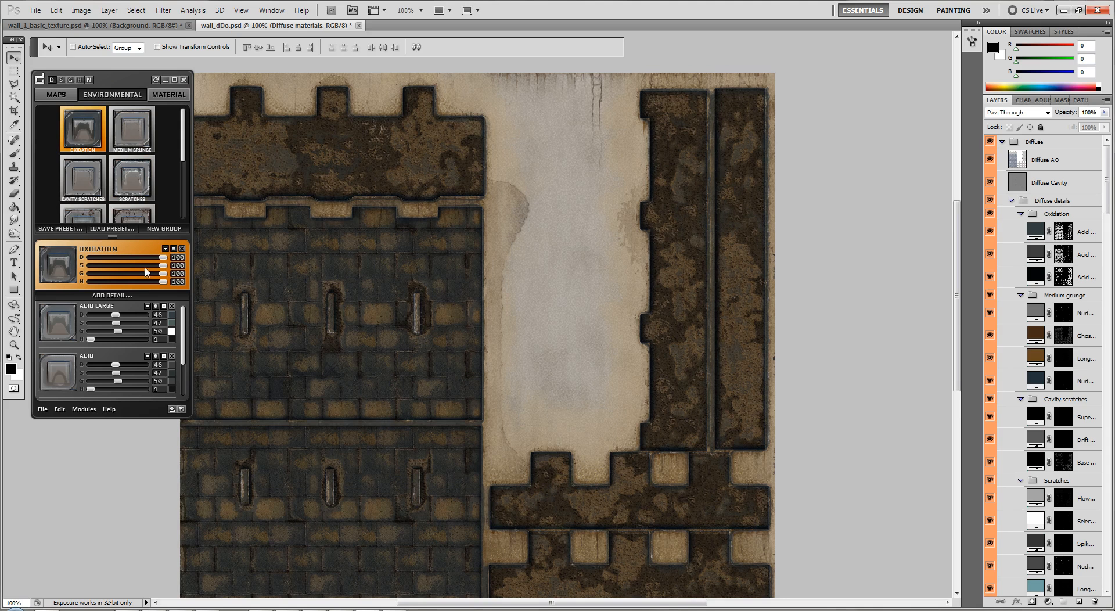
Set the D amount of the Acid Large detail in the Oxidation group to 31
mouse_move(163, 268)
mouse_down()
mouse_move(149, 269)
mouse_move(165, 266)
mouse_up()
mouse_move(115, 316)
mouse_down()
mouse_move(133, 315)
mouse_move(110, 317)
mouse_up()
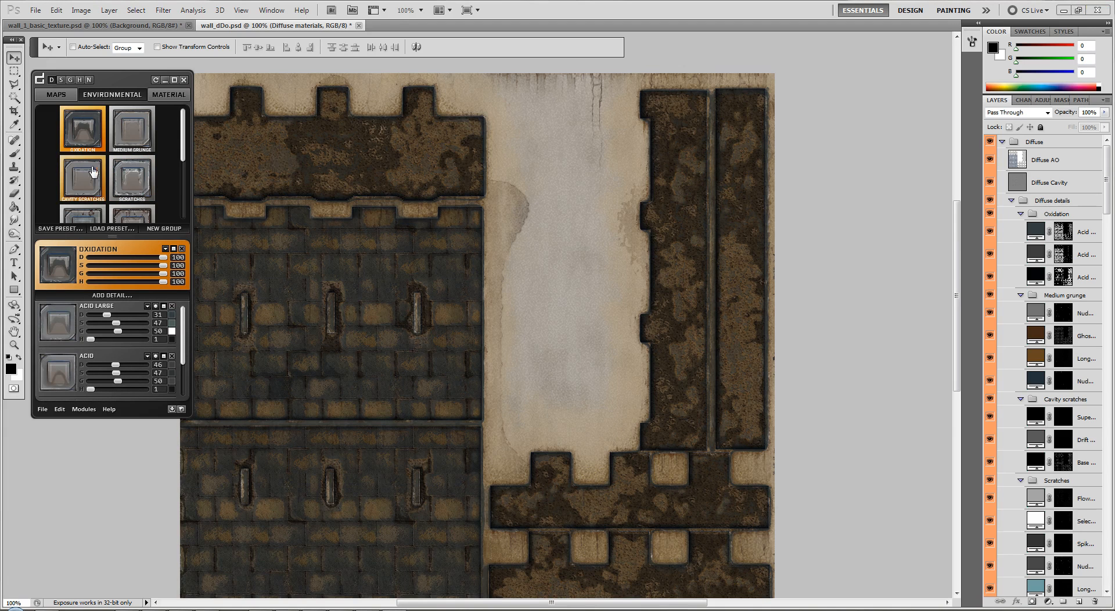
Review the Medium Grunge group's details, and set the H amount of the Dust detail in the Bottom Mud group to 0
click(123, 141)
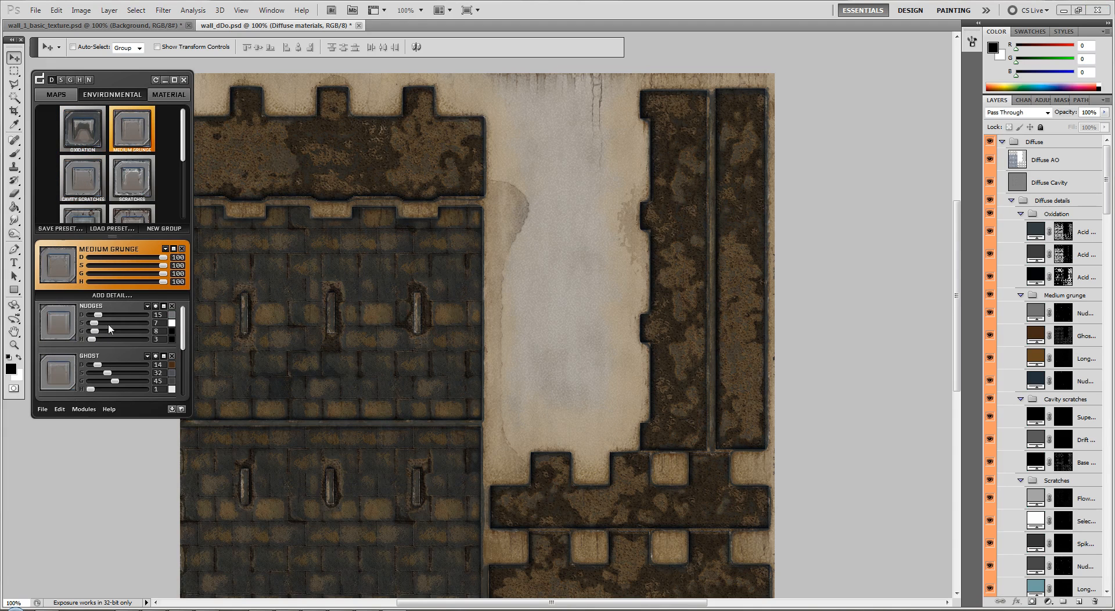
mouse_move(181, 328)
mouse_down()
mouse_move(176, 378)
mouse_move(183, 344)
mouse_up()
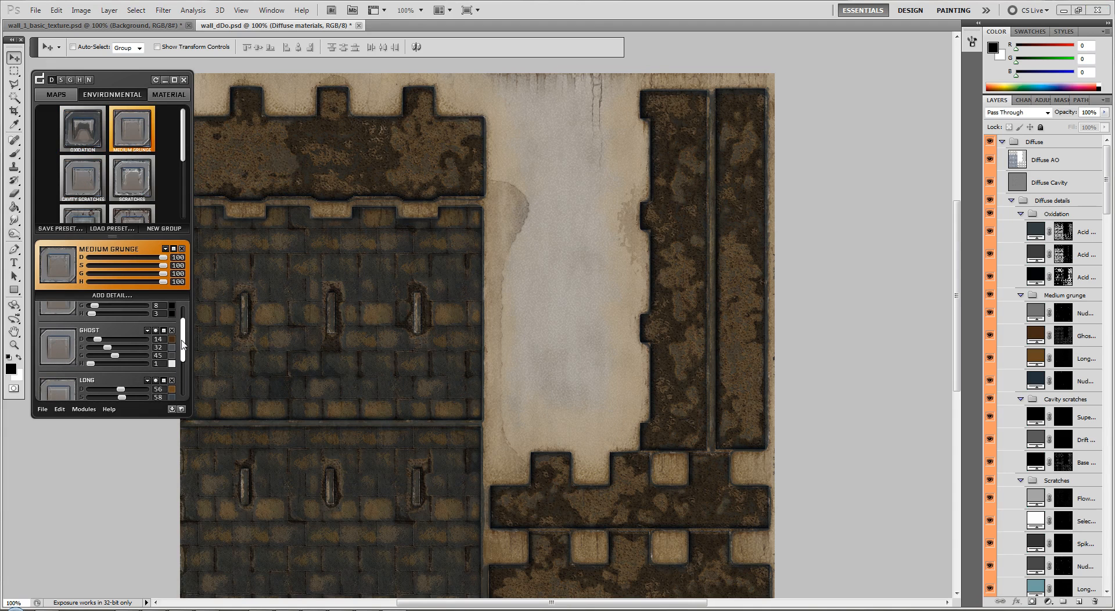
drag(182, 142, 181, 223)
click(126, 203)
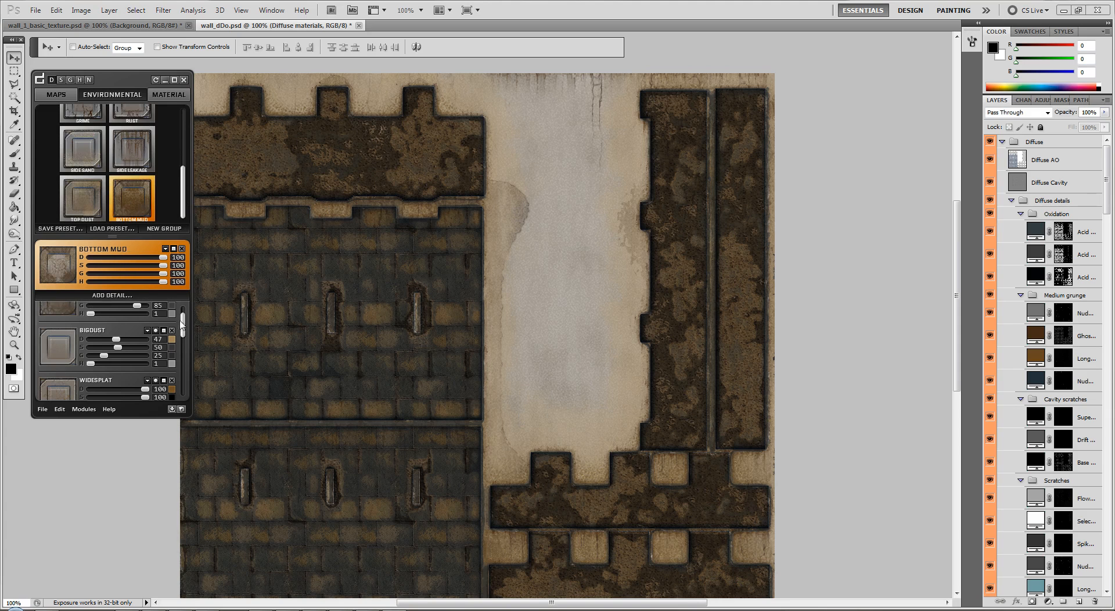
scroll(185, 315, up, 1)
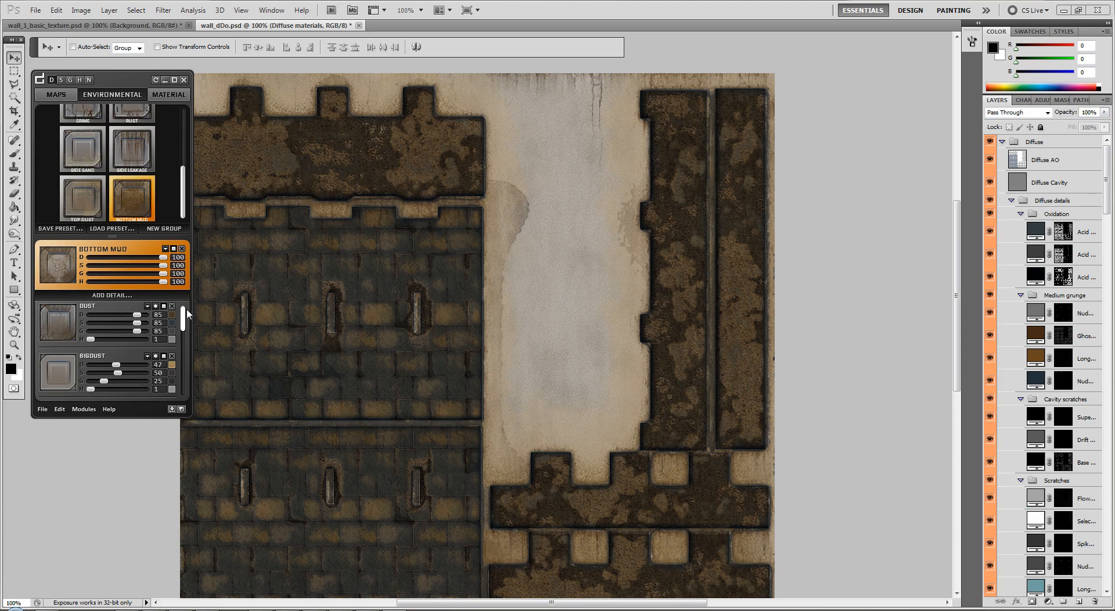
scroll(187, 315, down, 1)
mouse_move(91, 337)
mouse_down()
mouse_move(115, 340)
mouse_move(88, 339)
mouse_up()
drag(179, 325, 195, 295)
drag(182, 192, 186, 112)
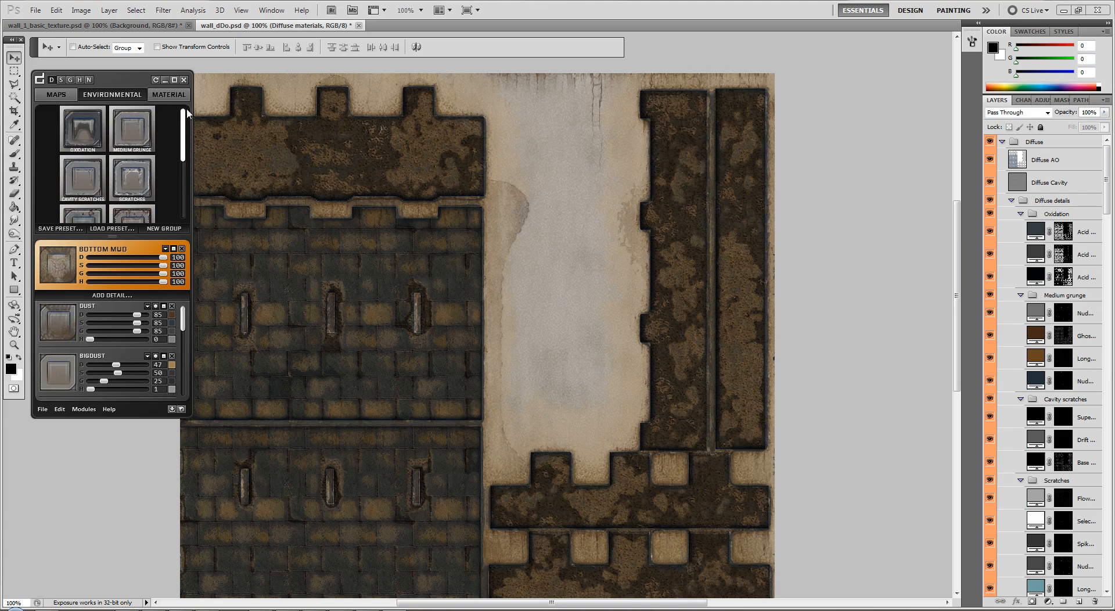
Browse the library of addable details, look at Rasps in the Mechanical category, and close the library without adding anything
click(114, 297)
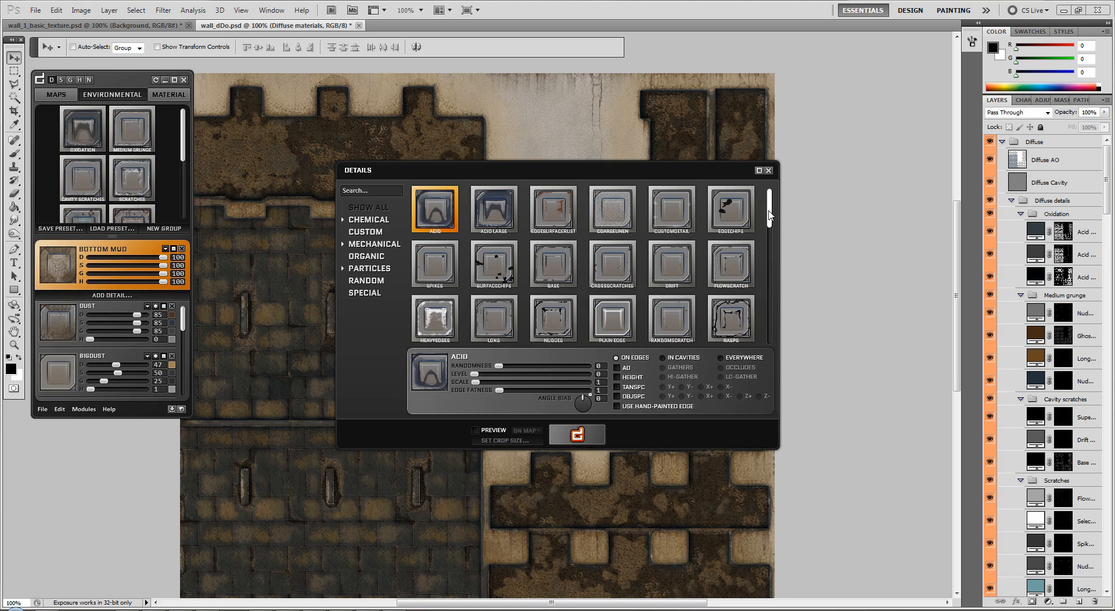
scroll(770, 216, down, 5)
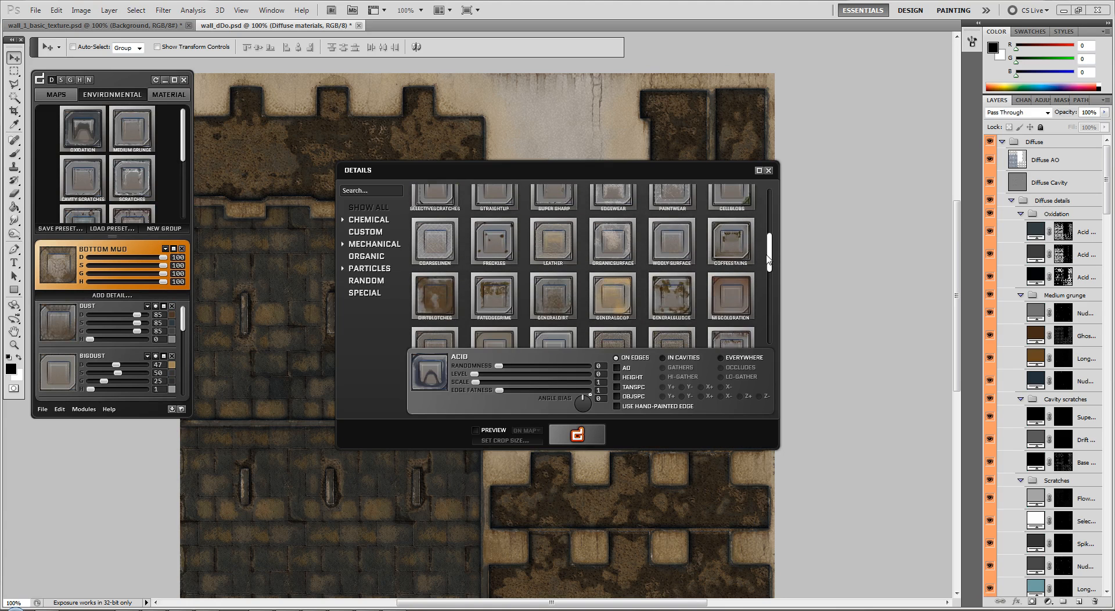
scroll(772, 234, up, 5)
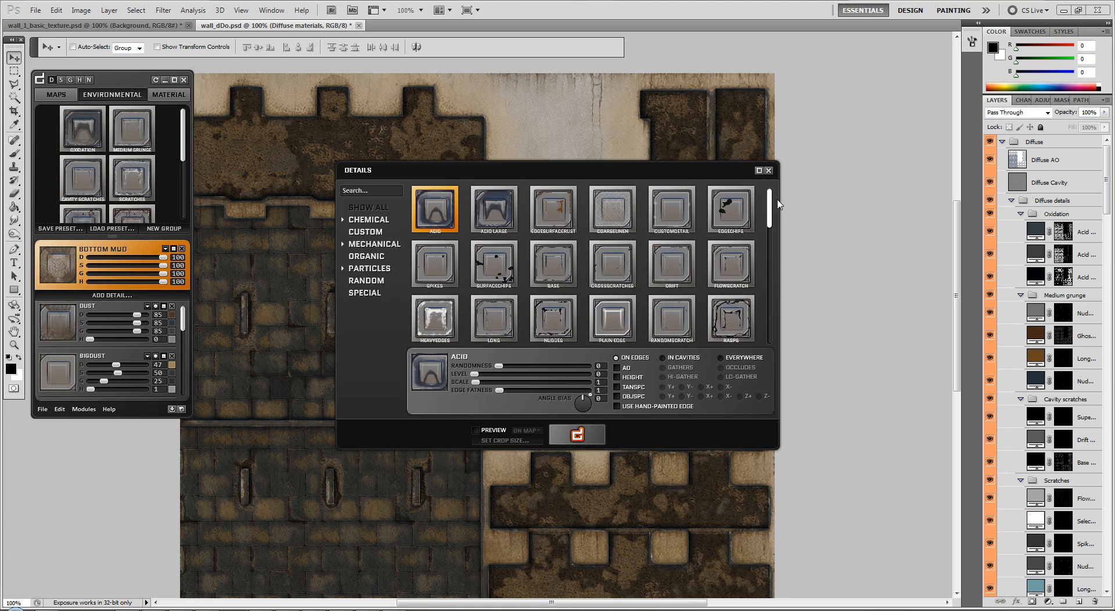
click(370, 248)
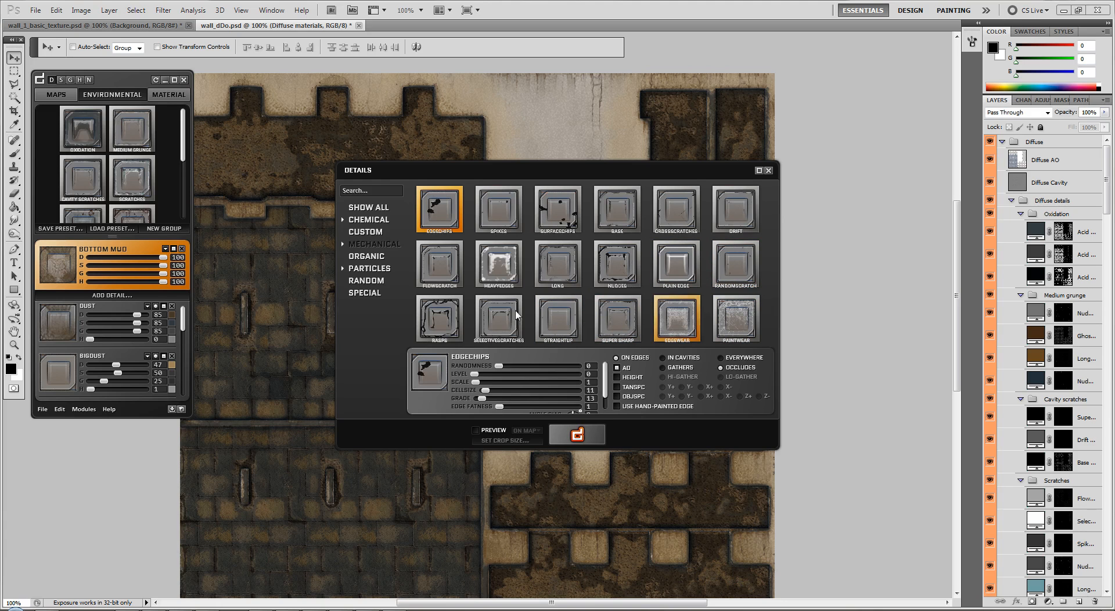
click(448, 323)
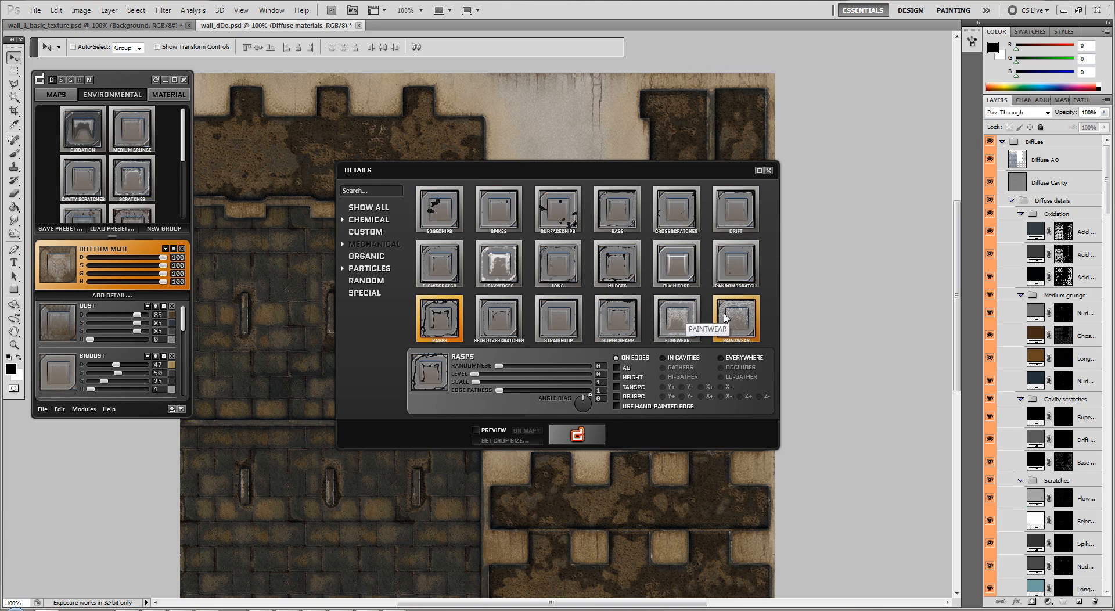
click(768, 171)
Look over the weathered diffuse texture on the canvas from its upper edge to its lower edge
scroll(695, 385, down, 10)
scroll(695, 384, up, 11)
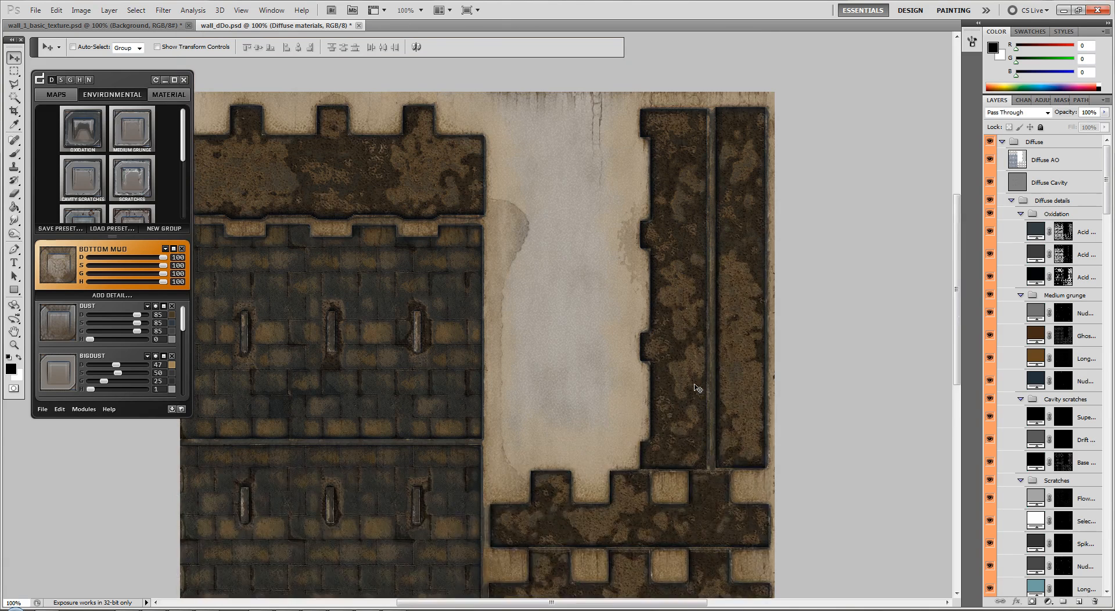
scroll(697, 387, up, 7)
scroll(697, 387, down, 7)
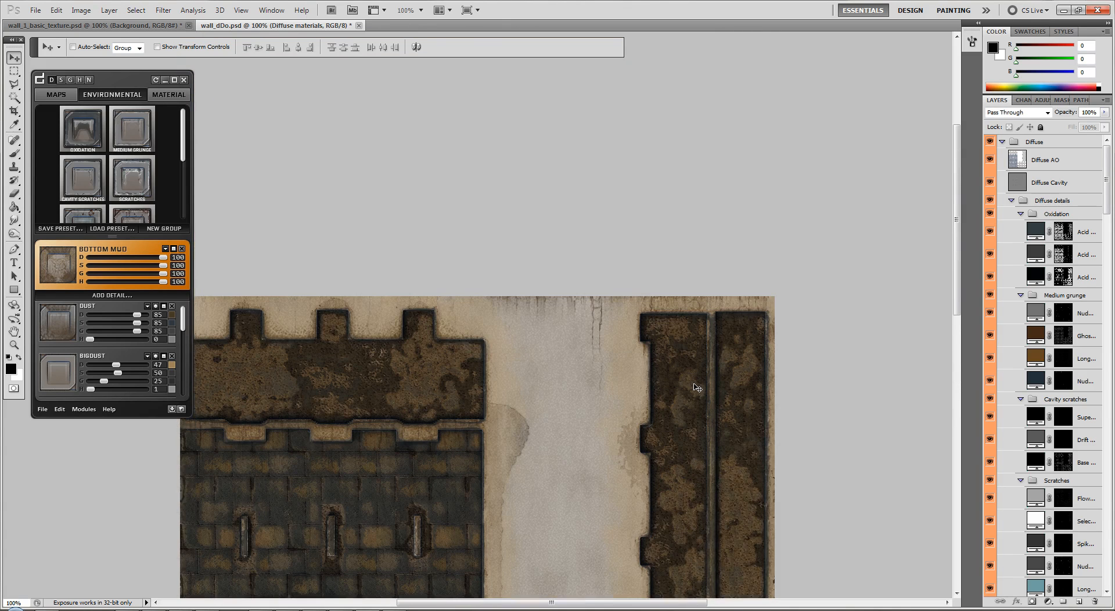
scroll(700, 386, down, 5)
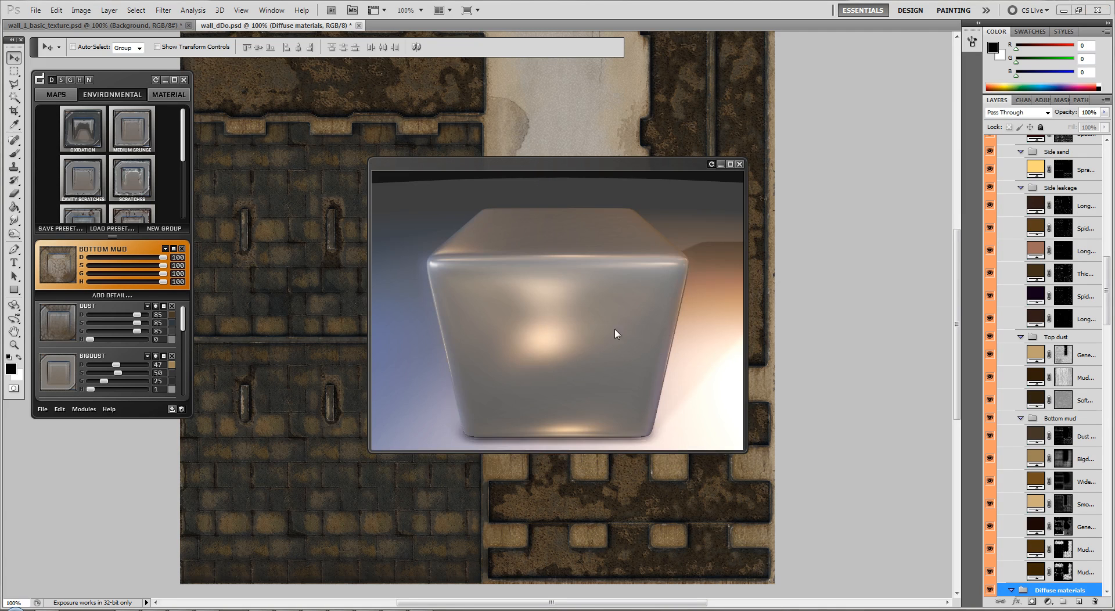
Inspect the wall texture on the 3D preview cube from several angles and up close, and close the preview
drag(598, 323, 566, 277)
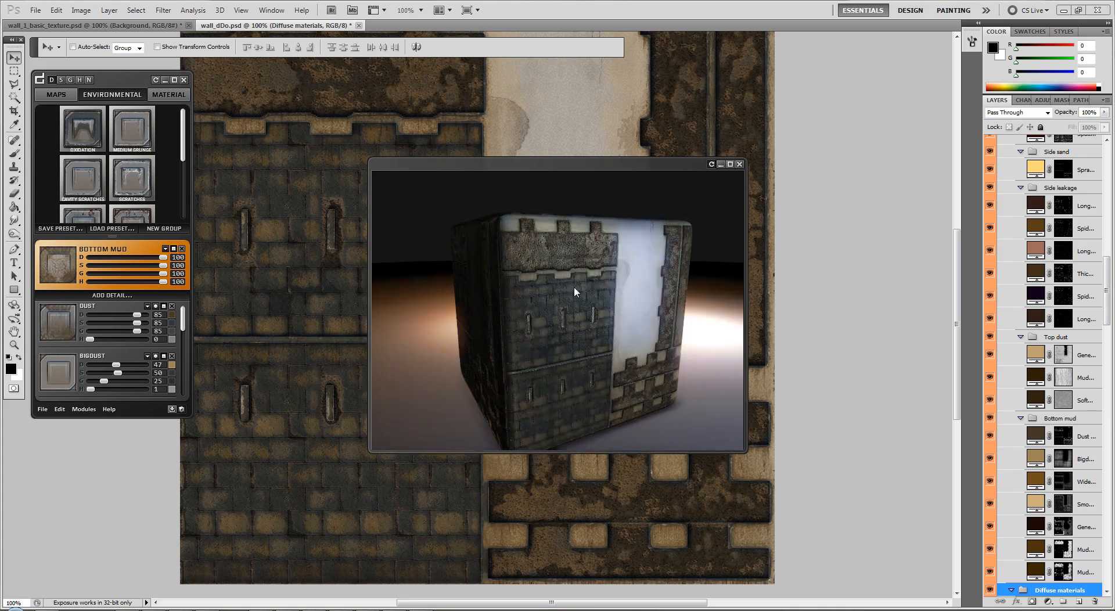
drag(587, 374, 557, 349)
scroll(559, 350, up, 10)
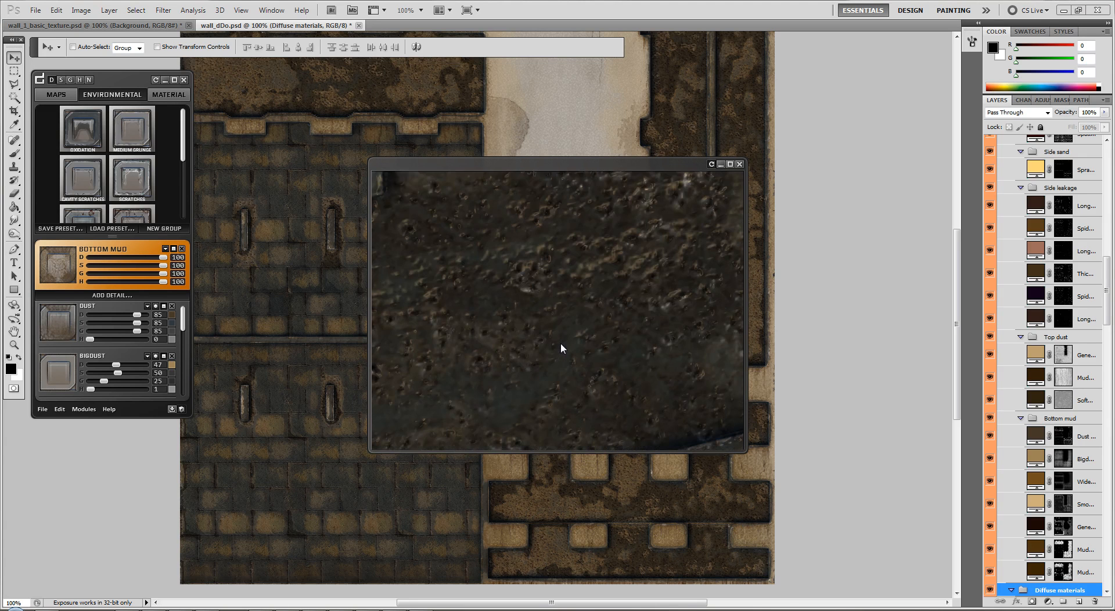
scroll(560, 342, down, 8)
drag(562, 340, 519, 331)
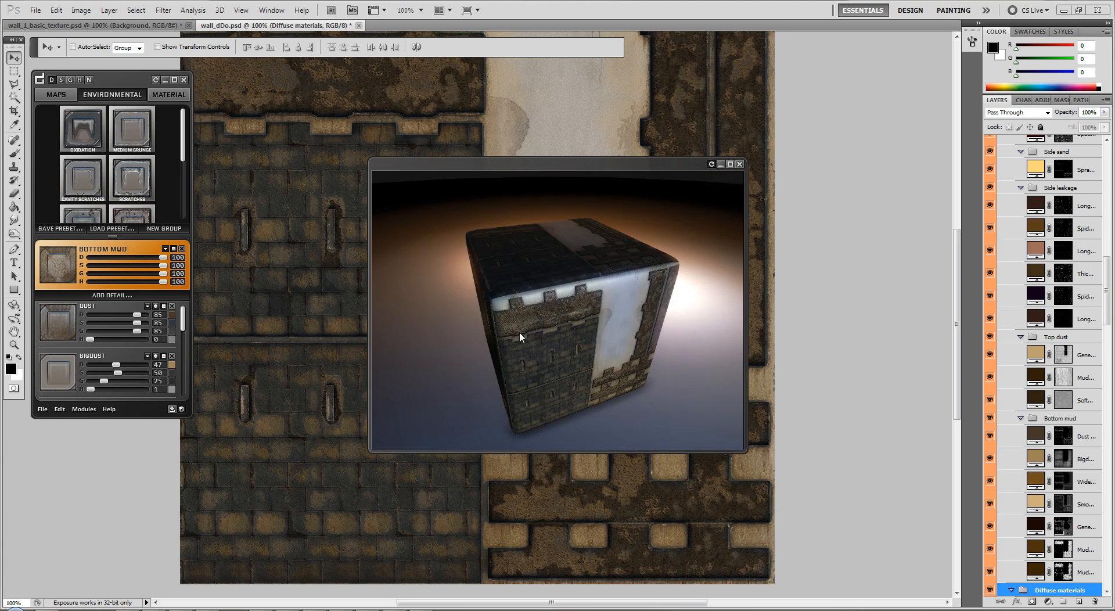
click(739, 163)
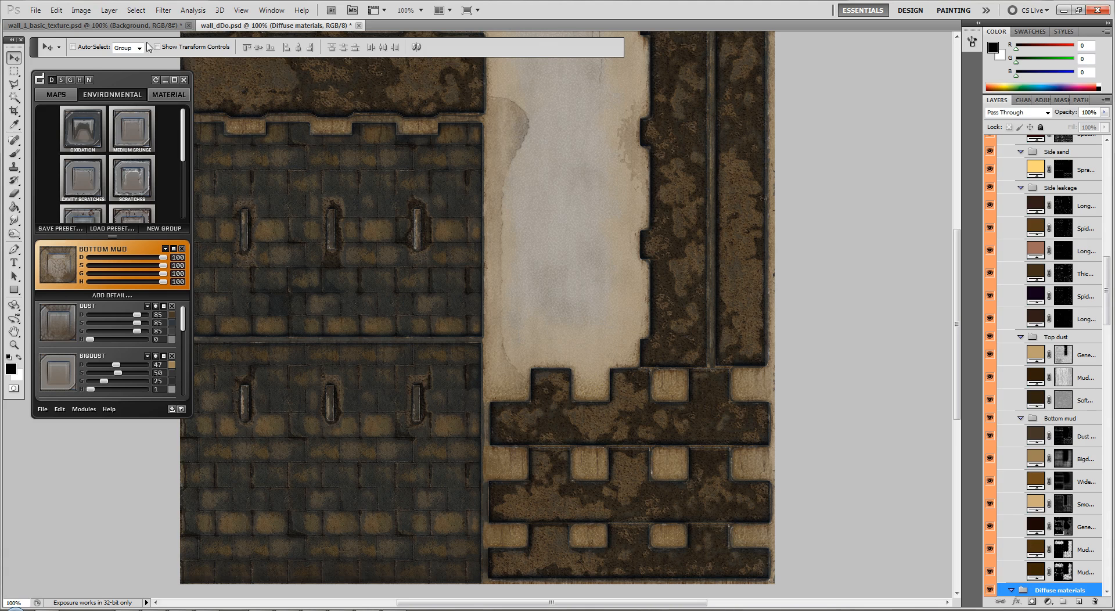
Set up saving a copy of the wall_dDo document in Targa format, with the udk4 Wall 1 folder as the destination
click(35, 10)
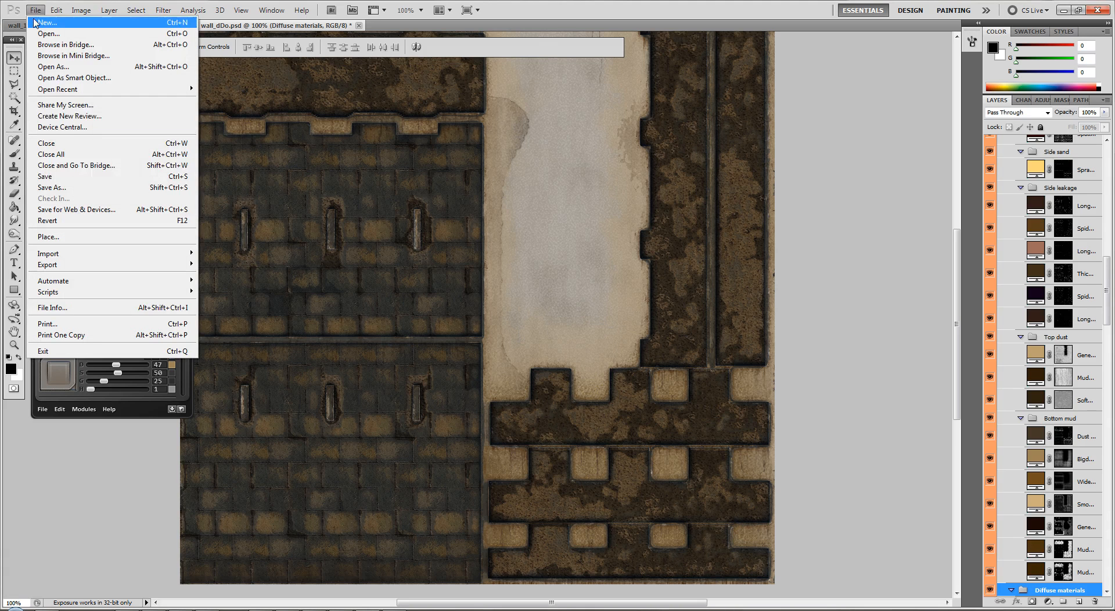
click(61, 187)
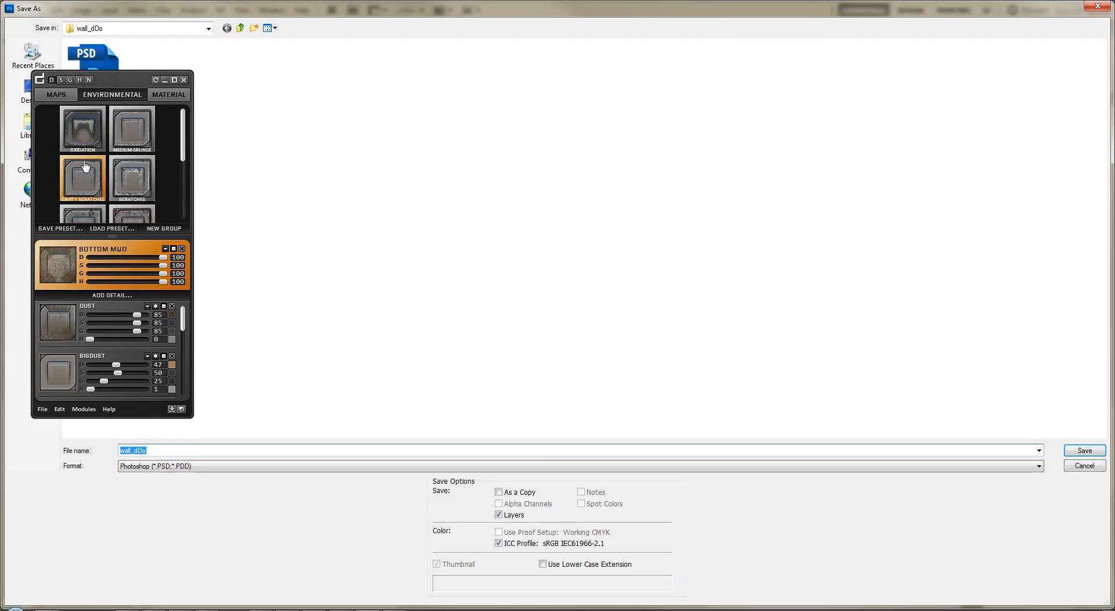
click(193, 467)
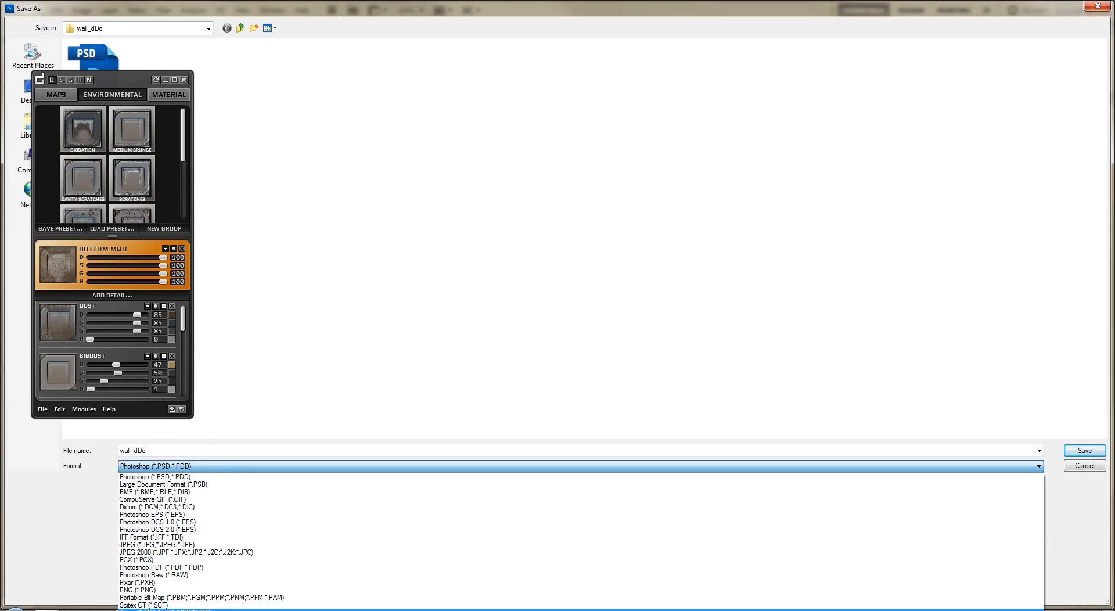
click(146, 608)
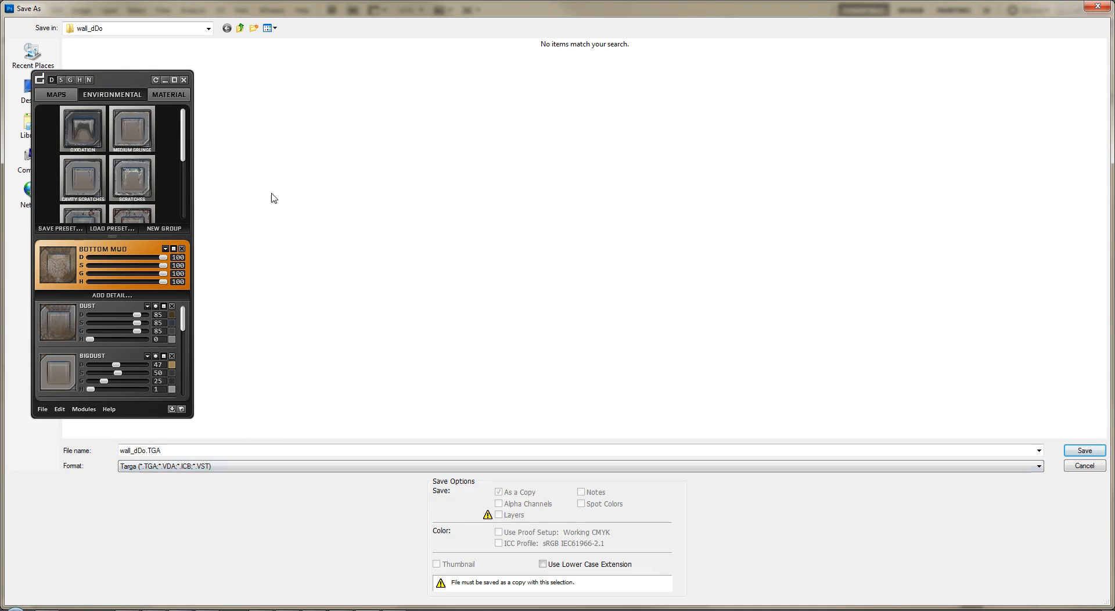
click(241, 28)
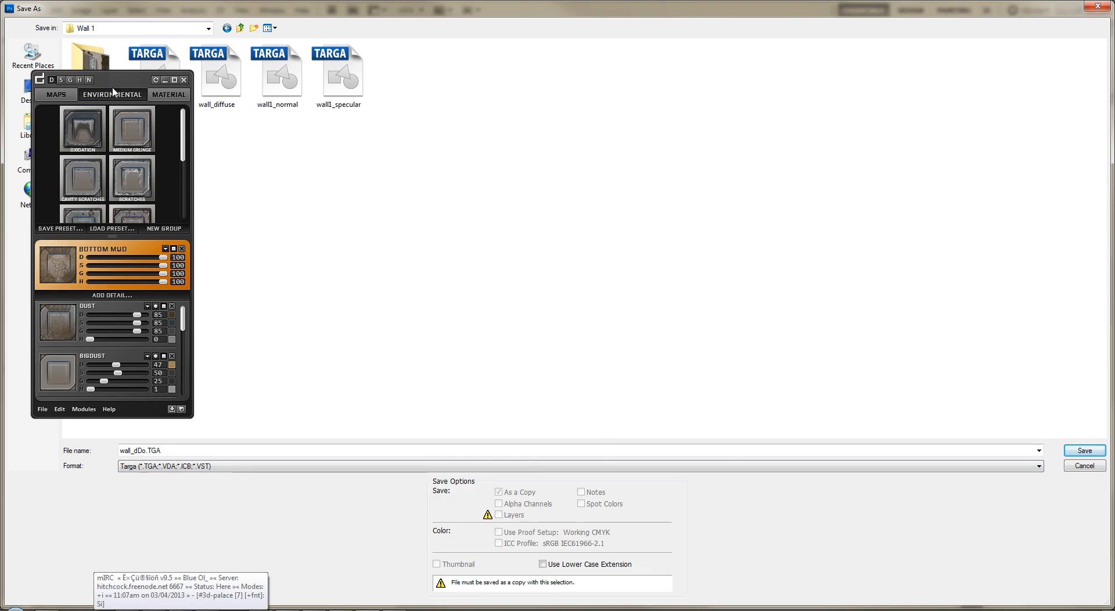
drag(109, 83, 954, 135)
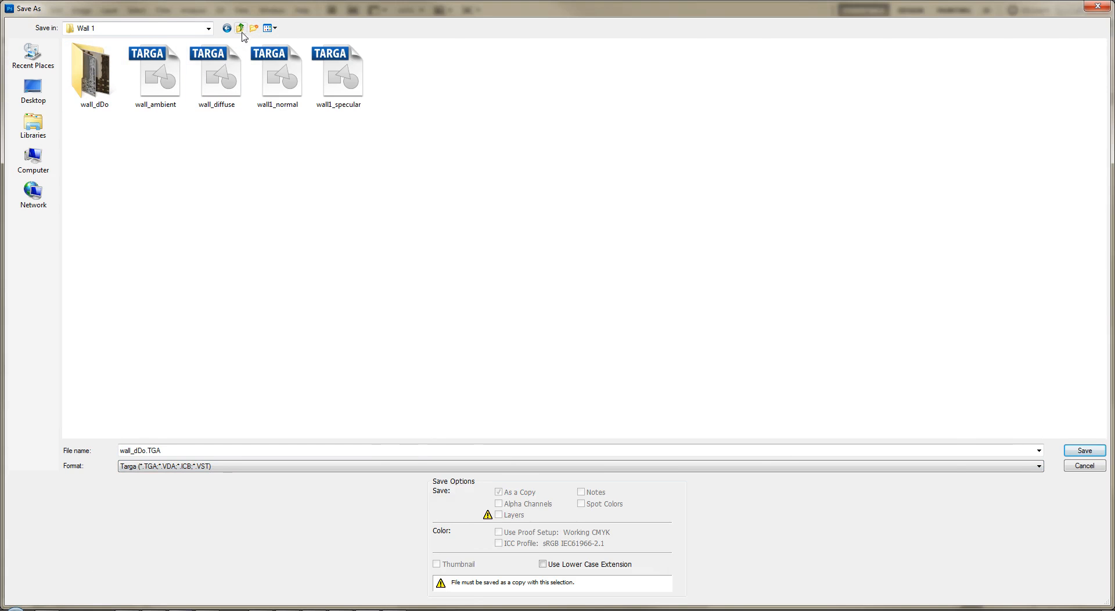
click(240, 28)
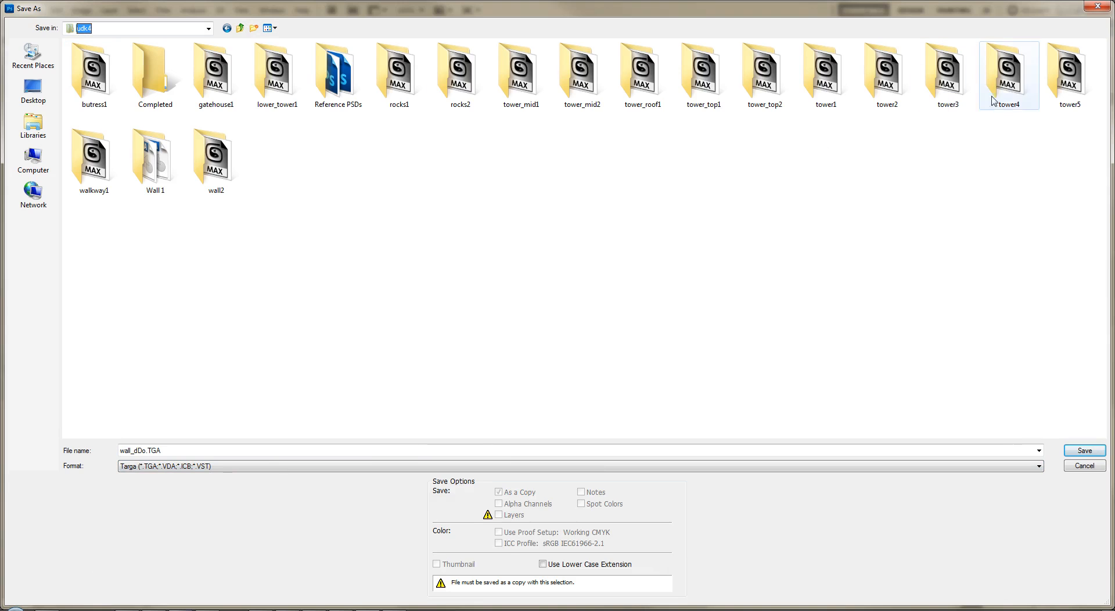
double_click(170, 174)
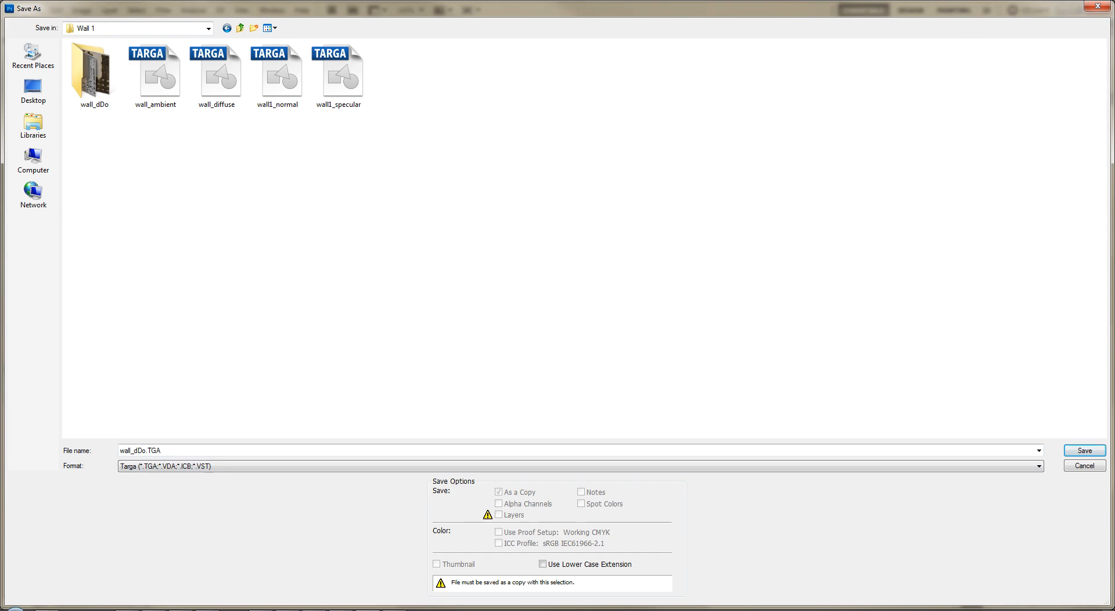
Switch to Windows Explorer and open the wall_dDo folder inside the Wall 1 folder
click(48, 608)
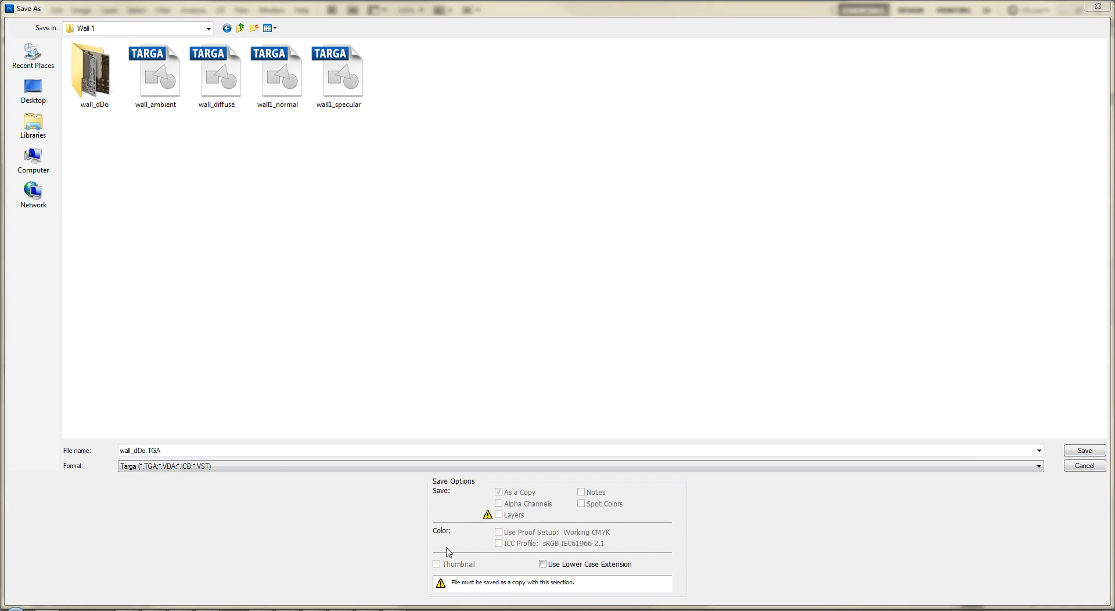
drag(1114, 57, 598, 60)
double_click(868, 211)
double_click(346, 152)
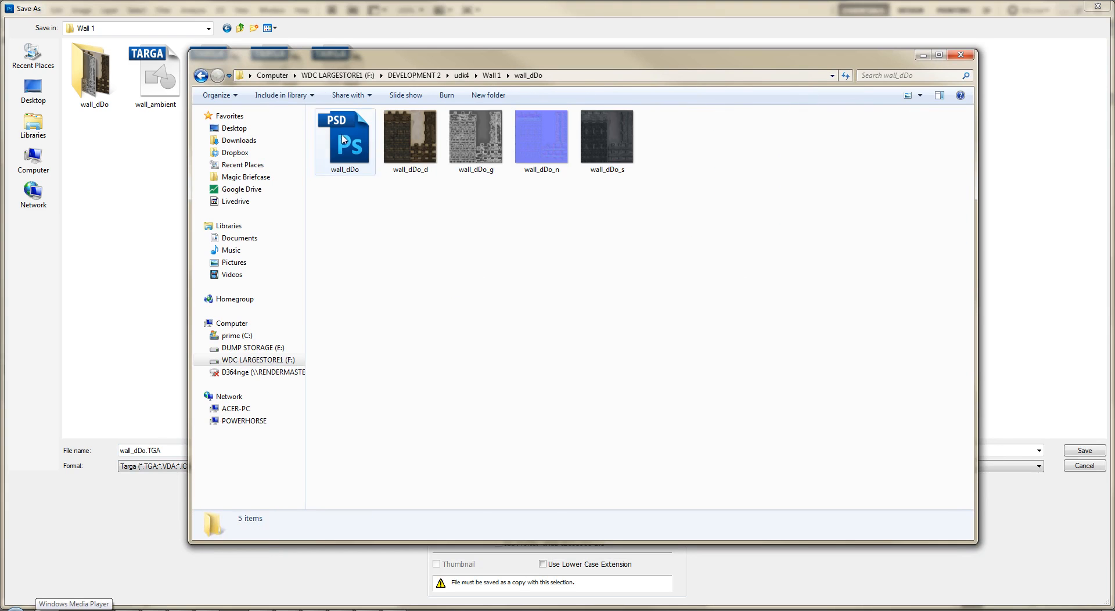
Check the generated wall_dDo_d, wall_dDo_g, wall_dDo_n and wall_dDo_s map images and the wall_dDo PSD file
click(410, 140)
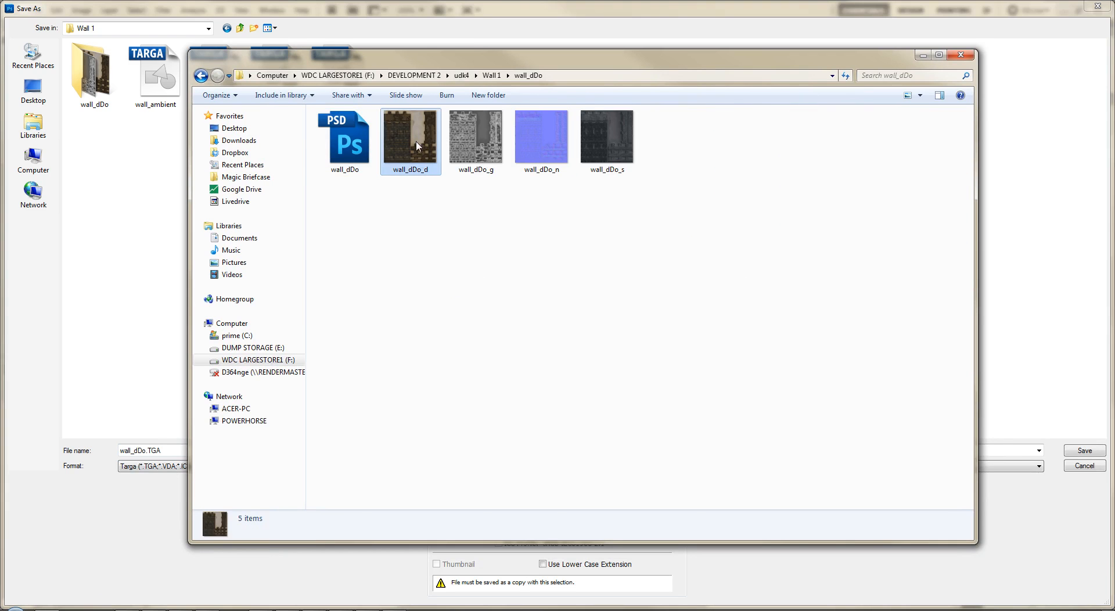
click(480, 142)
click(540, 139)
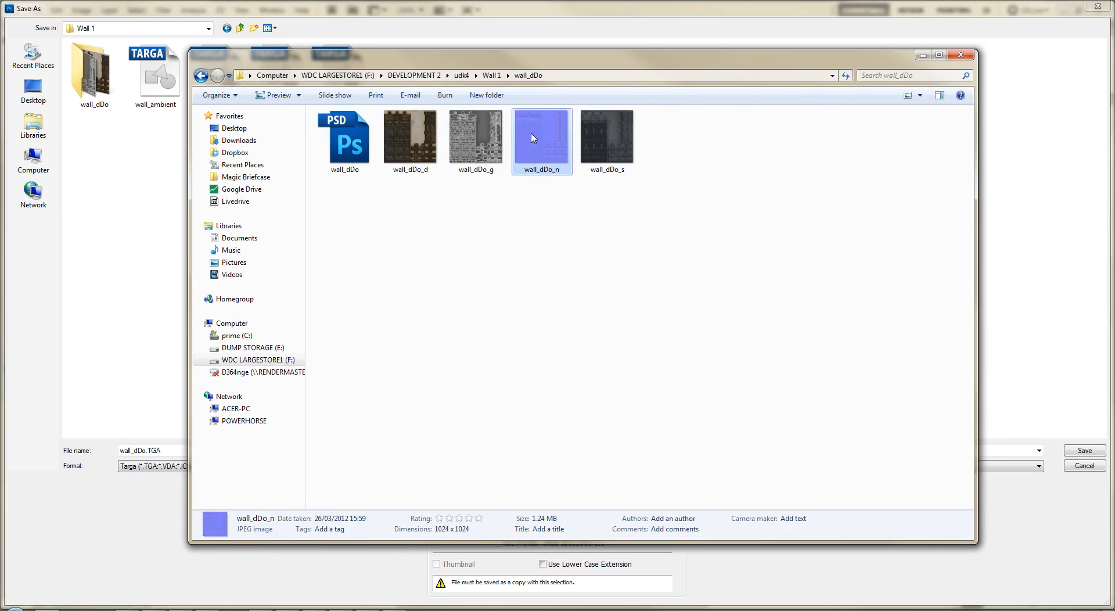
click(609, 175)
click(363, 154)
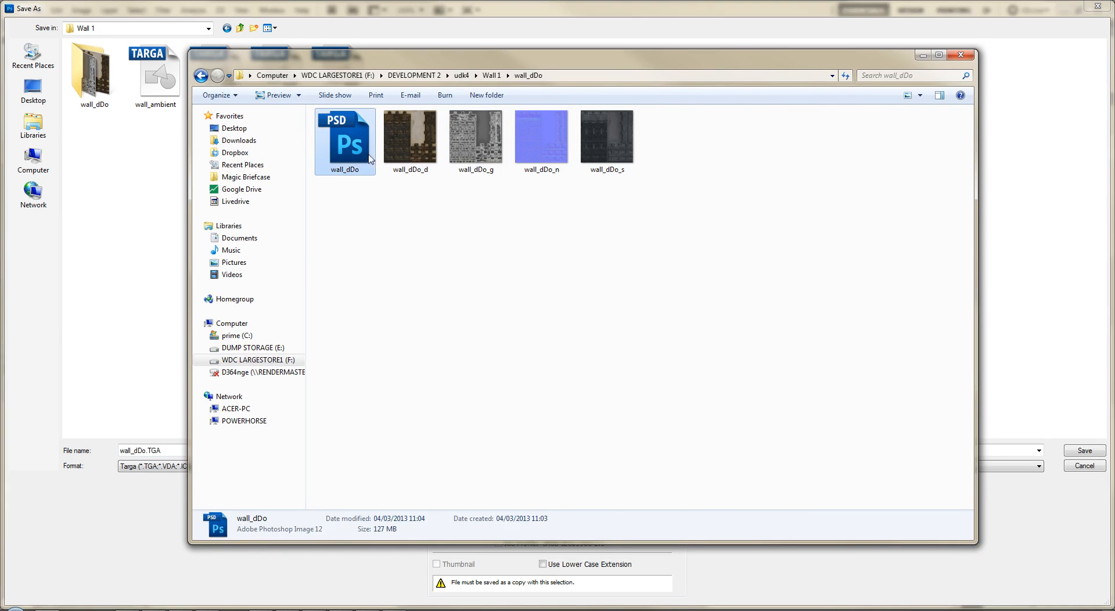
Leave the wall_dDo folder window and cancel the Targa save, and close the dDo panel
click(462, 285)
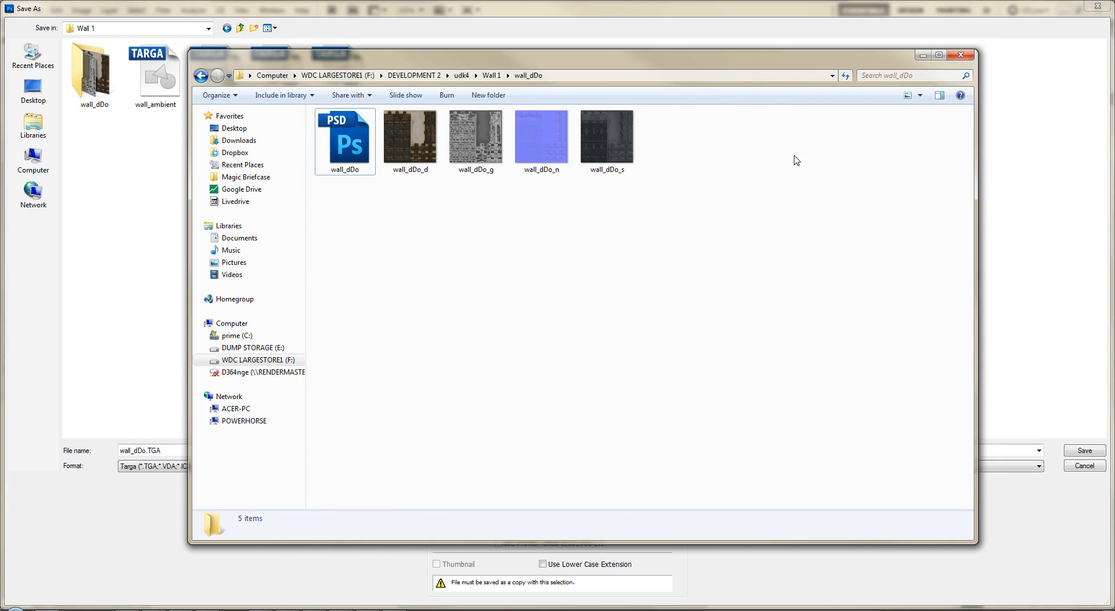
click(961, 55)
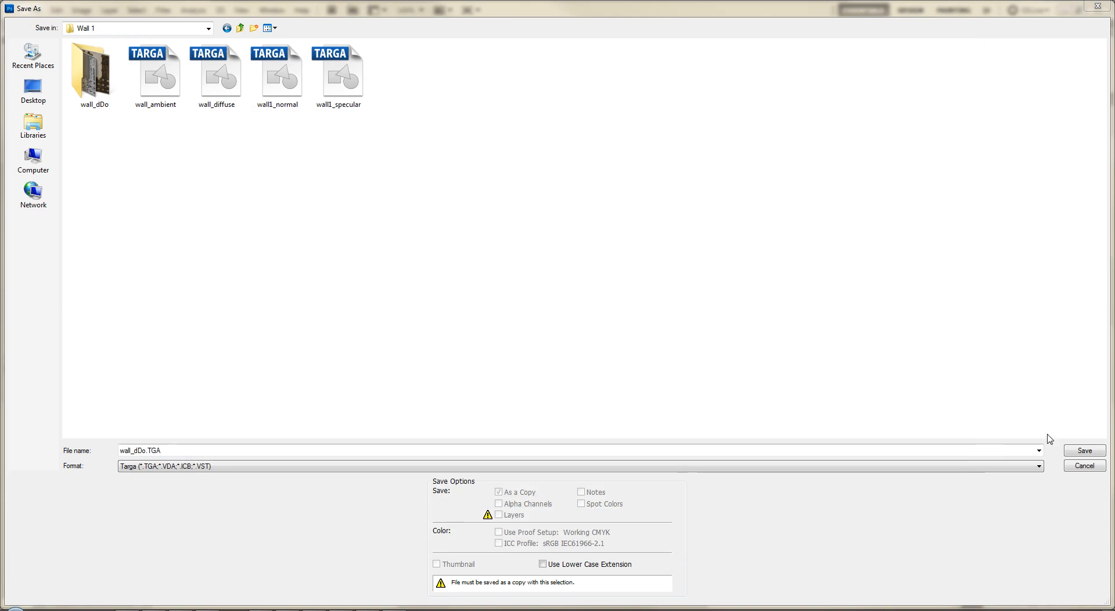
click(1085, 465)
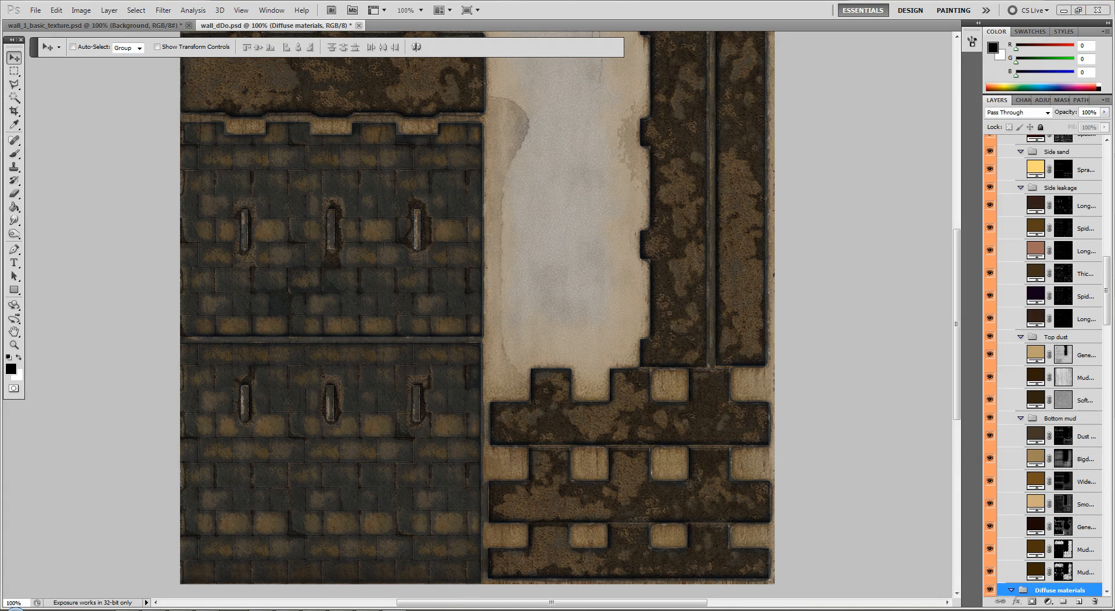
drag(685, 119, 167, 99)
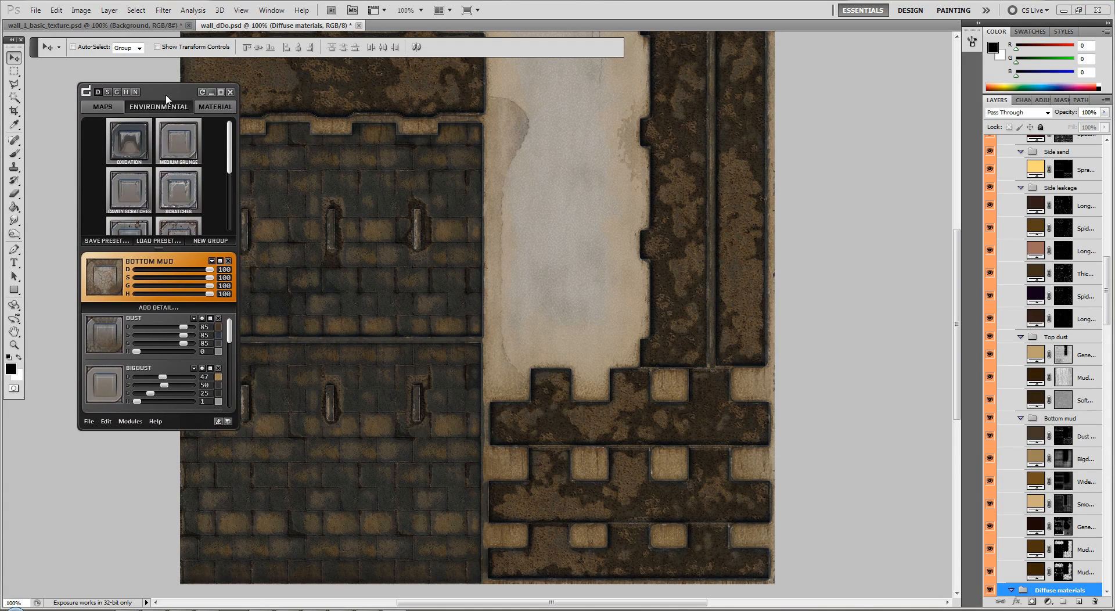
click(230, 92)
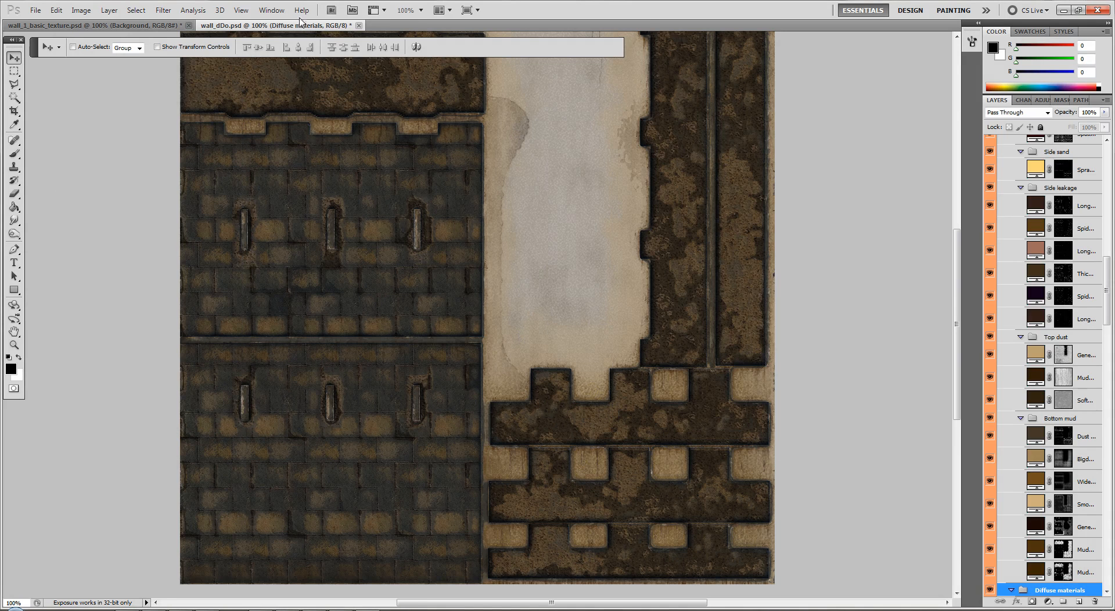
Close the wall_dDo document without saving its changes, and switch to 3ds Max
click(359, 26)
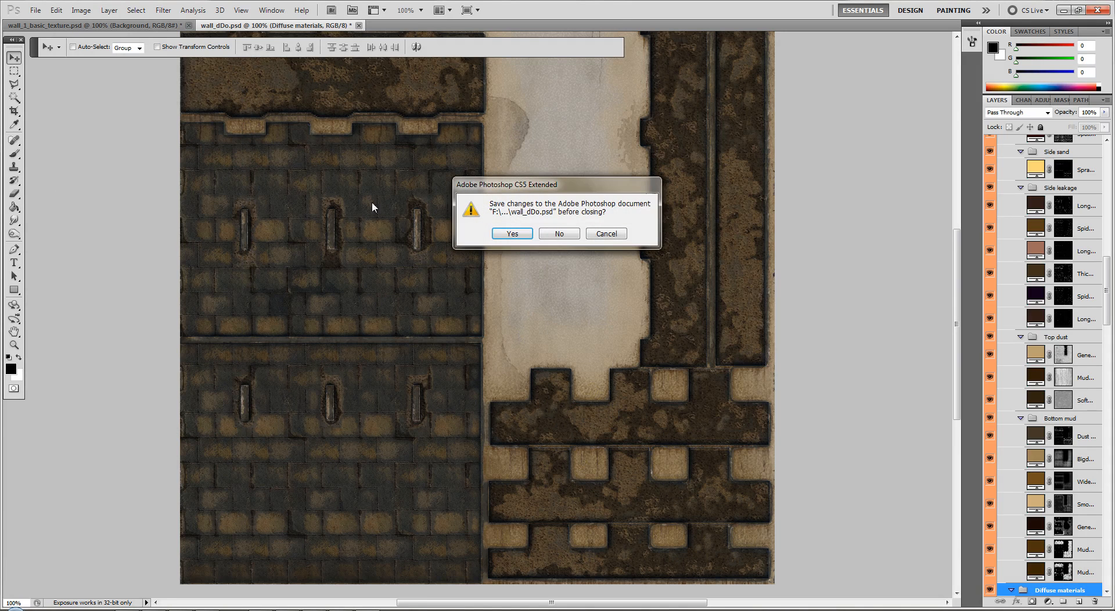
click(560, 234)
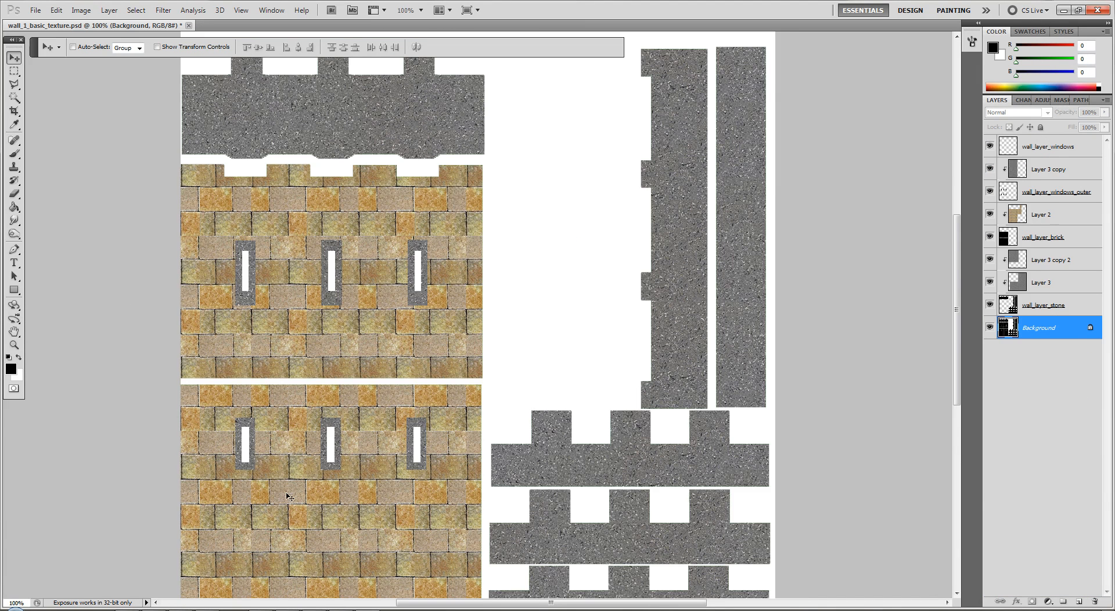
click(328, 609)
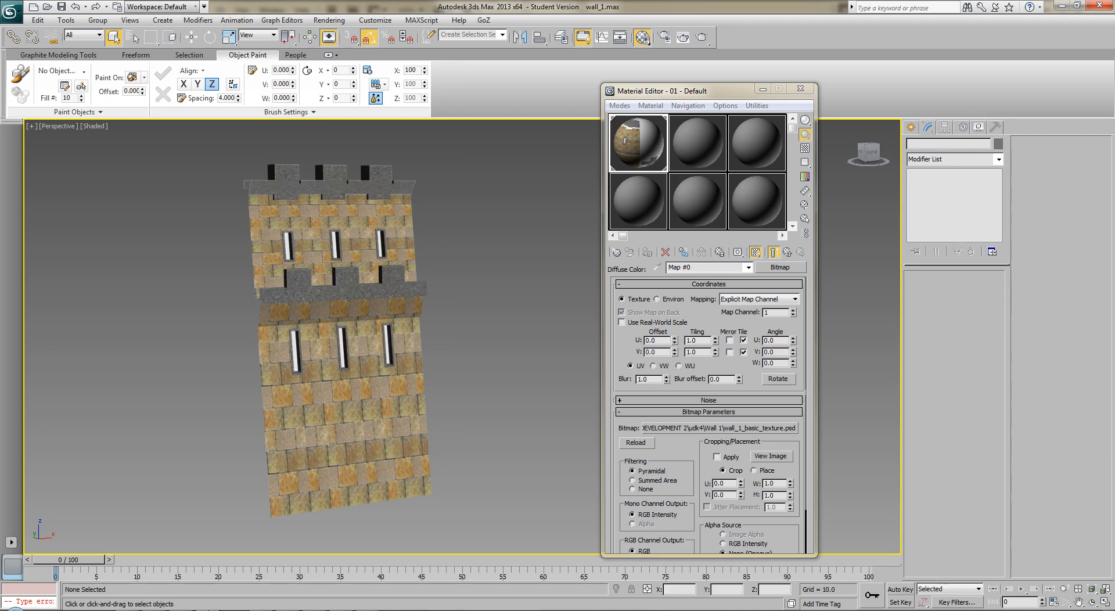
Duplicate the castle wall along its width so the copy stands directly beside the original
drag(328, 439, 421, 356)
scroll(424, 359, down, 3)
click(410, 345)
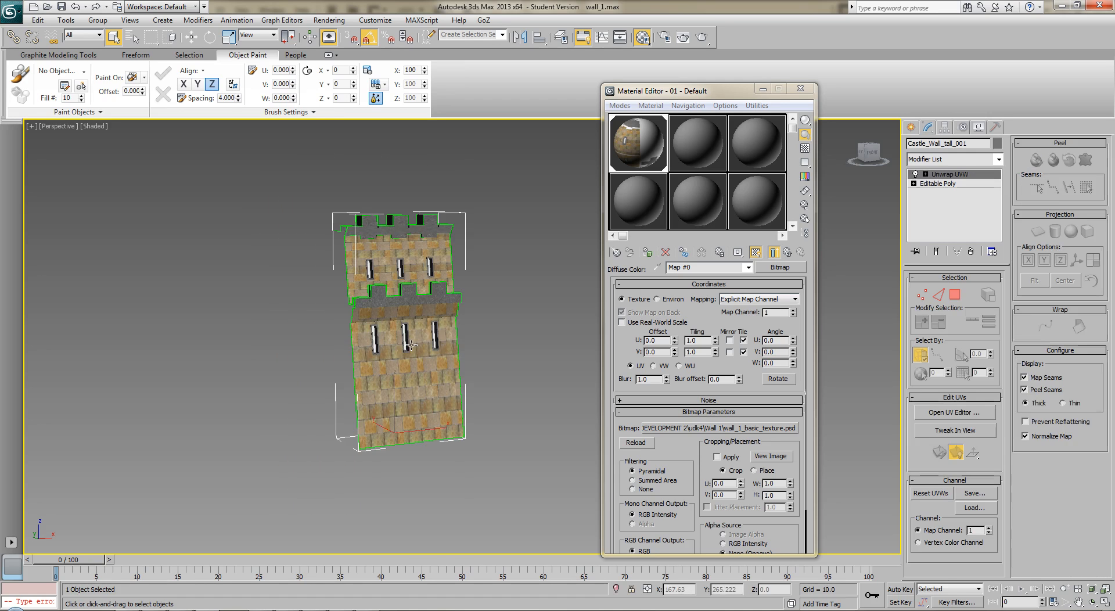
key(w)
drag(424, 440, 320, 444)
click(558, 360)
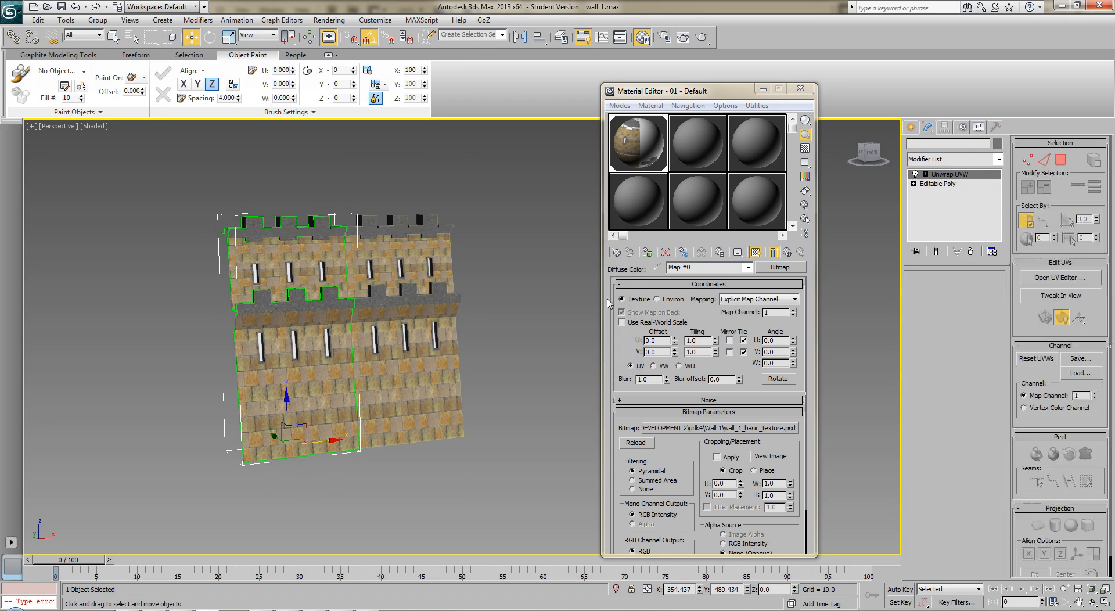
Set wall_dDo_d as the diffuse bitmap of the unused 07 - Default material, and apply it to the copied wall with the texture shown in the viewport
click(644, 207)
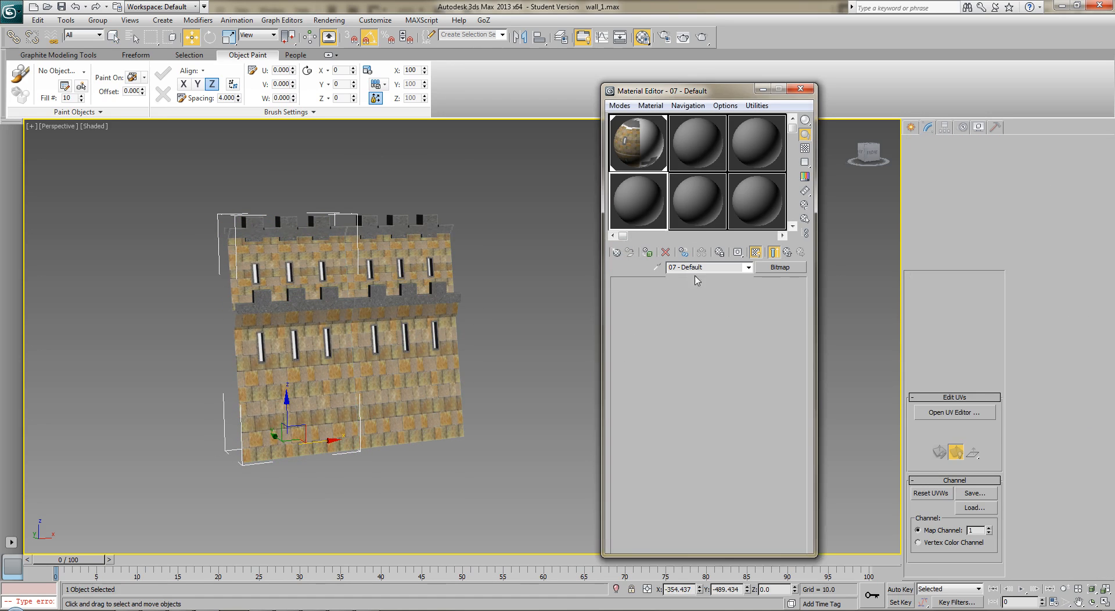
click(697, 355)
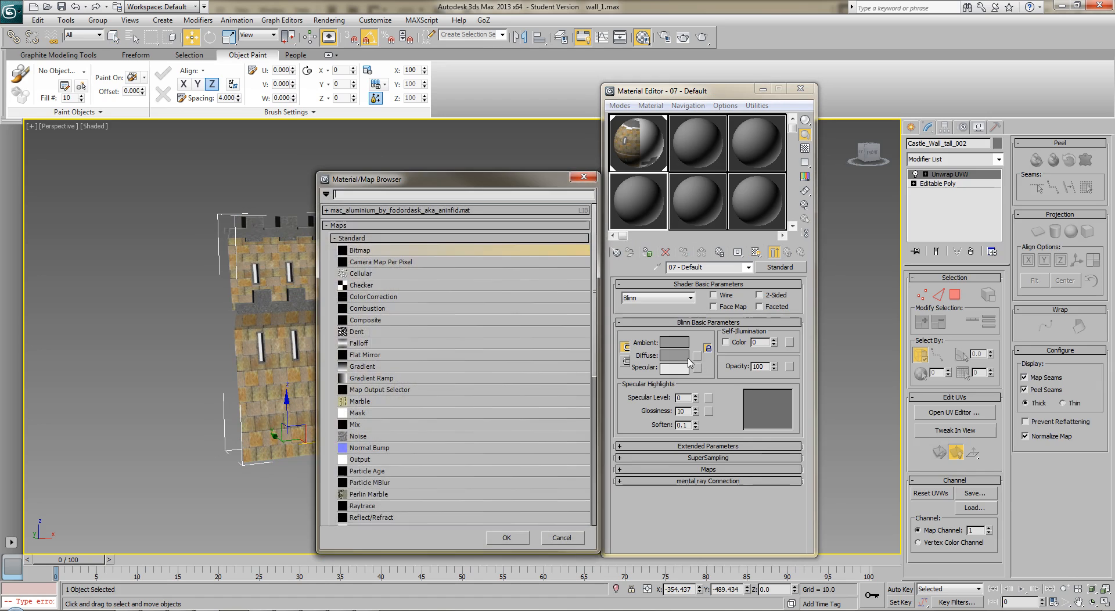
double_click(373, 253)
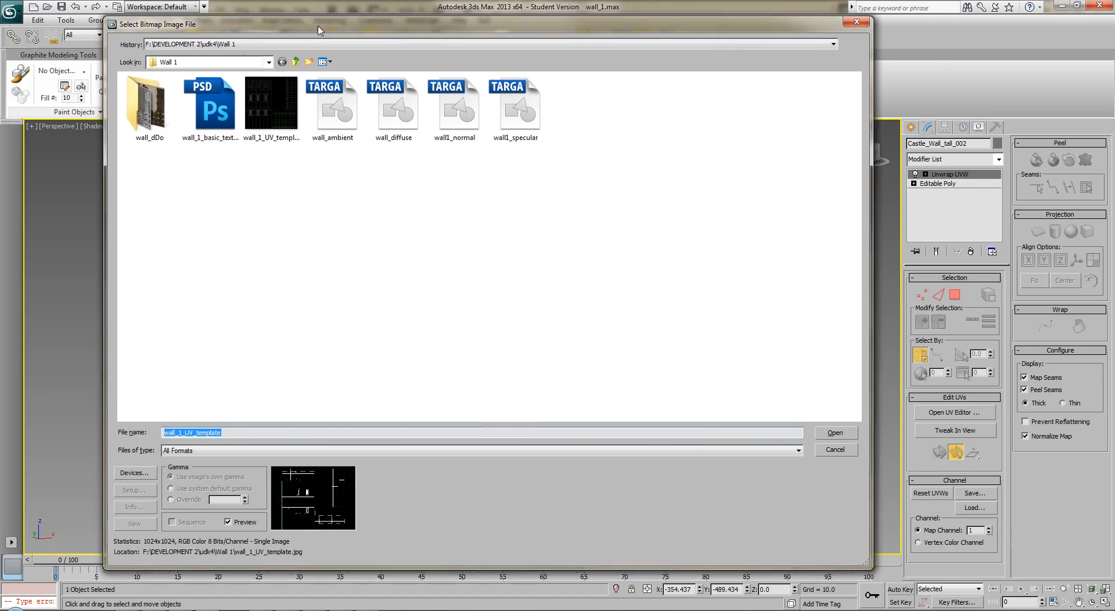
drag(318, 27, 391, 31)
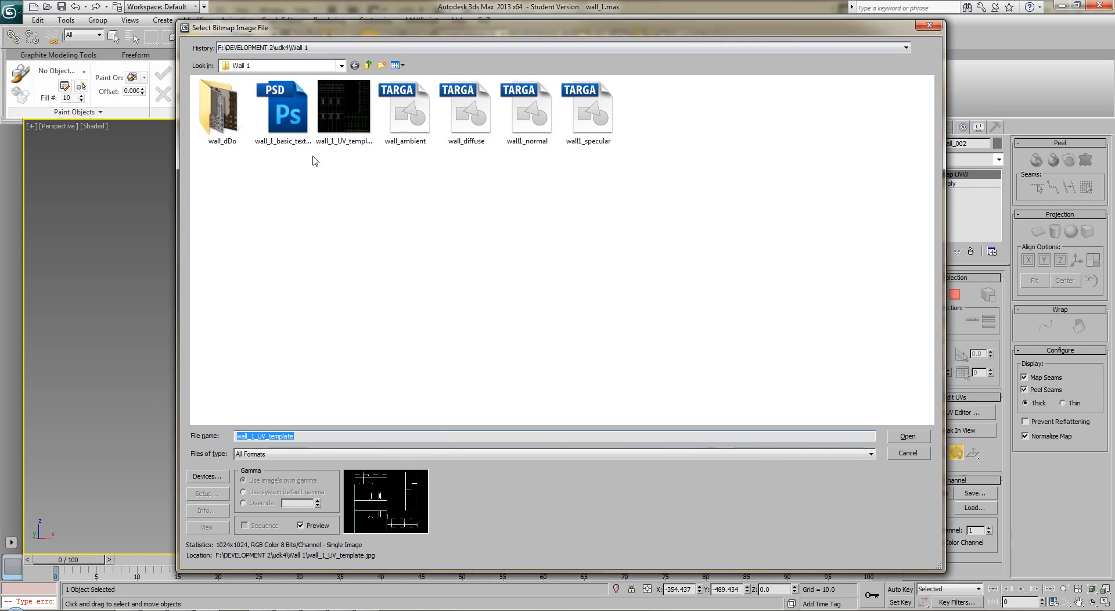
double_click(217, 110)
click(287, 120)
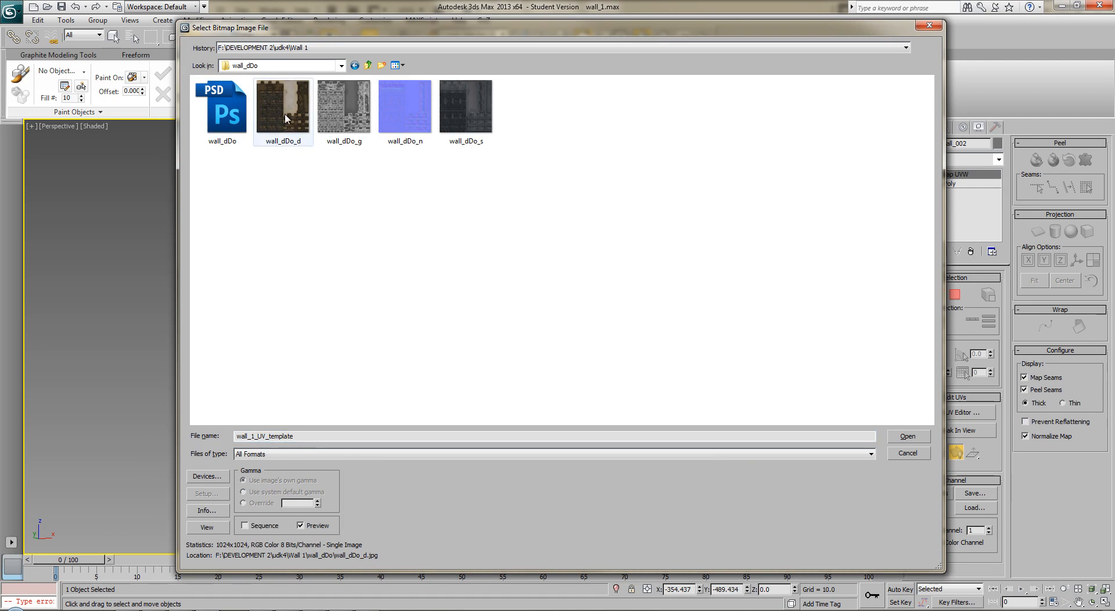
double_click(286, 121)
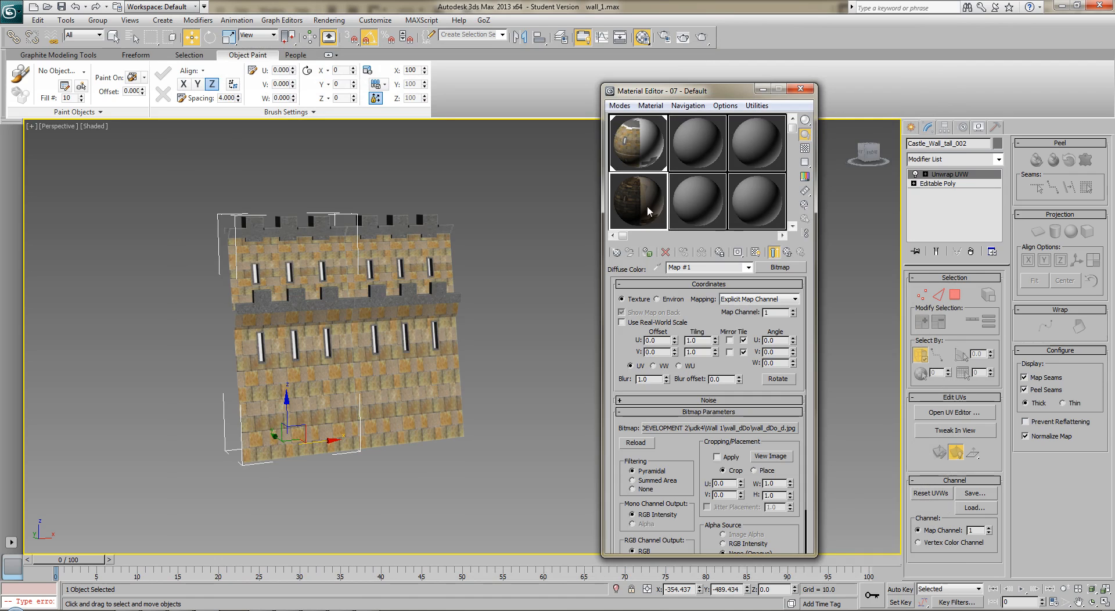
drag(646, 201, 321, 409)
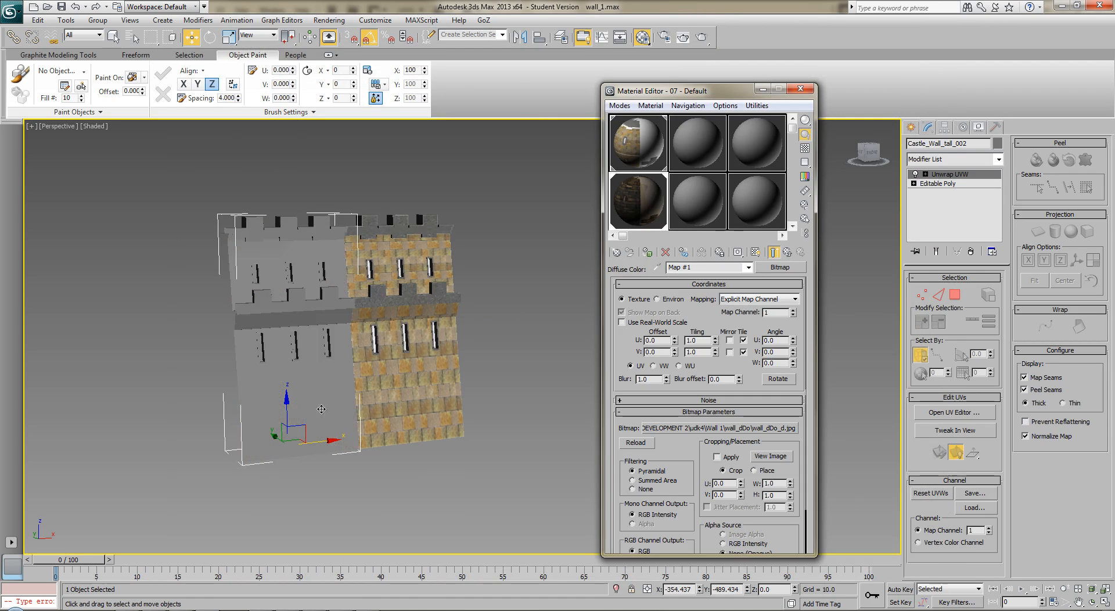
click(755, 253)
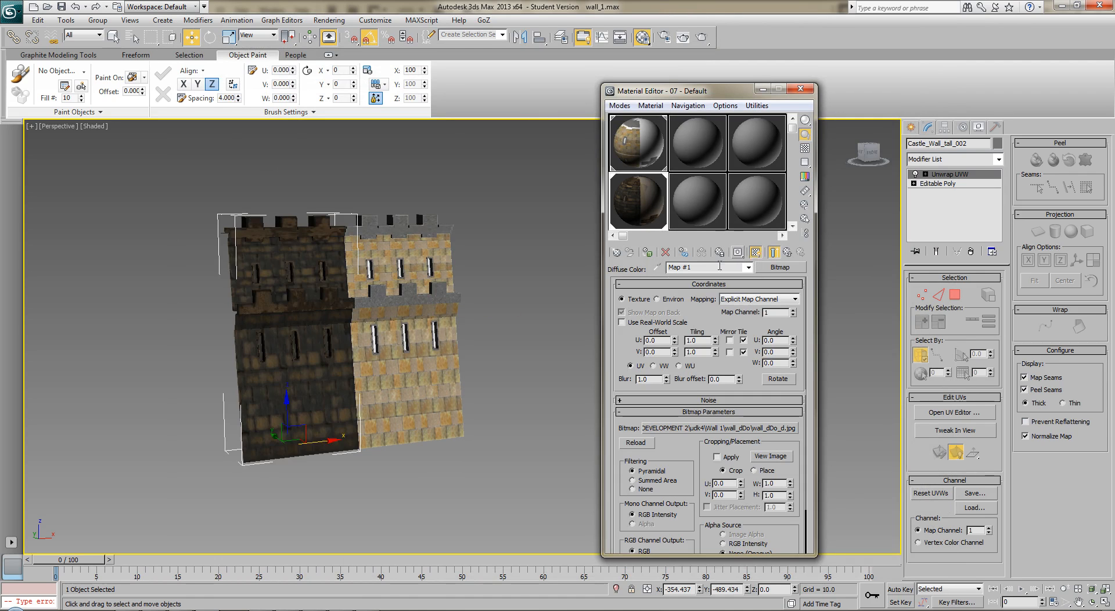
Compare the dDo-textured wall copy with the original brick wall from several angles and up close
click(588, 316)
drag(593, 325, 489, 365)
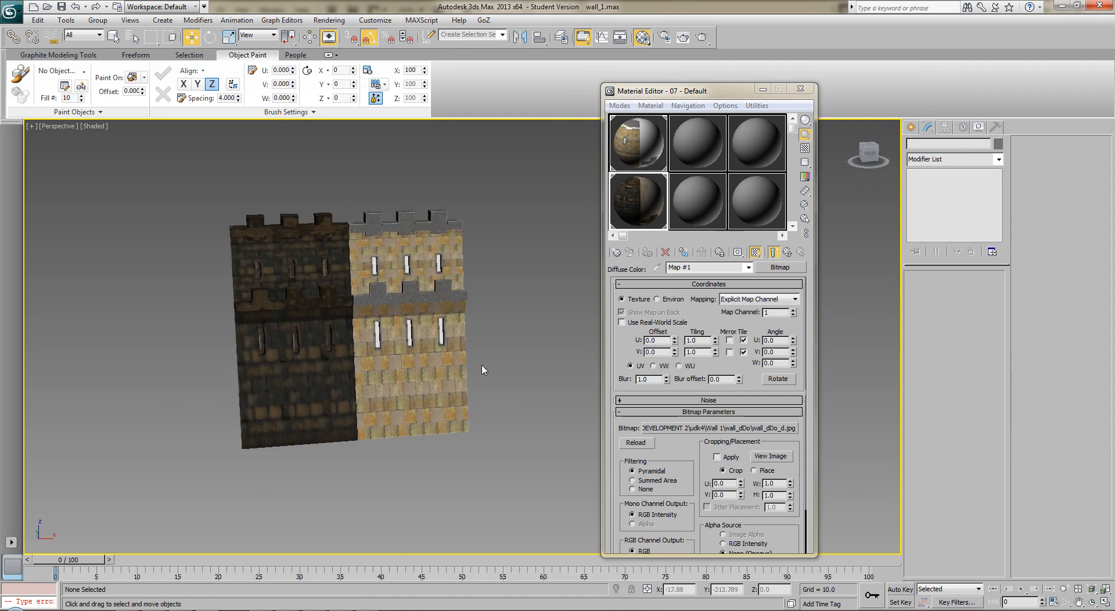
scroll(490, 368, up, 8)
scroll(501, 333, down, 8)
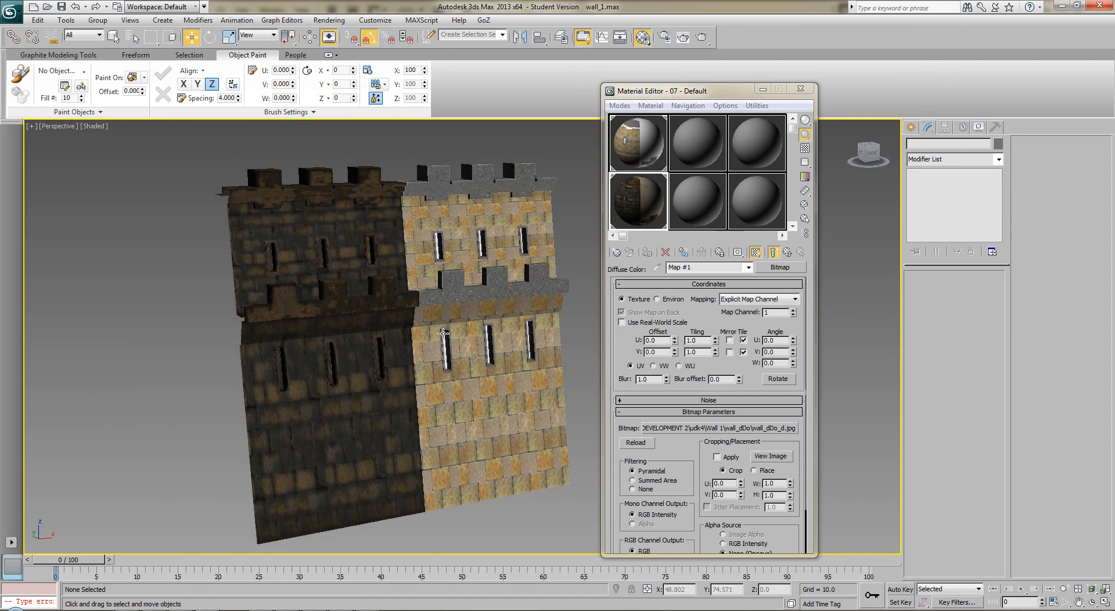
scroll(433, 292, up, 4)
scroll(430, 302, down, 5)
drag(425, 312, 406, 308)
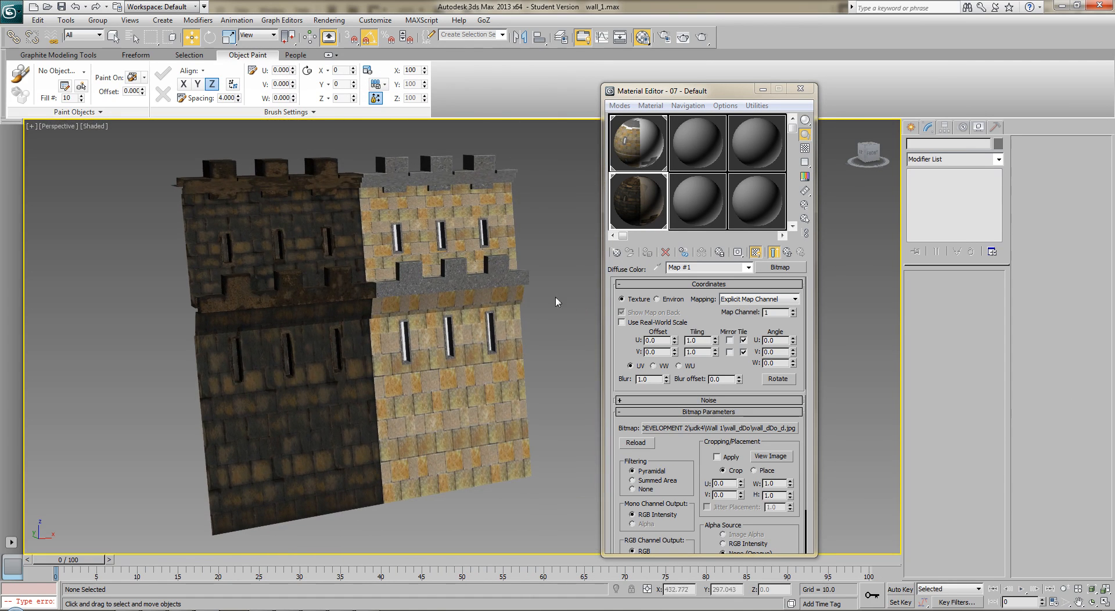
click(787, 252)
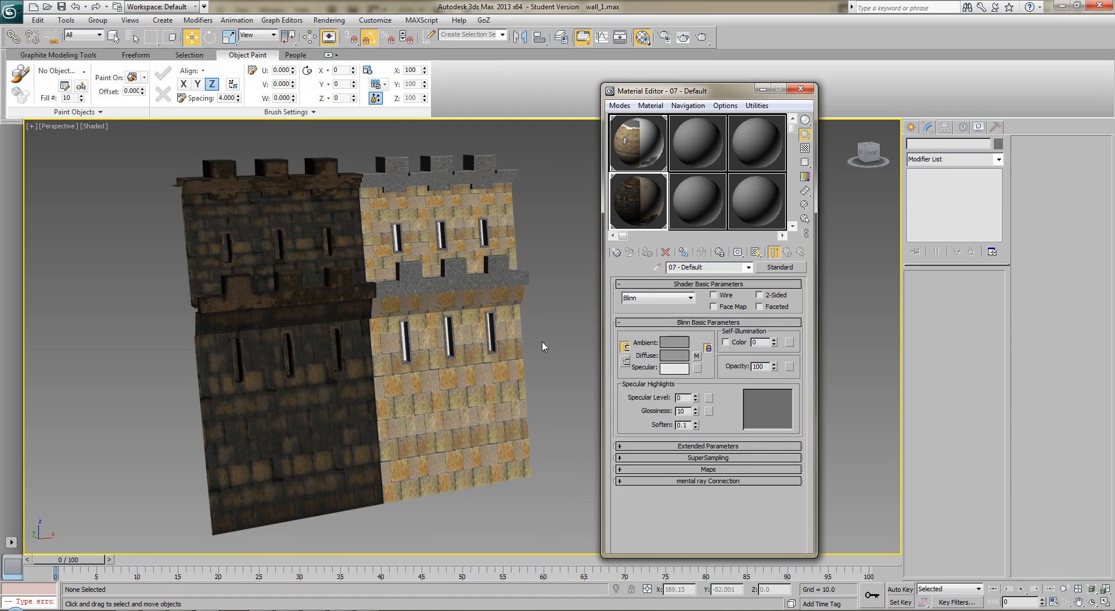
click(911, 127)
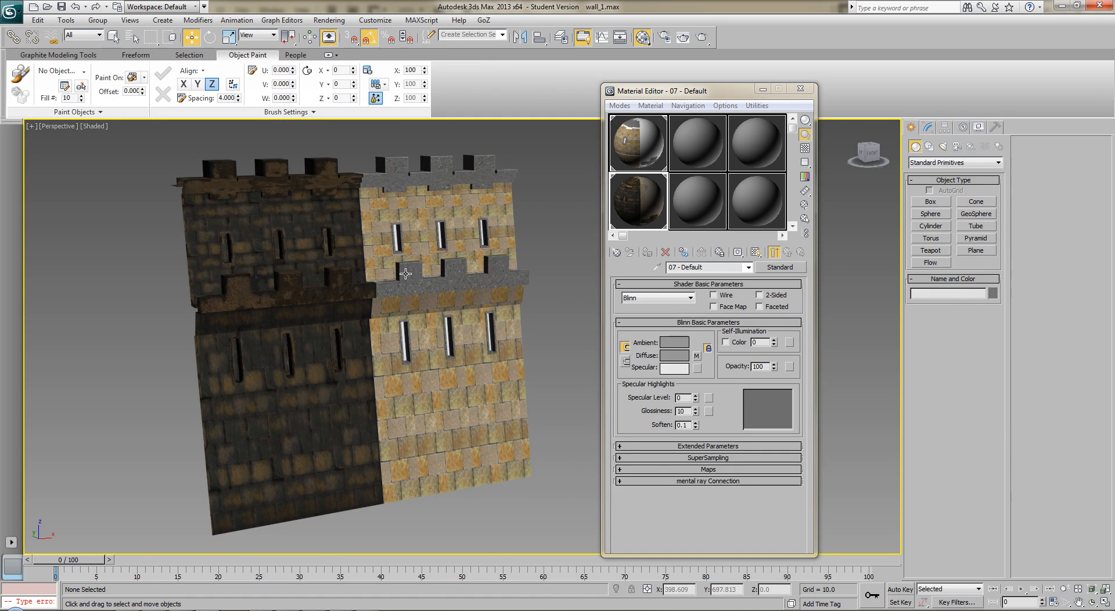
Delete the dark dDo-textured wall copy and close the Material Editor
click(318, 278)
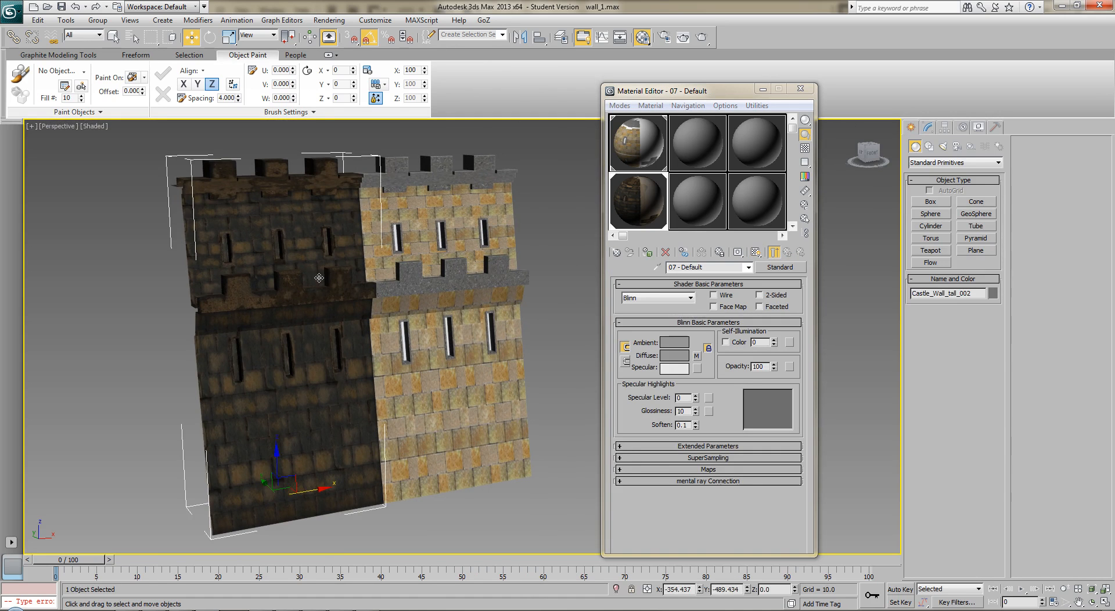
key(Delete)
key(z)
click(800, 88)
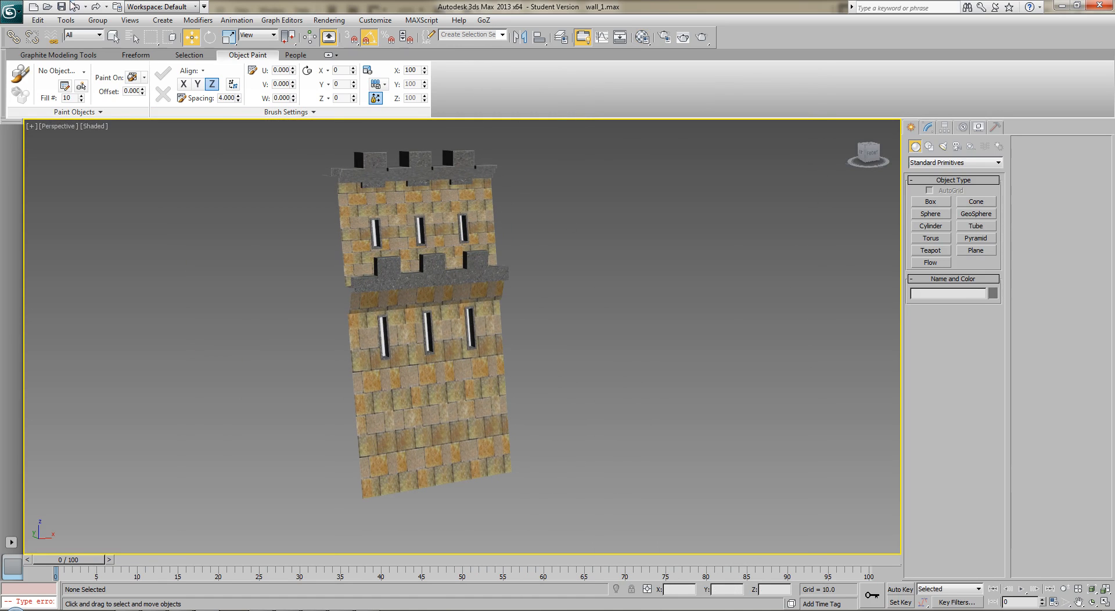
Select the remaining castle wall and start exporting only the selected object
click(12, 11)
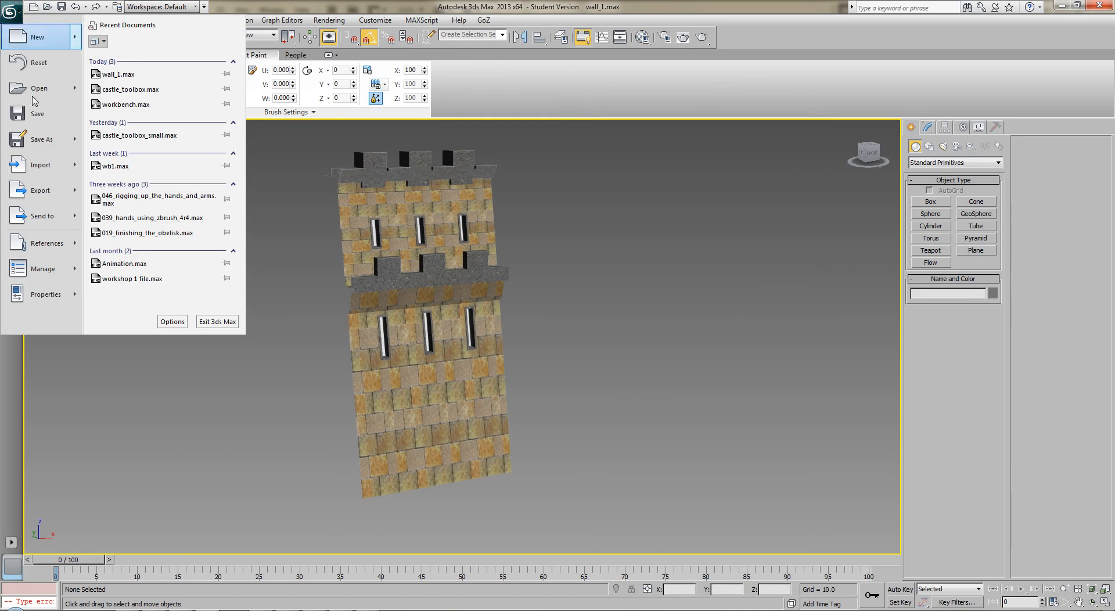
mouse_move(46, 187)
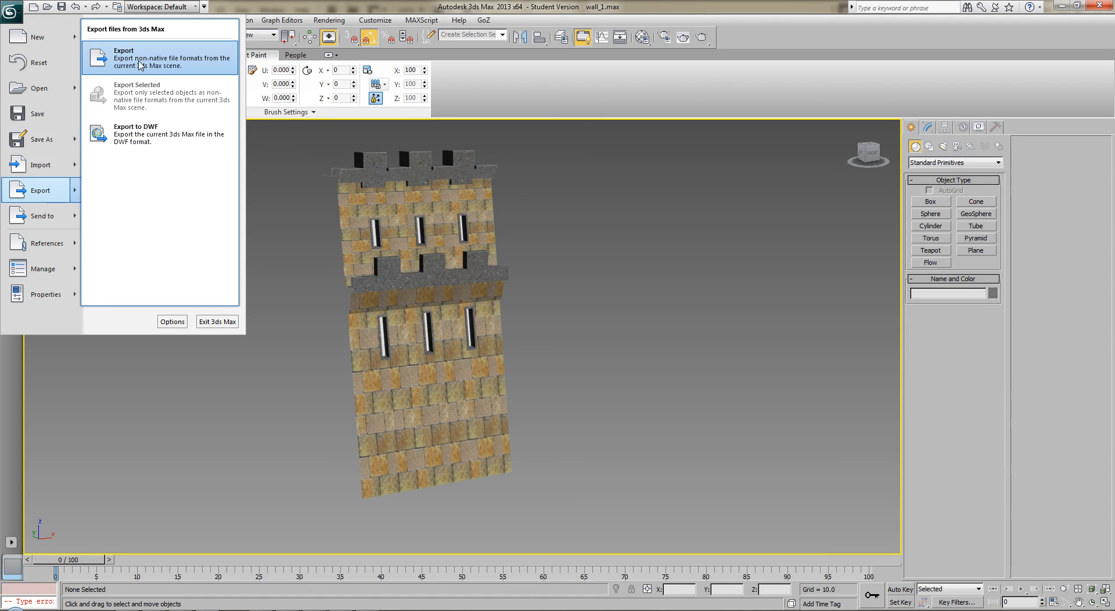
click(367, 212)
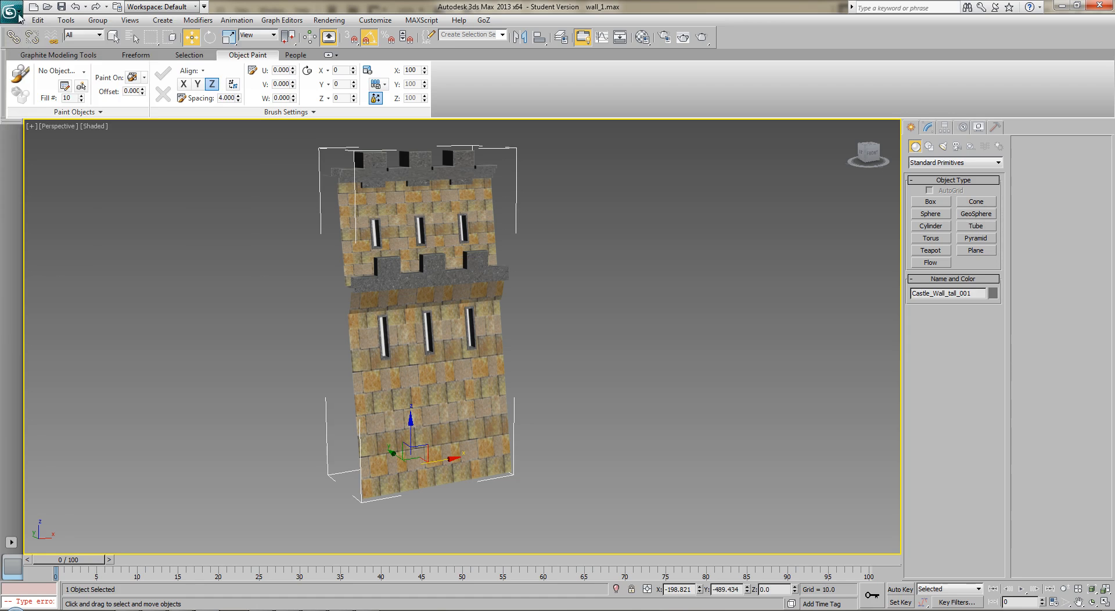
click(19, 18)
mouse_move(41, 198)
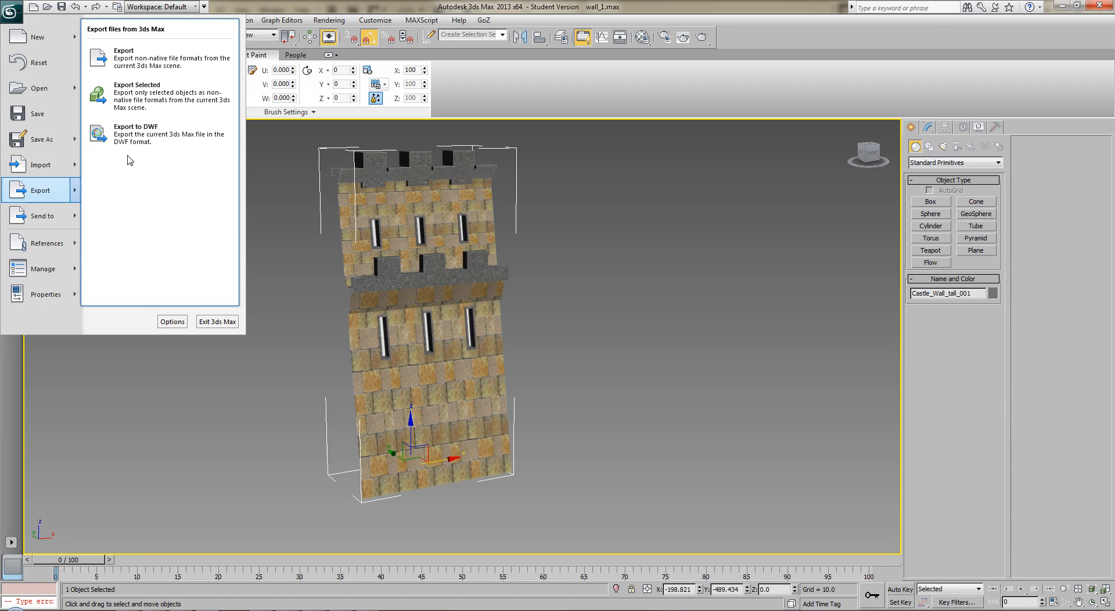
click(145, 101)
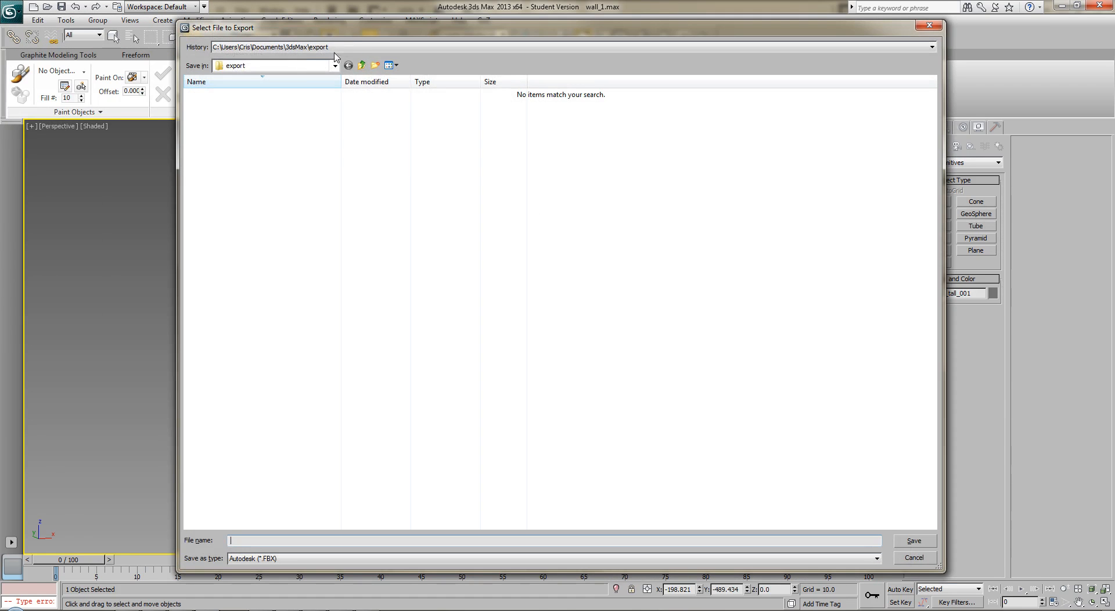
Save the export as an Autodesk FBX file named wall1 in the udk4 Wall 1 folder
click(354, 50)
click(347, 70)
double_click(584, 200)
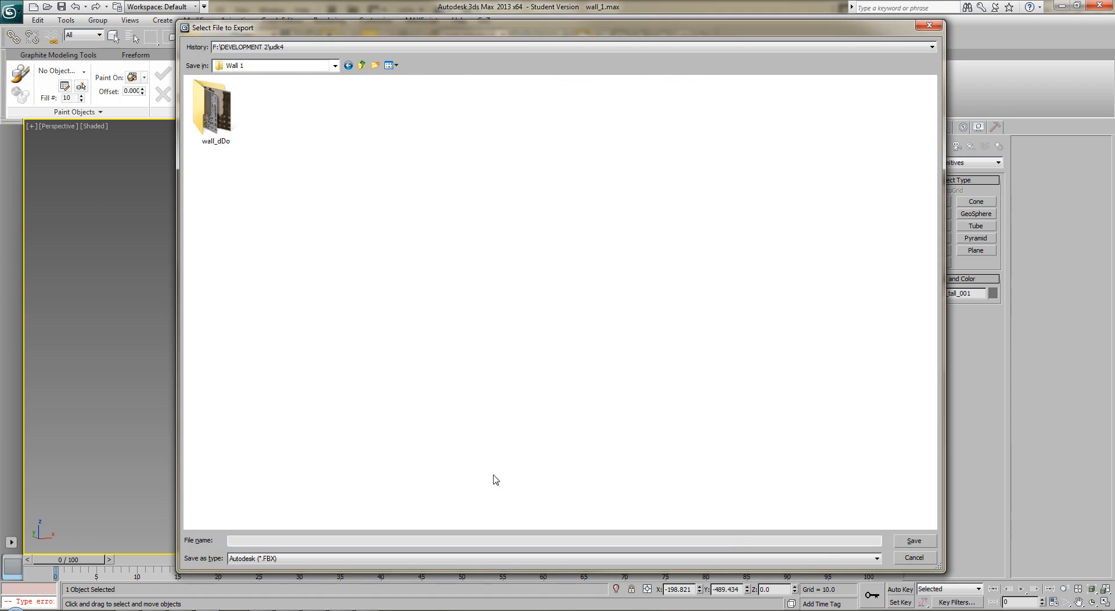
click(599, 540)
text(wall1)
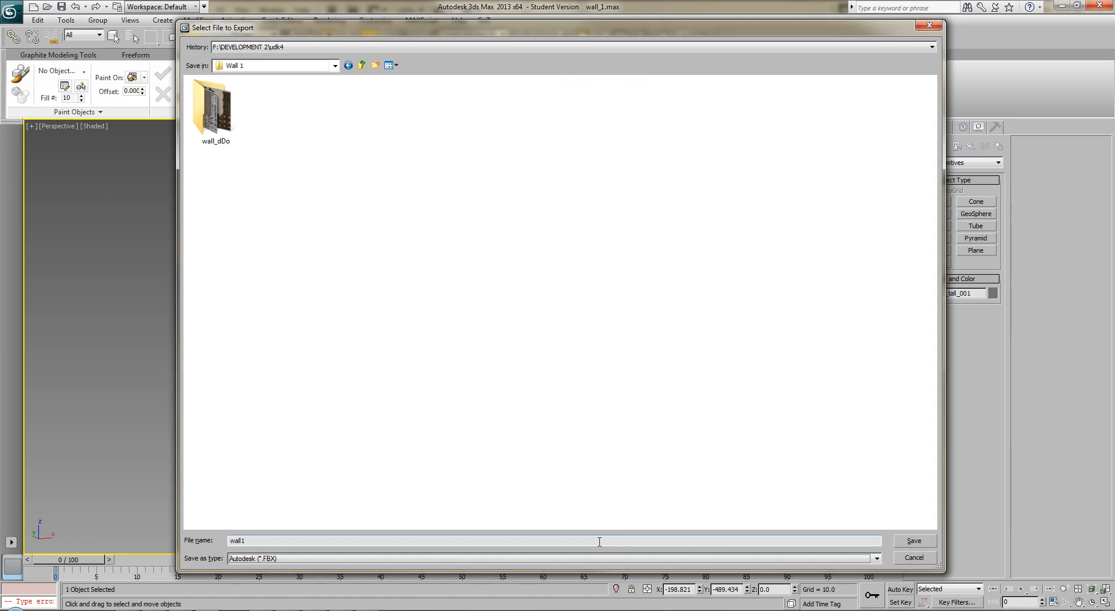
click(907, 541)
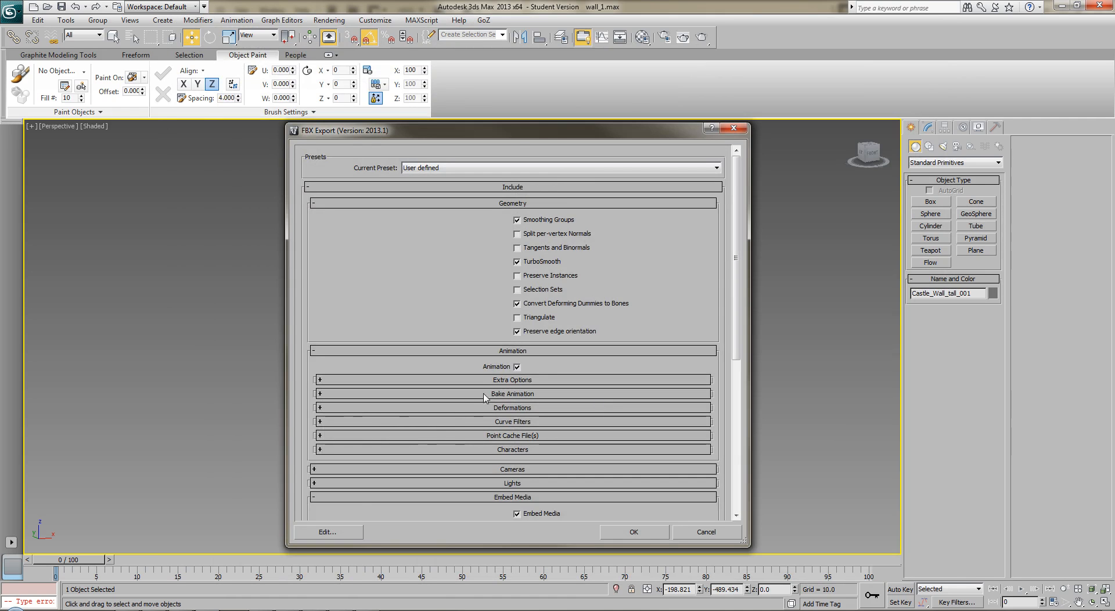
Review the FBX export settings, export the wall with Embed Media, Y-up and binary FBX 2013 kept, and deselect the wall
scroll(435, 422, down, 5)
scroll(434, 422, up, 5)
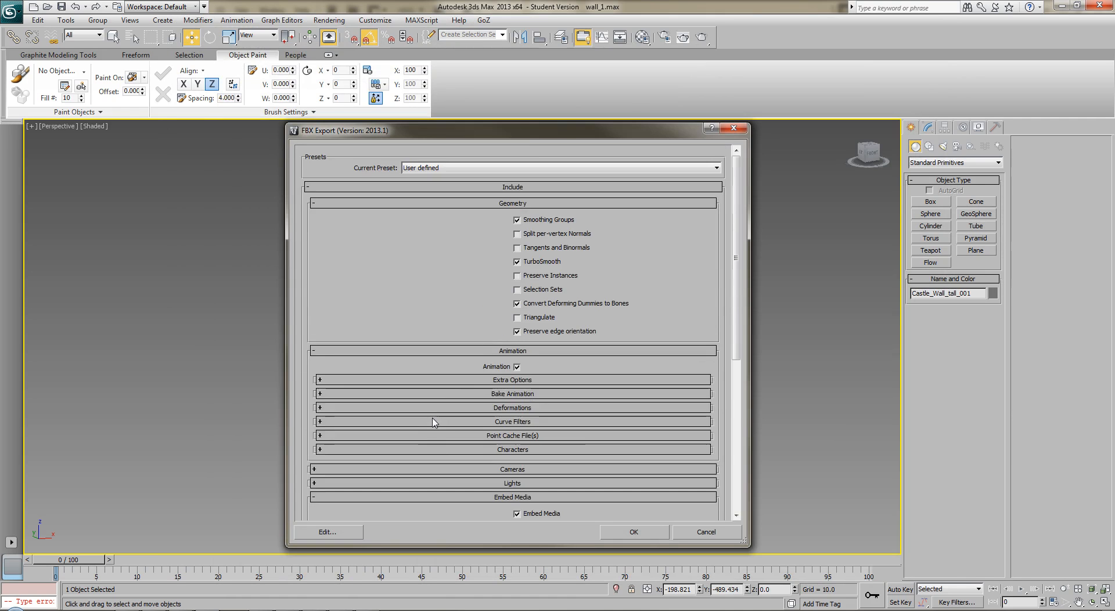
scroll(440, 410, down, 5)
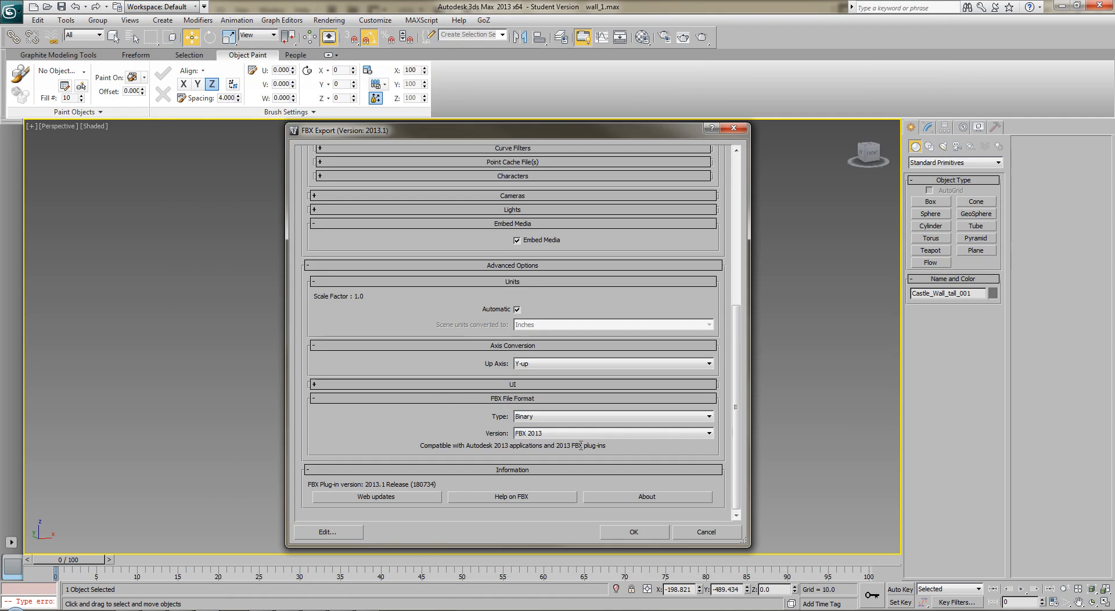
click(638, 533)
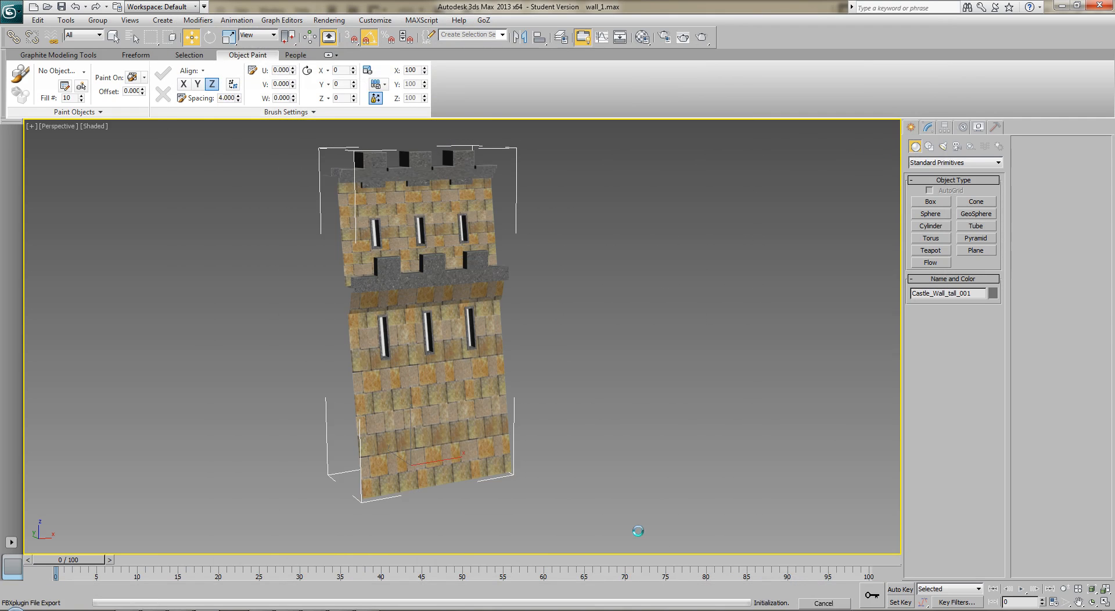
click(693, 296)
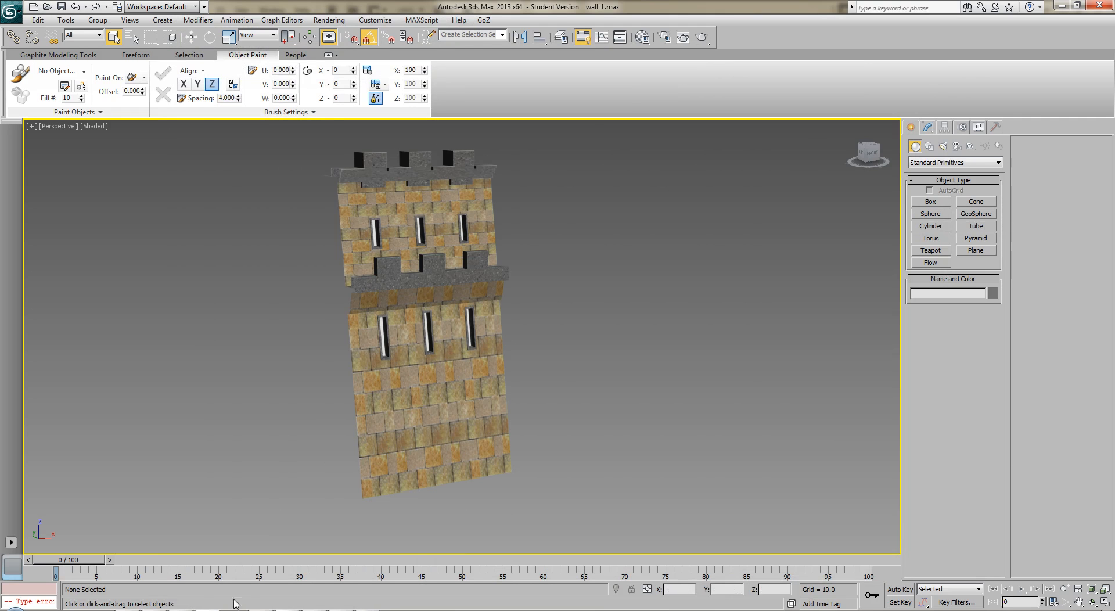
Switch to the Trello castle project board and move the Wall 1 card from Textured to Quixel Tools
click(153, 609)
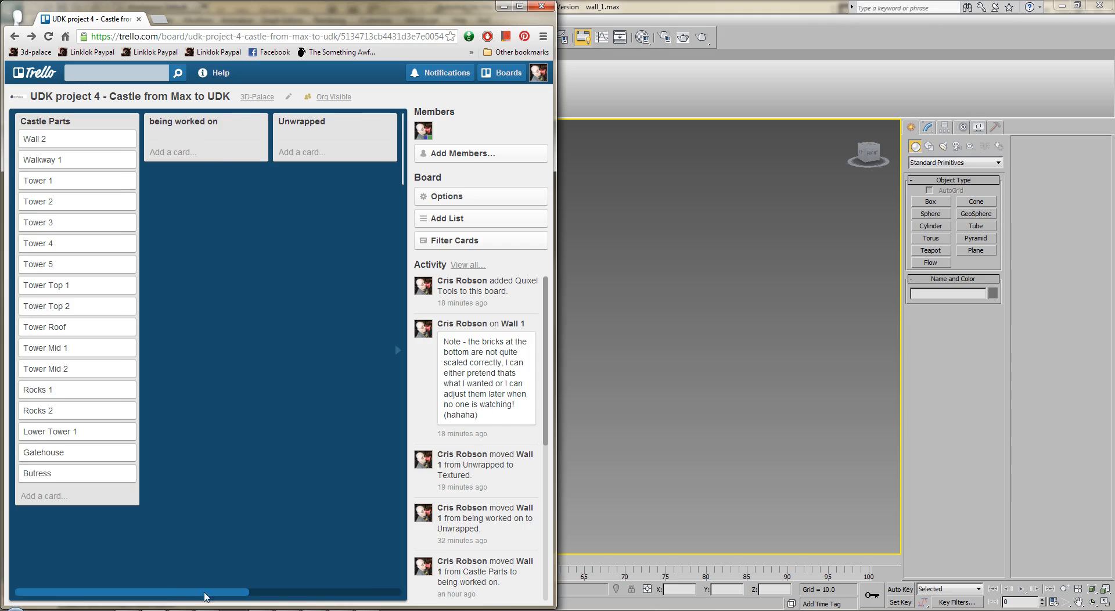
drag(200, 592, 373, 592)
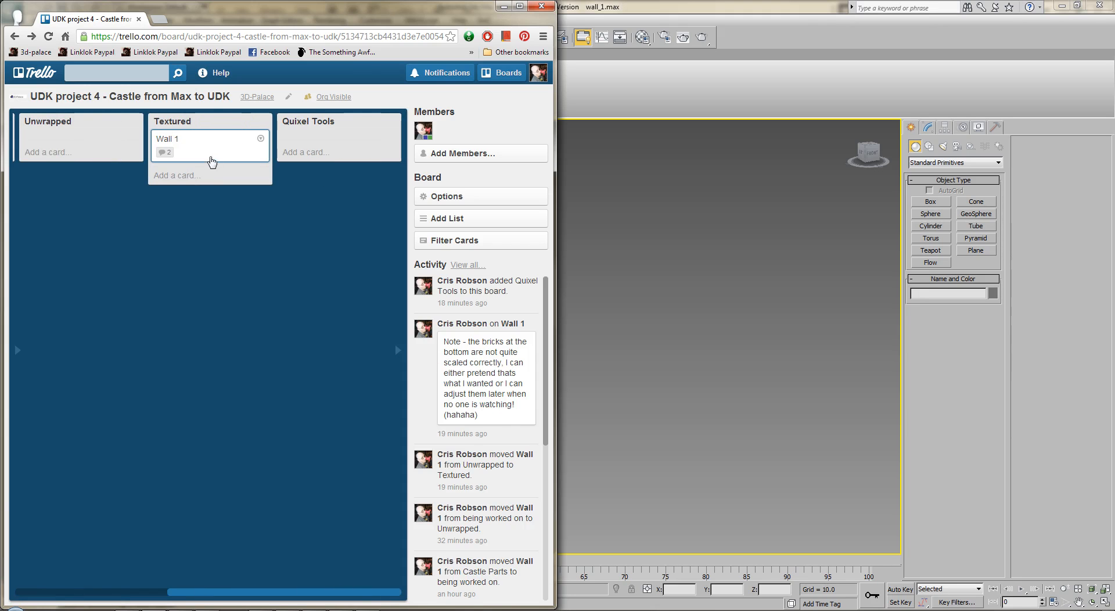
drag(211, 149, 338, 173)
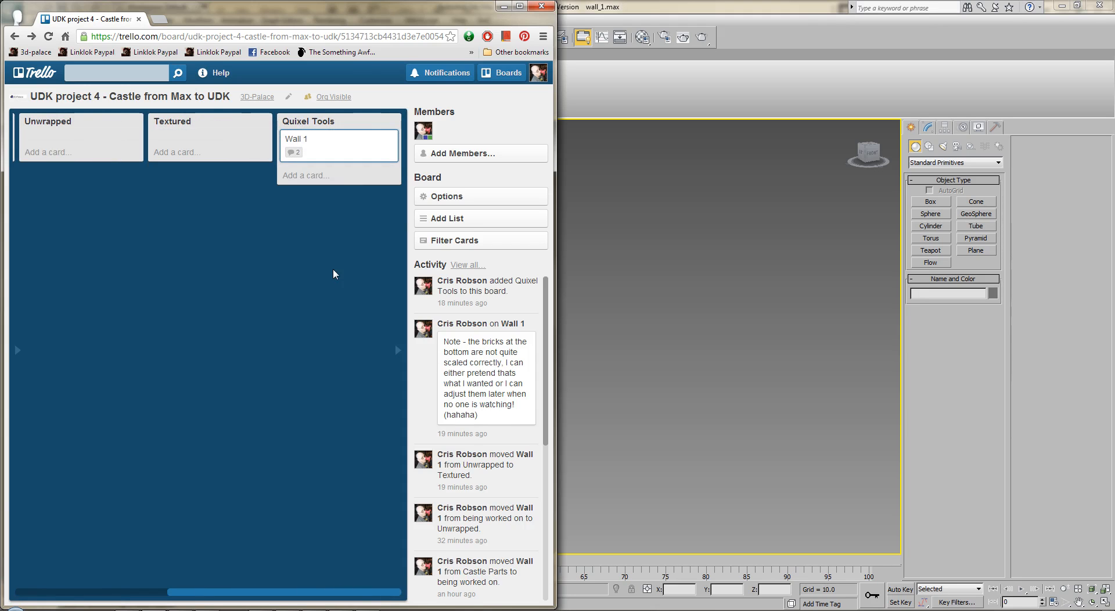
Add the comment "exported as FBX" to the Wall 1 card and close the card
click(312, 145)
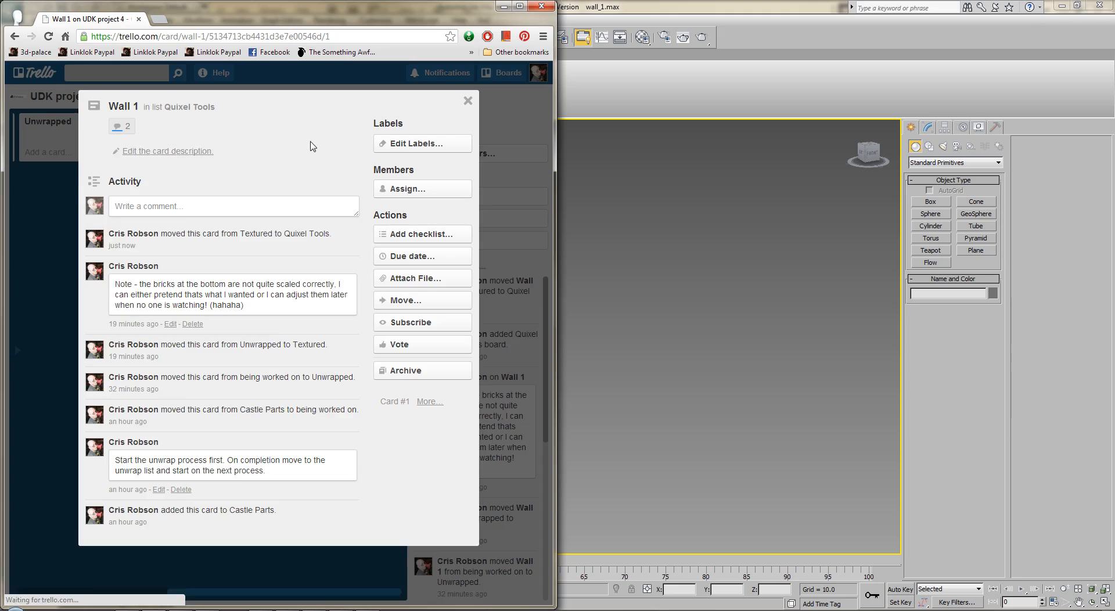
click(207, 207)
text(exported as FBX)
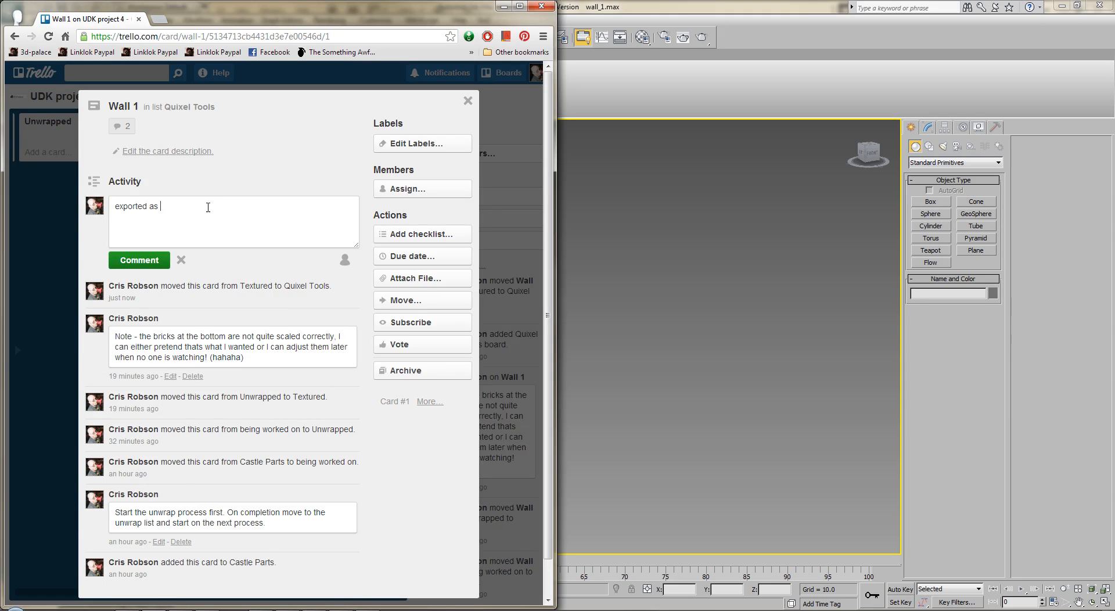
click(169, 262)
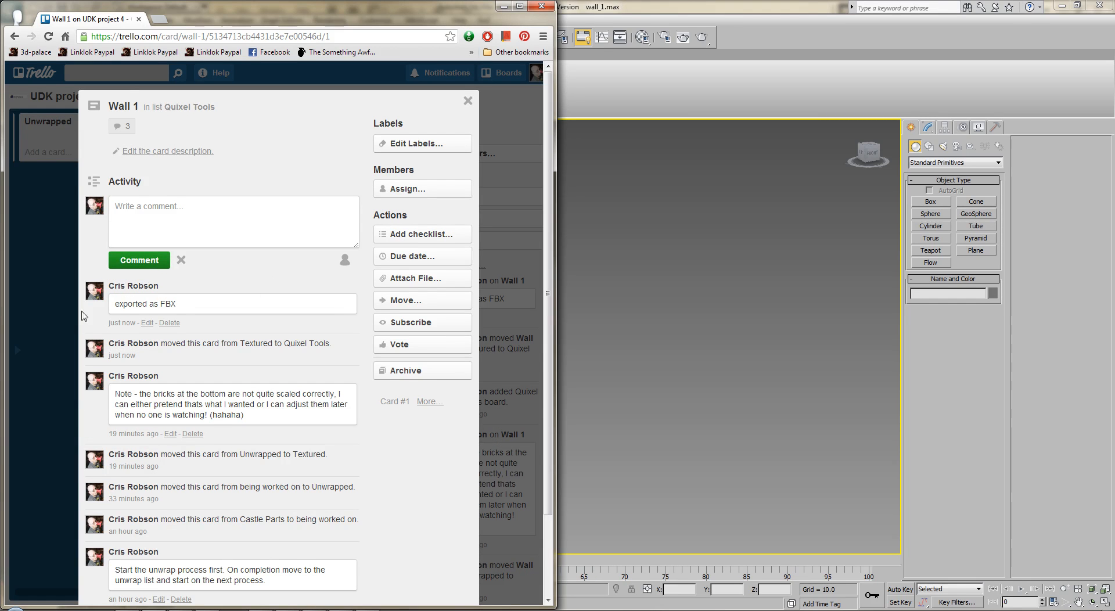
click(467, 102)
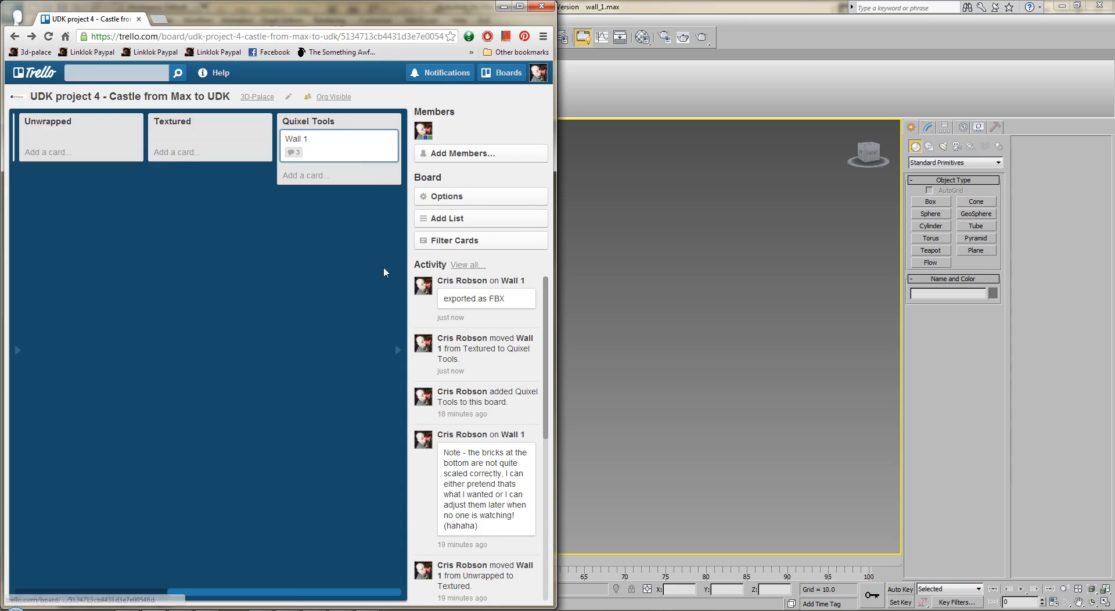
Rename the Quixel Tools list as "Quixel Tools/ Completed"
drag(295, 594, 342, 547)
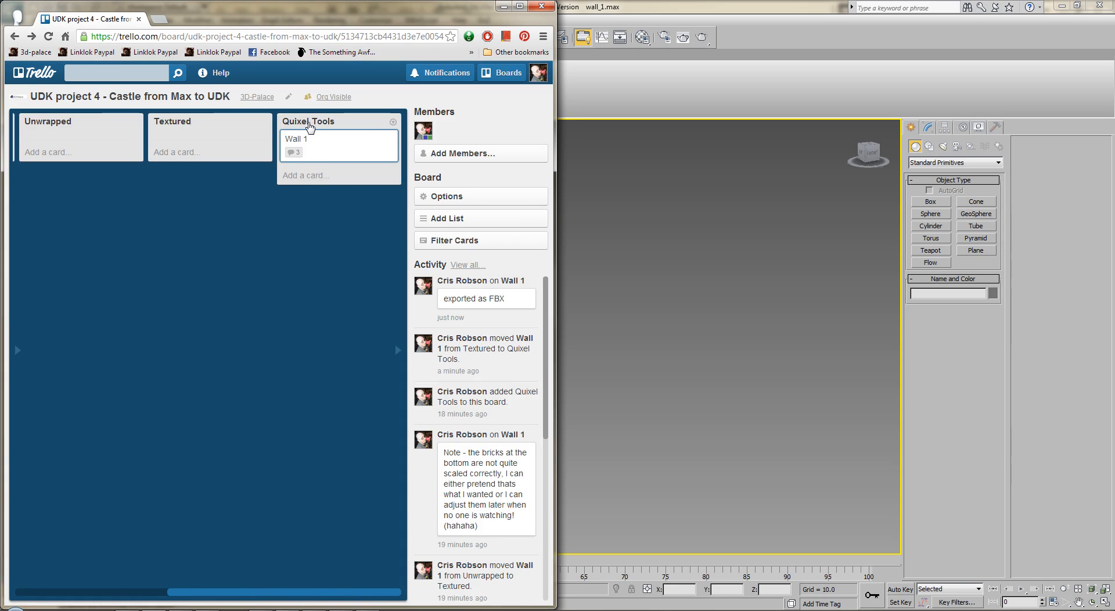
click(308, 127)
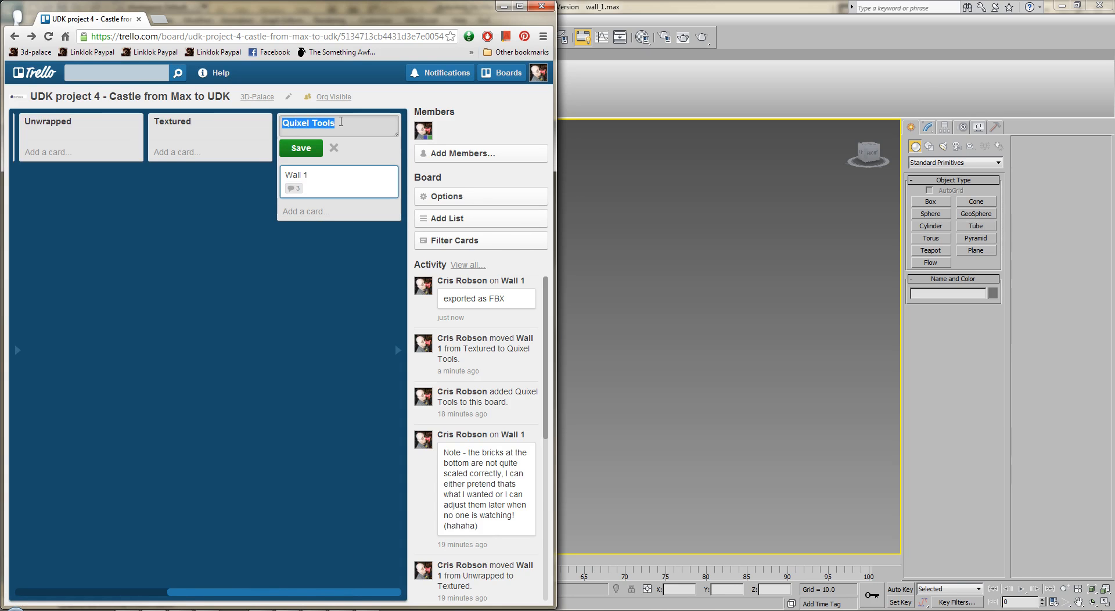
click(341, 122)
text(/ Completed)
key(Return)
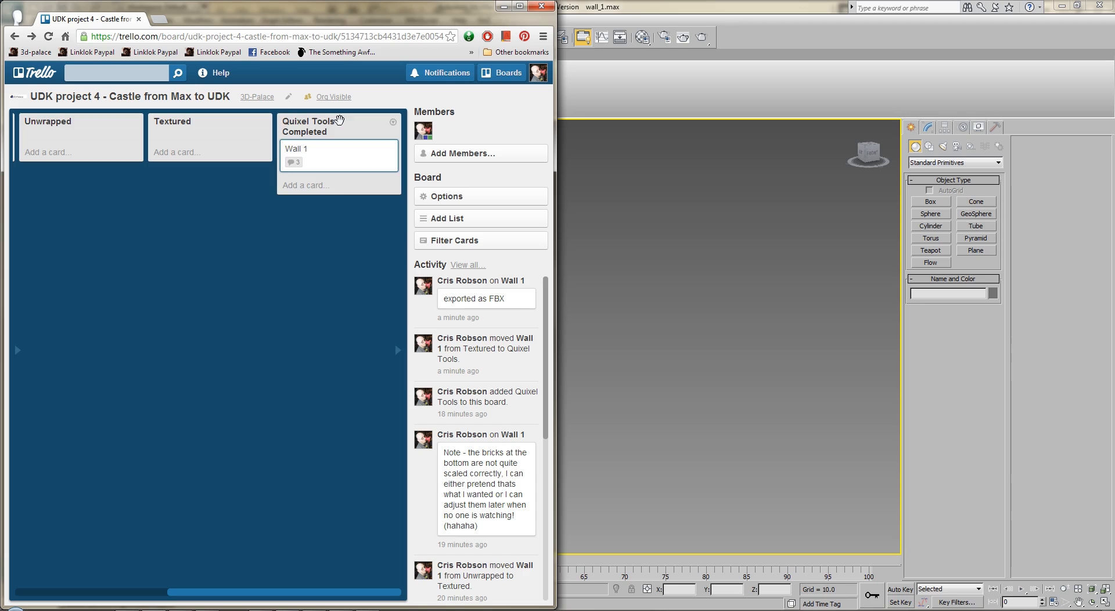